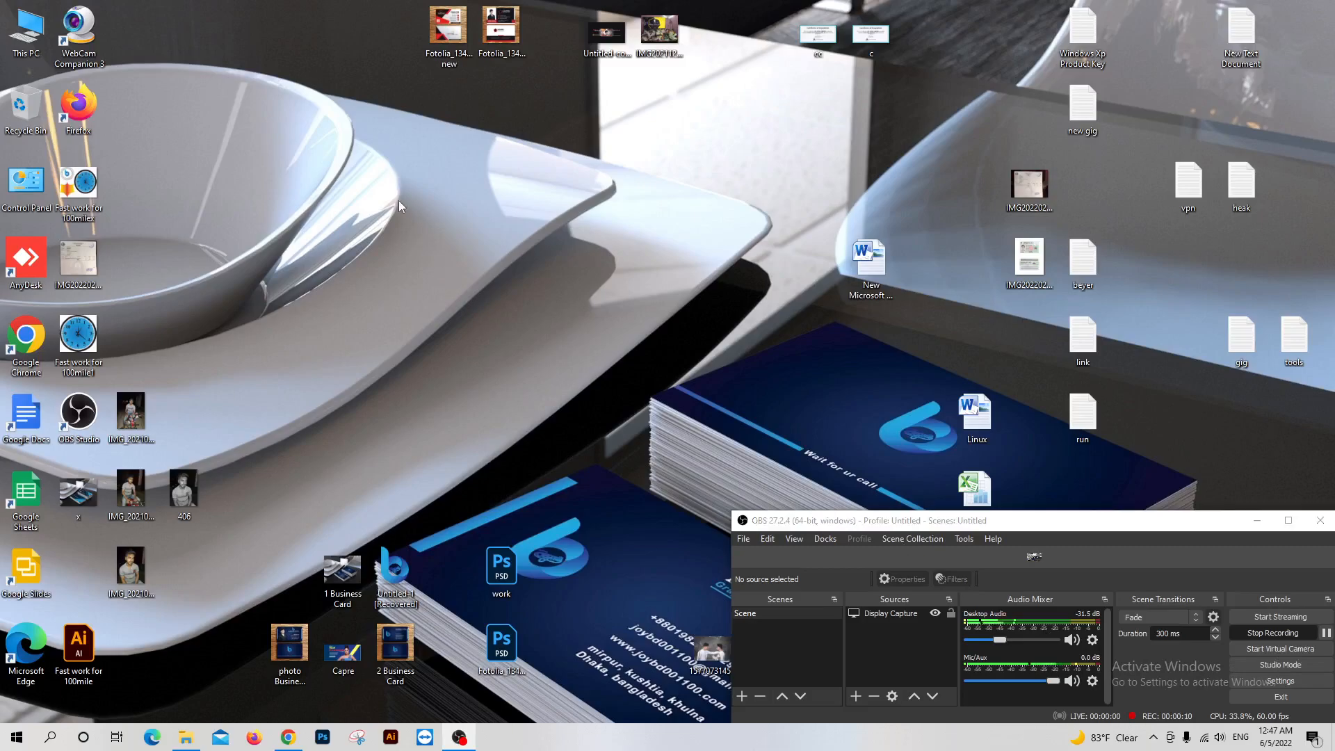
{"action": "left_click", "coordinate": [441, 237]}
{"action": "right_click", "coordinate": [432, 186]}
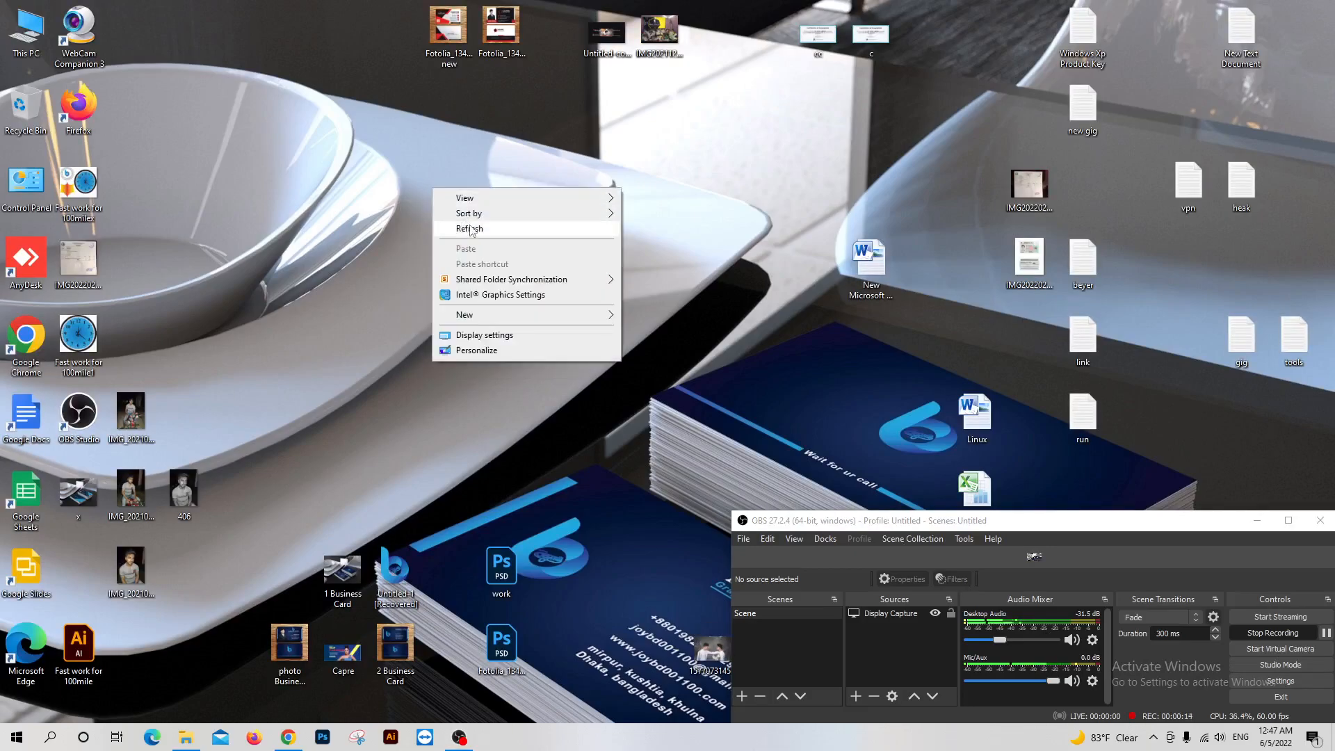
{"action": "left_click", "coordinate": [470, 224]}
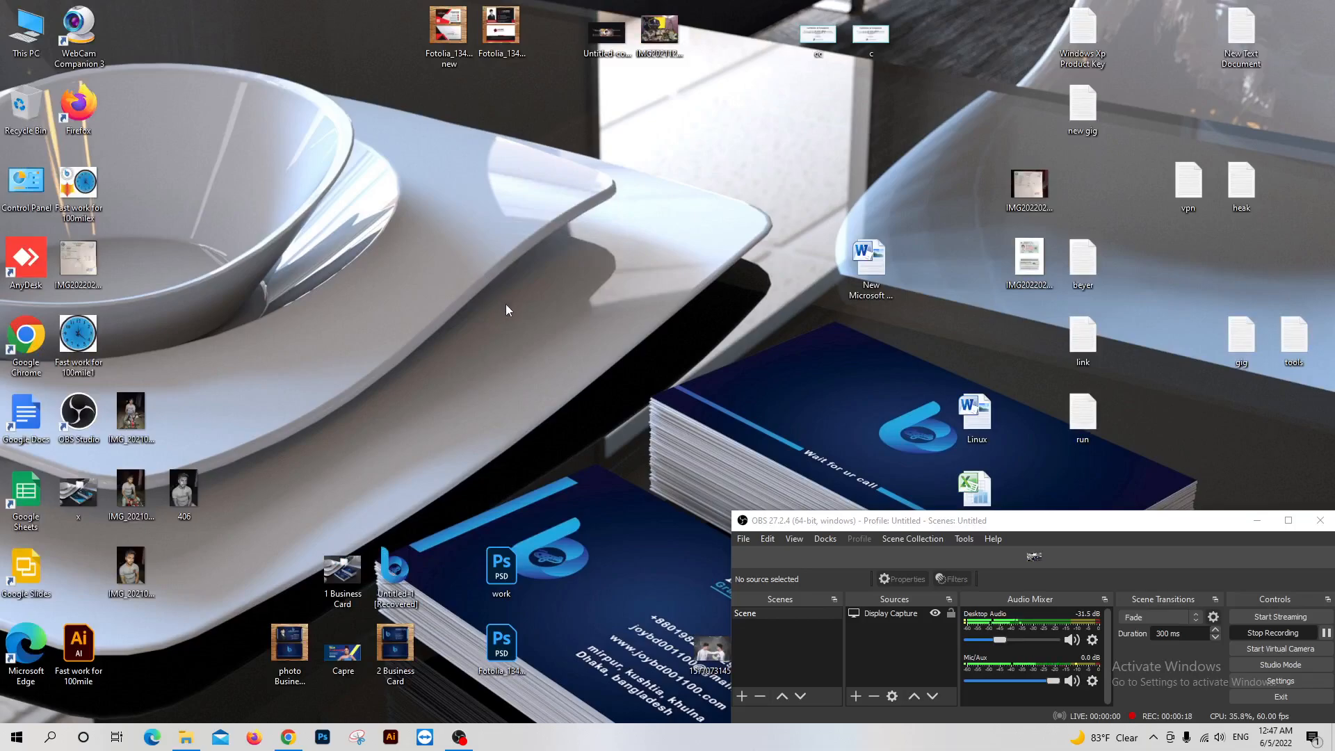
Browse the Software (H:) drive into the Adobe Illustrator 2021 v25.2.0.220 folder and its inner folder to view the installer files
{"action": "left_click", "coordinate": [194, 731]}
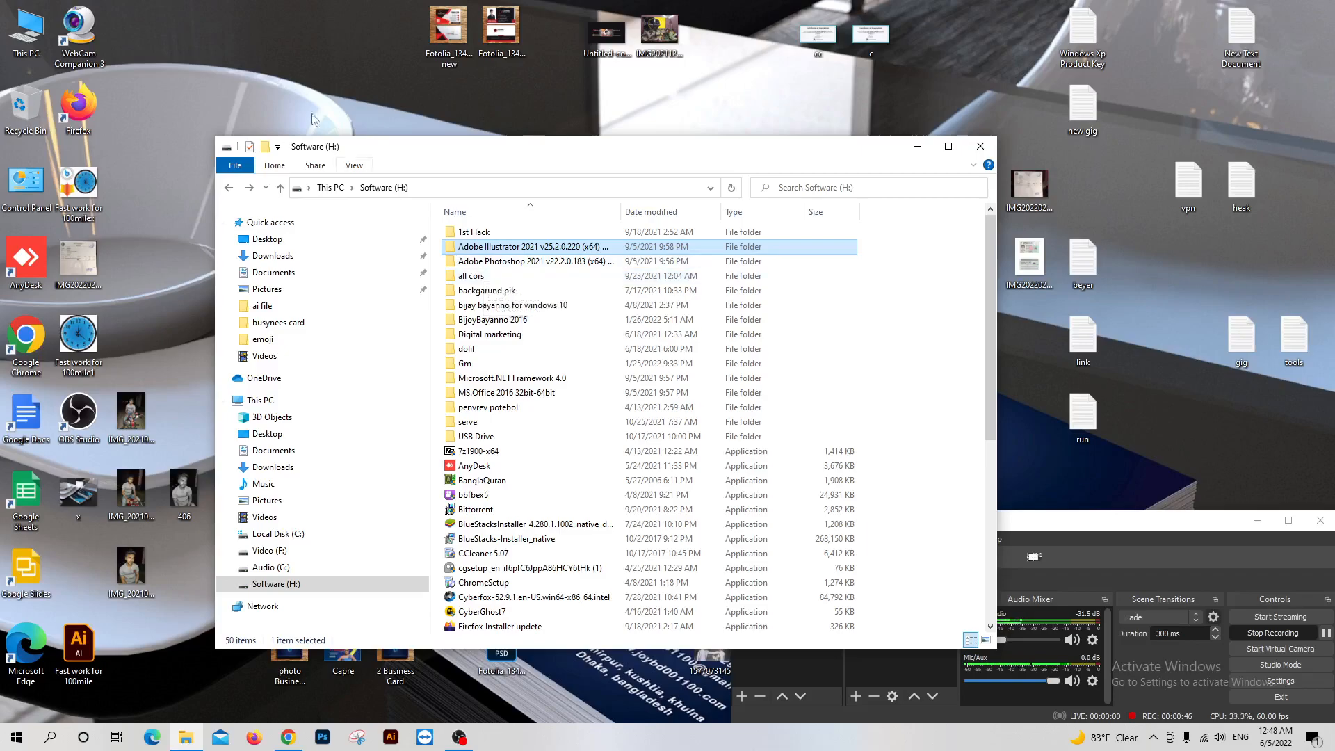
{"action": "right_click", "coordinate": [322, 79]}
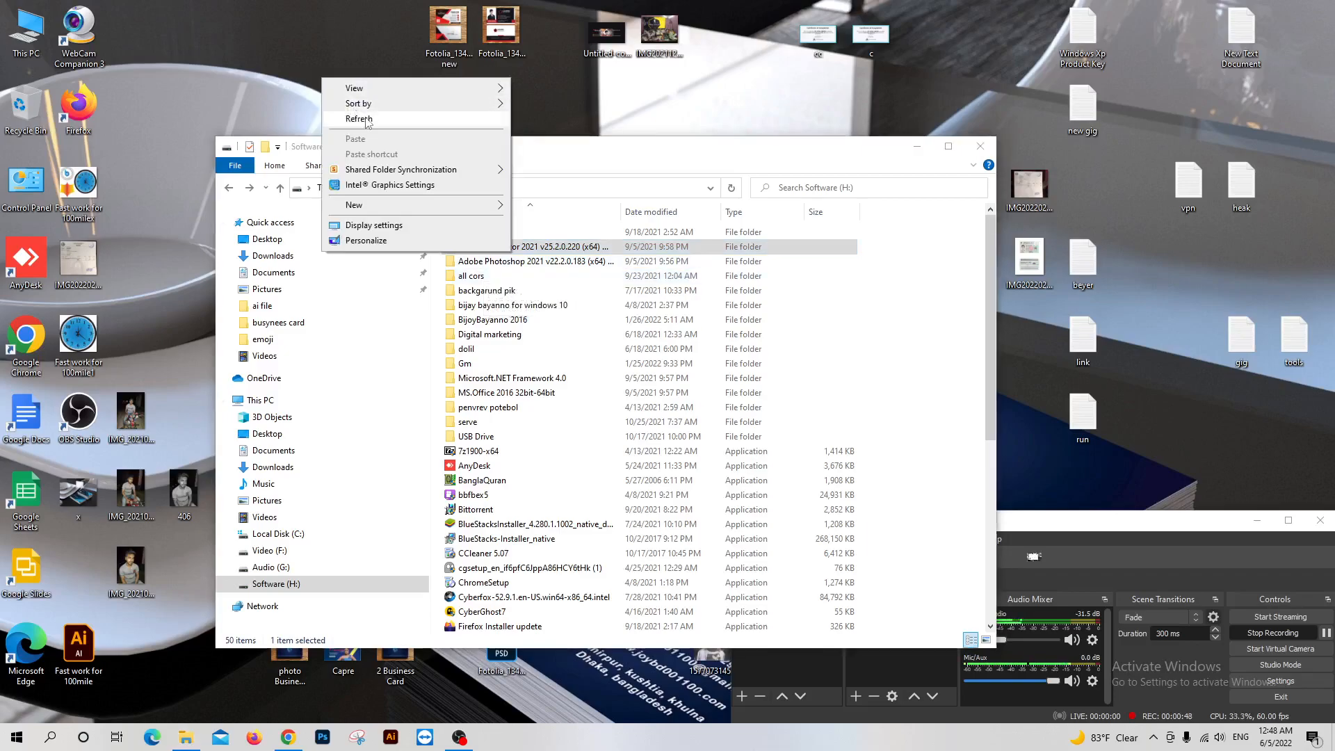
{"action": "left_click", "coordinate": [360, 119]}
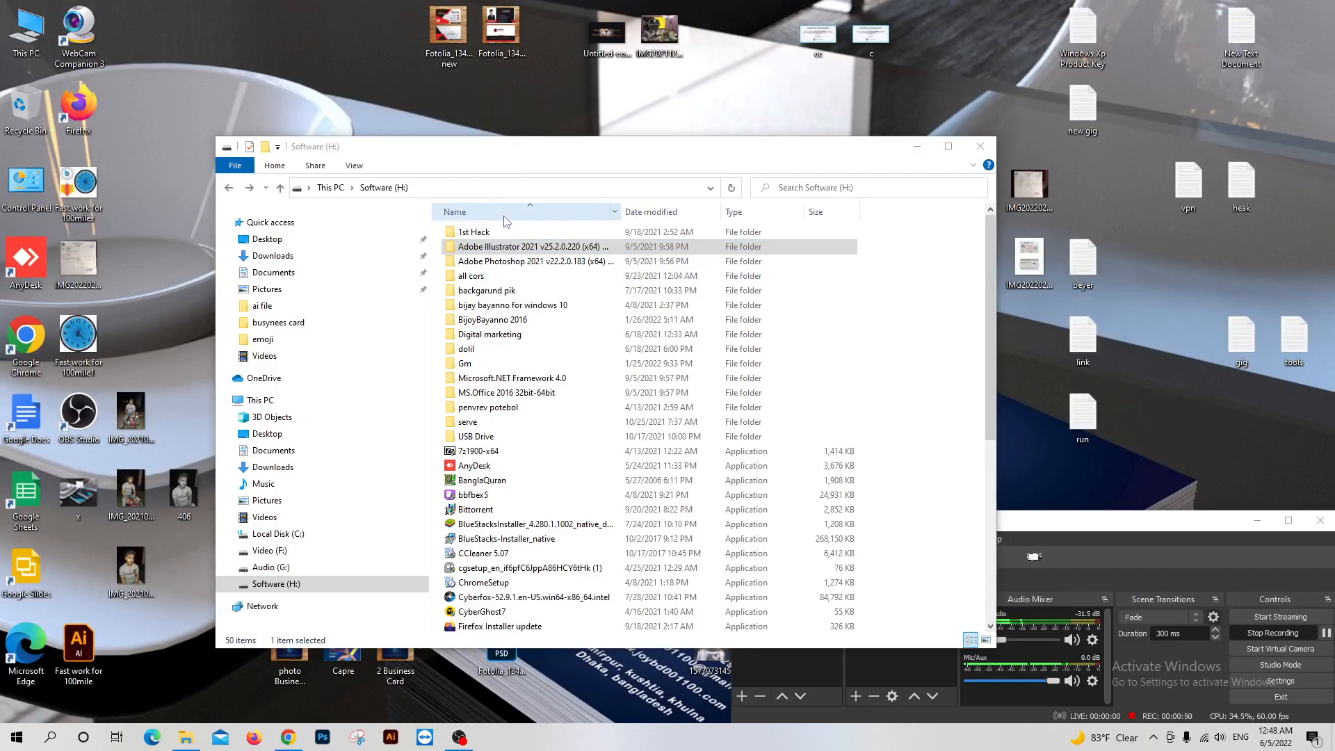
{"action": "left_click", "coordinate": [523, 248]}
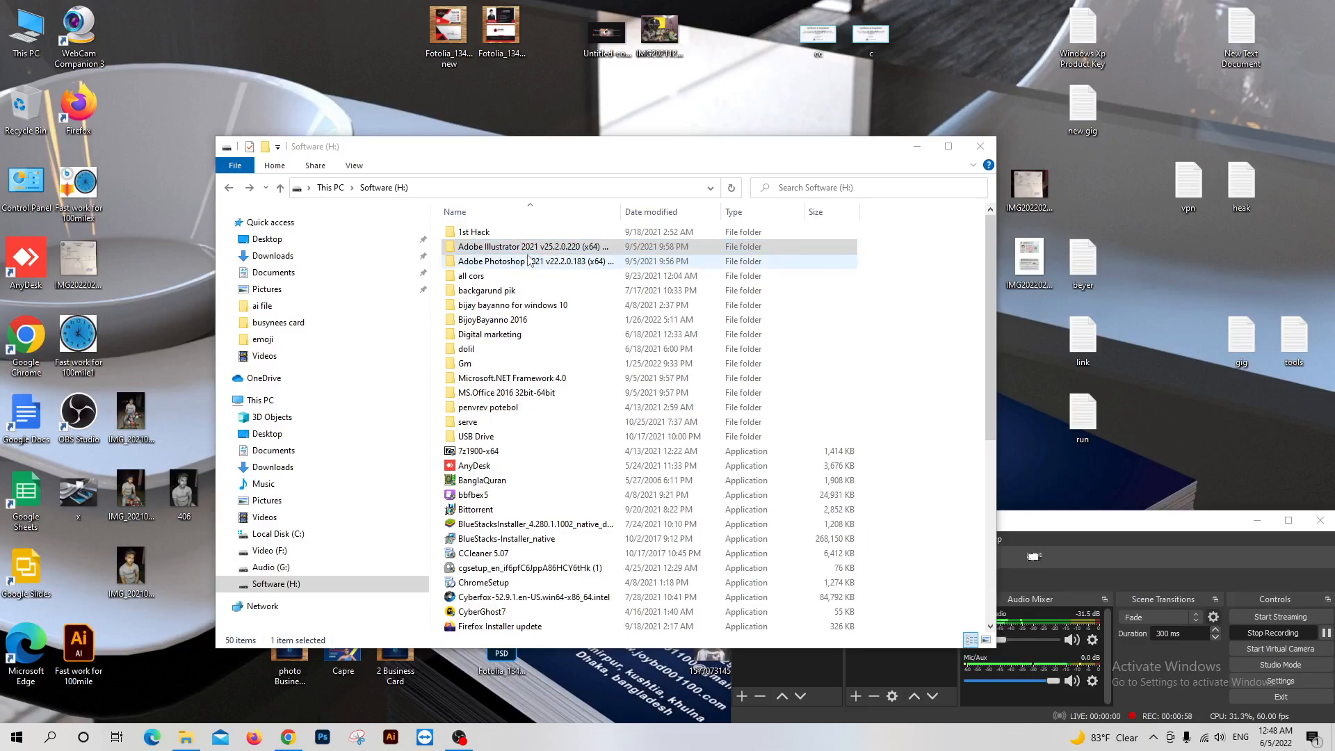
{"action": "double_click", "coordinate": [565, 249]}
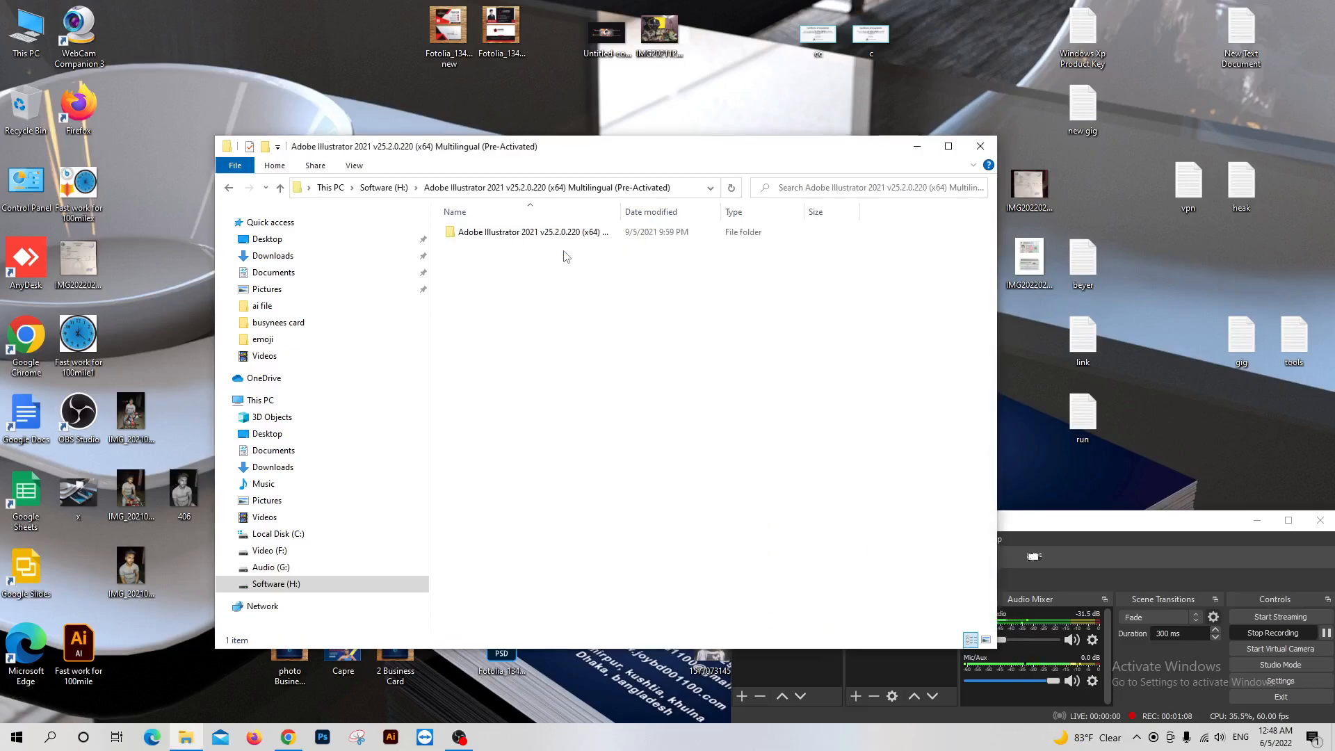
{"action": "double_click", "coordinate": [518, 233]}
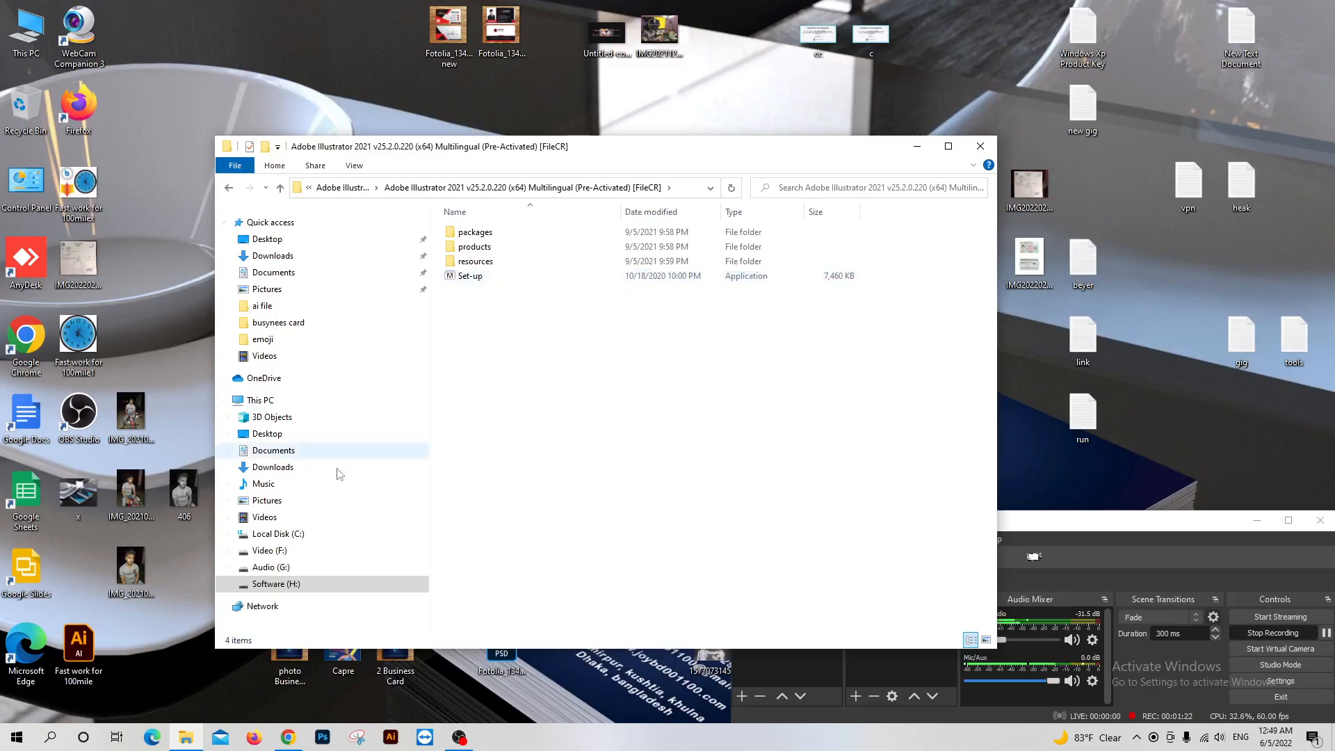
Launch Adobe Illustrator 2021 from the installed apps and close the file browser window
{"action": "left_click", "coordinate": [17, 737]}
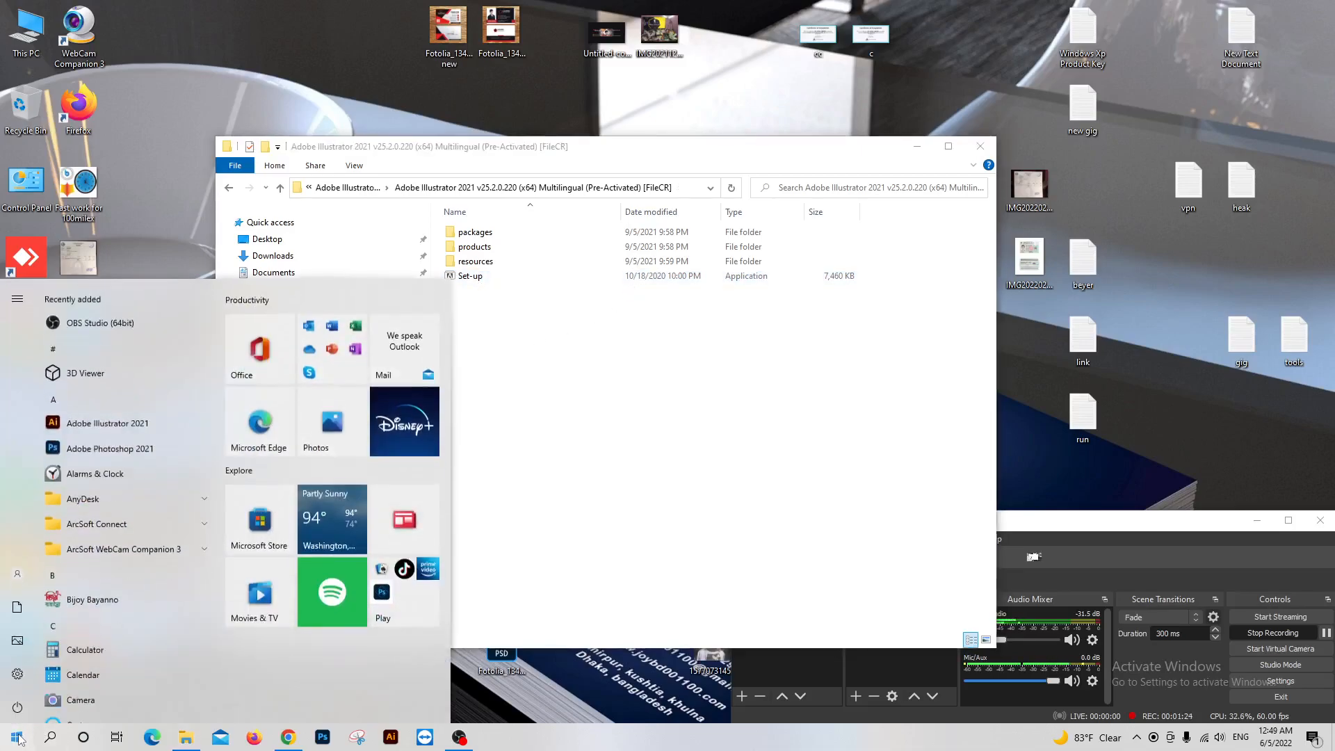
{"action": "left_click", "coordinate": [104, 429]}
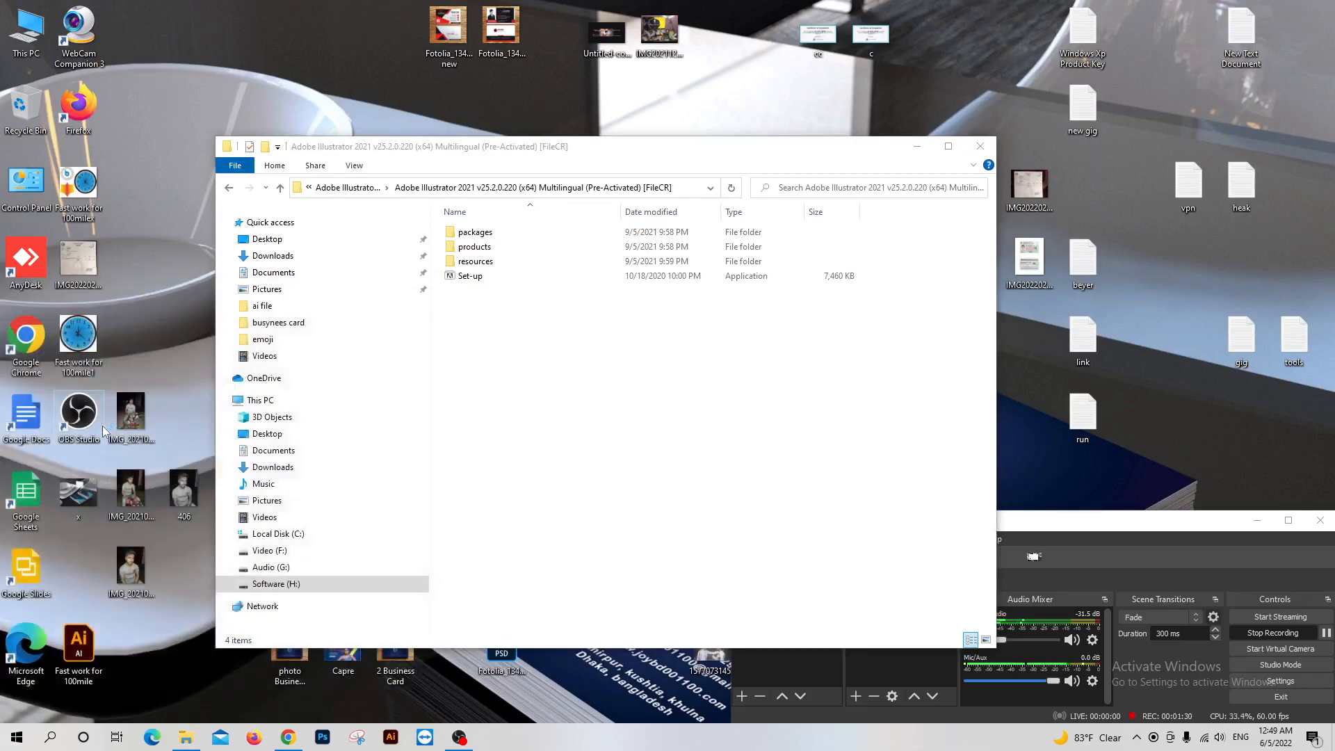
{"action": "left_click", "coordinate": [968, 154]}
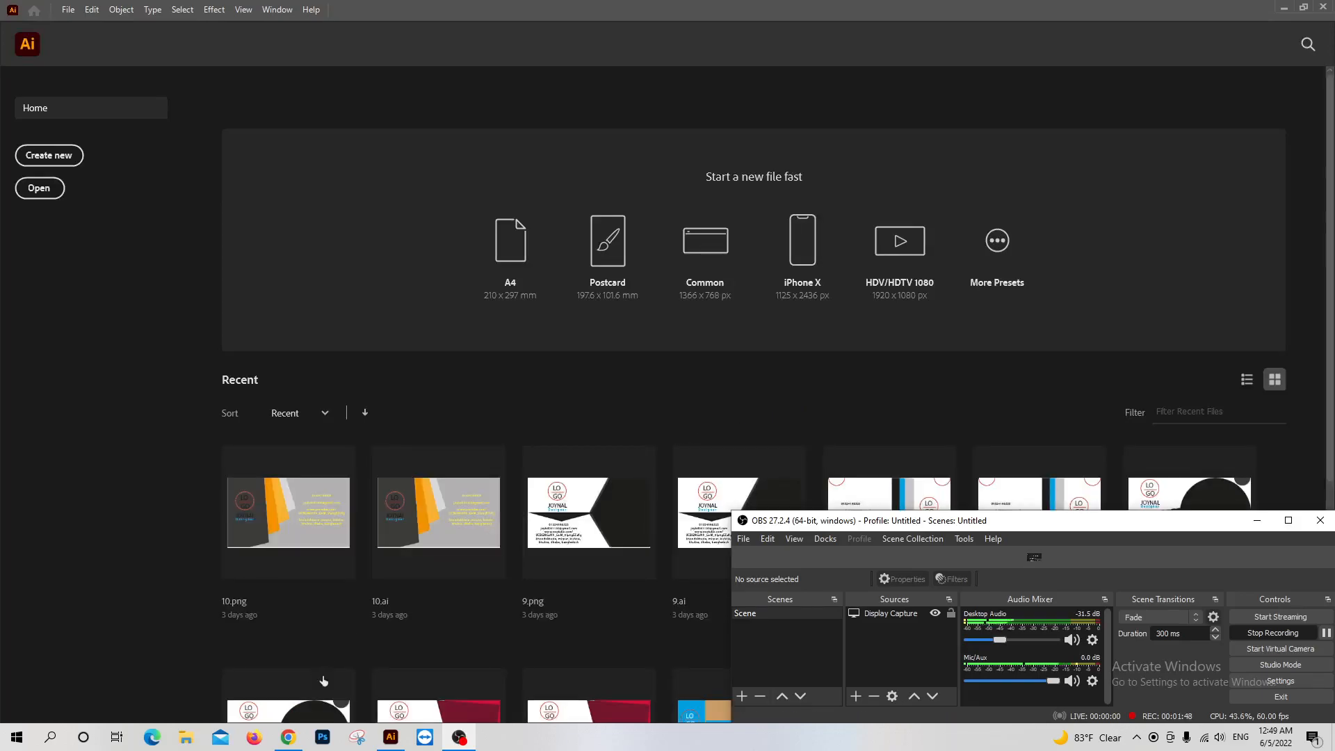
Unpin Adobe Illustrator 2021 from the taskbar and pin it back again
{"action": "mouse_move", "coordinate": [393, 743]}
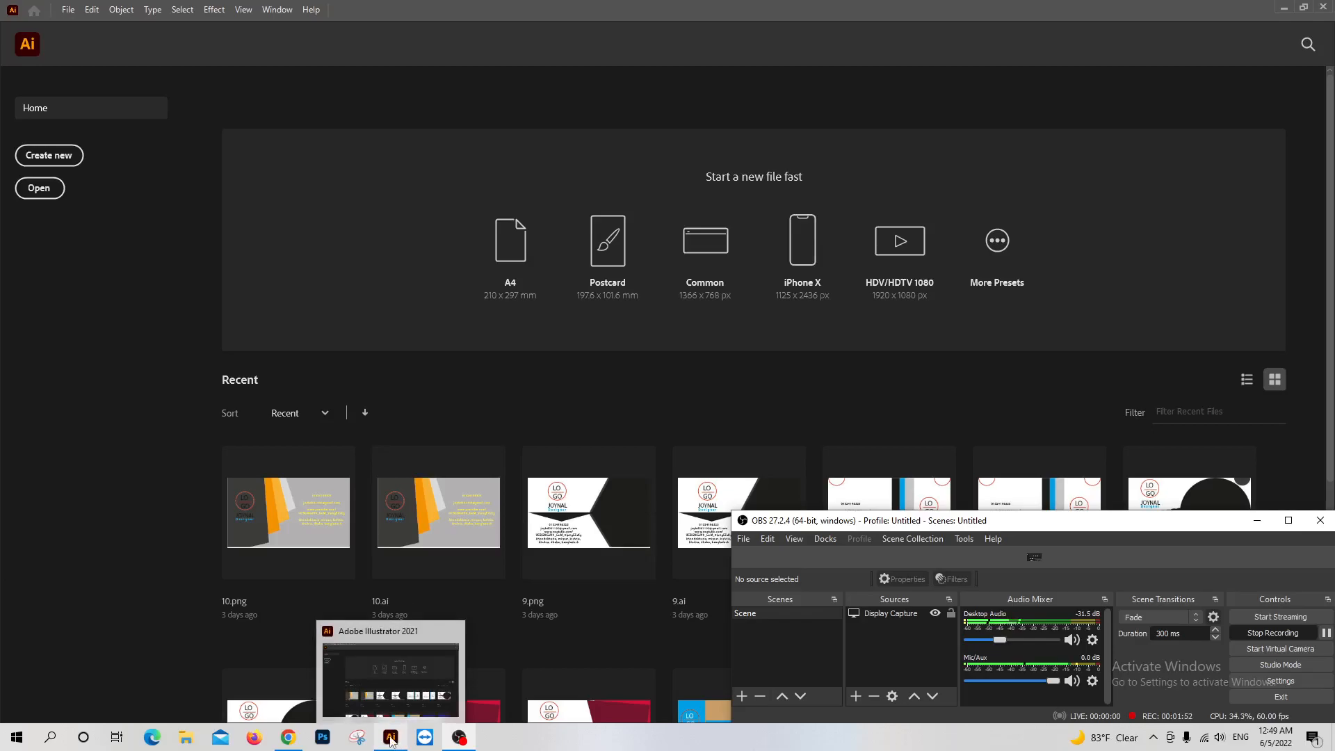
{"action": "right_click", "coordinate": [392, 742]}
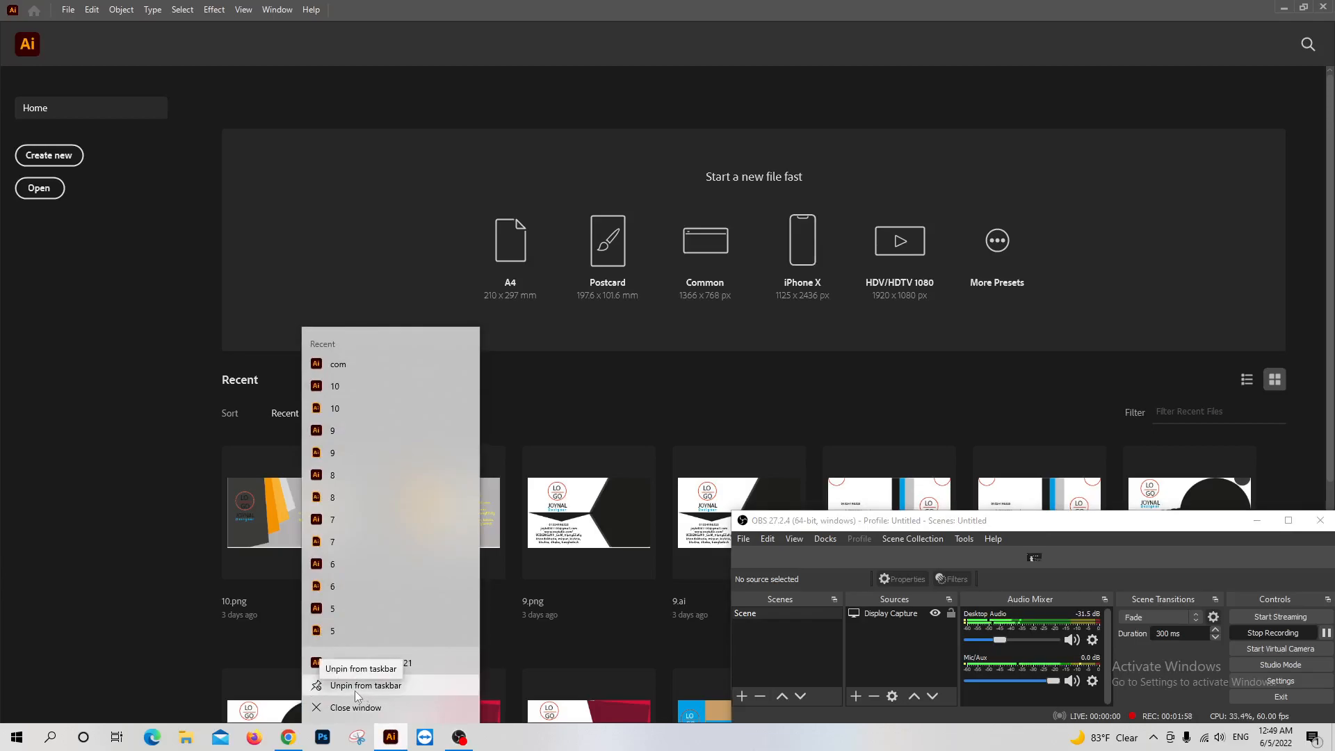
{"action": "left_click", "coordinate": [354, 691]}
{"action": "right_click", "coordinate": [392, 739]}
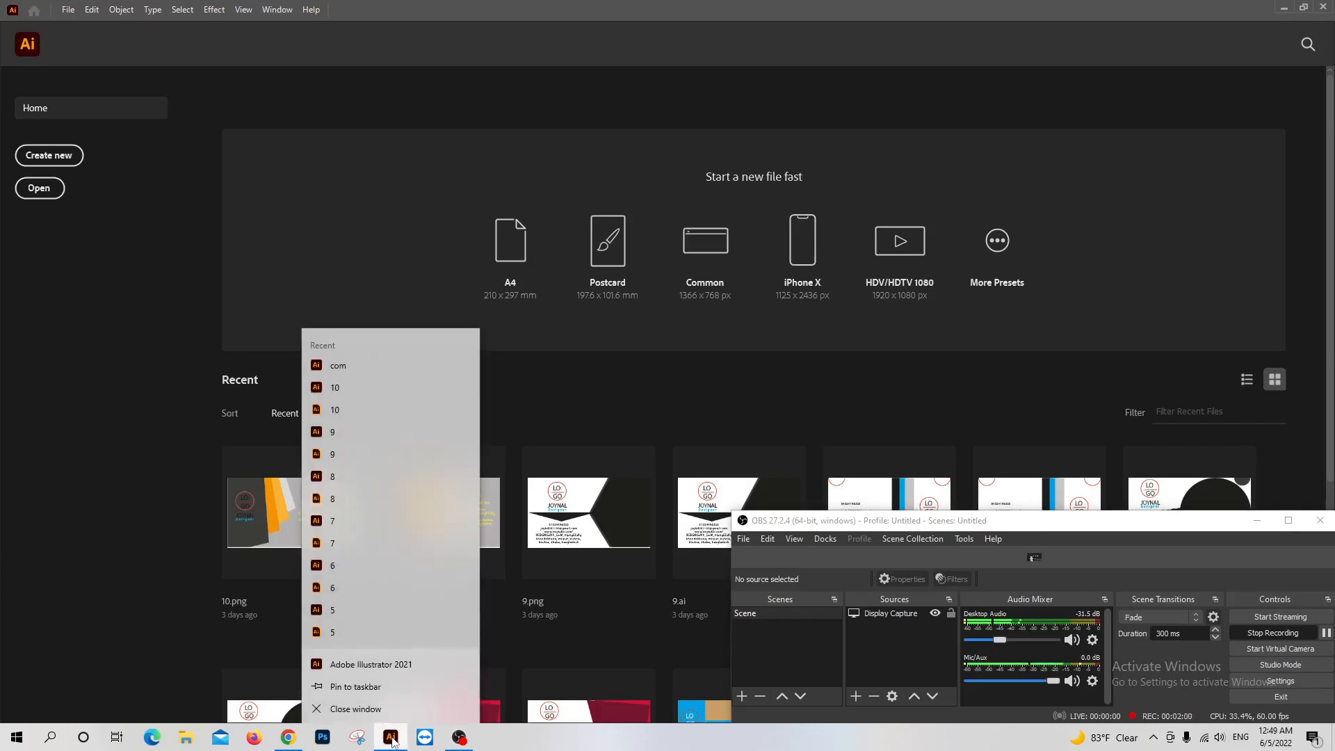
{"action": "left_click", "coordinate": [373, 688]}
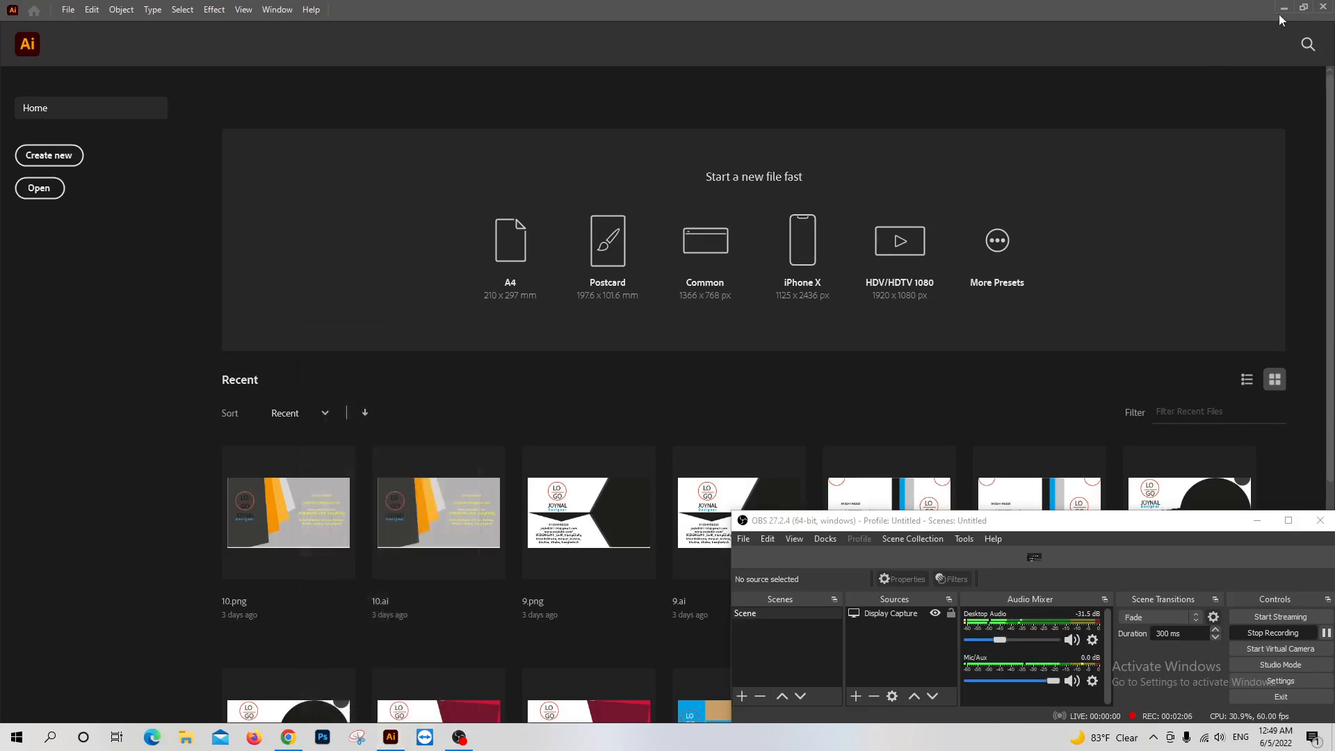
Close Illustrator, relaunch it from its pinned taskbar shortcut and look over the recent files on the home screen
{"action": "left_click", "coordinate": [1323, 7]}
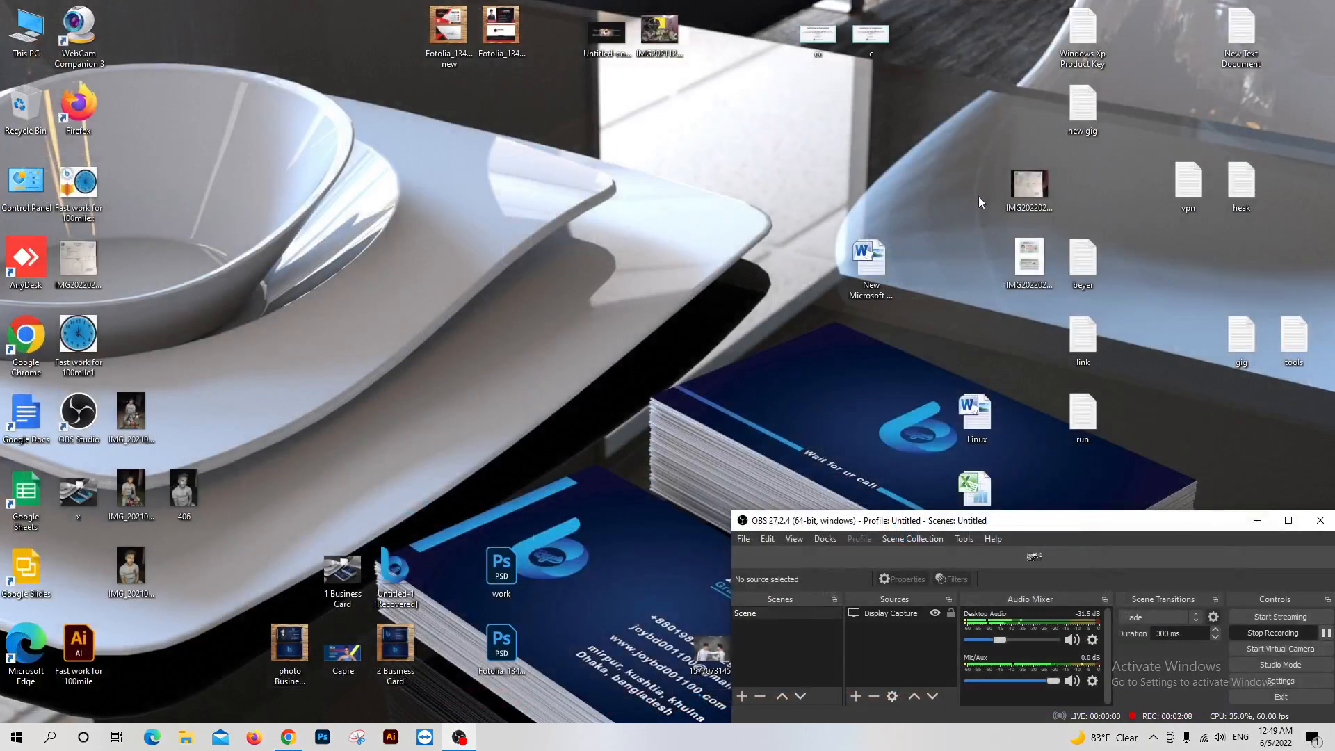
{"action": "left_click", "coordinate": [394, 740]}
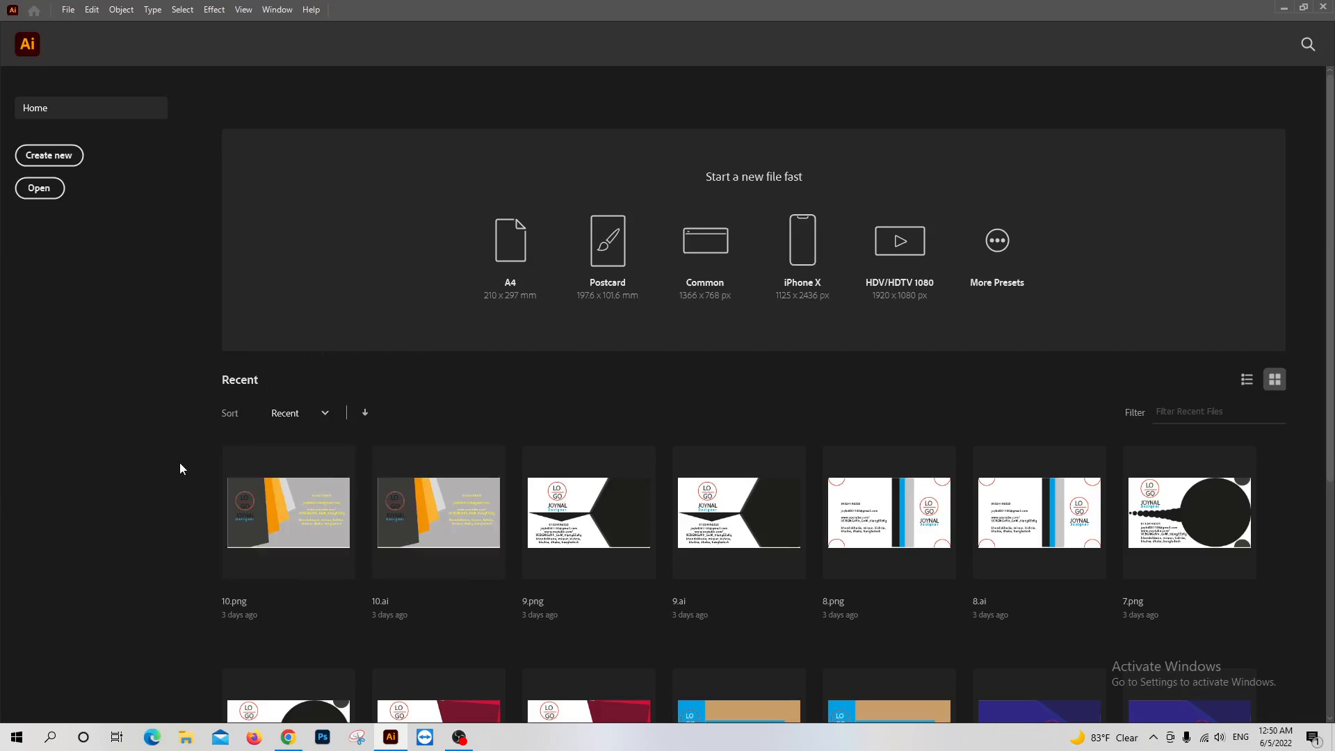
{"action": "scroll", "coordinate": [576, 557], "scroll_direction": "down", "scroll_amount": 5}
{"action": "scroll", "coordinate": [577, 557], "scroll_direction": "up", "scroll_amount": 5}
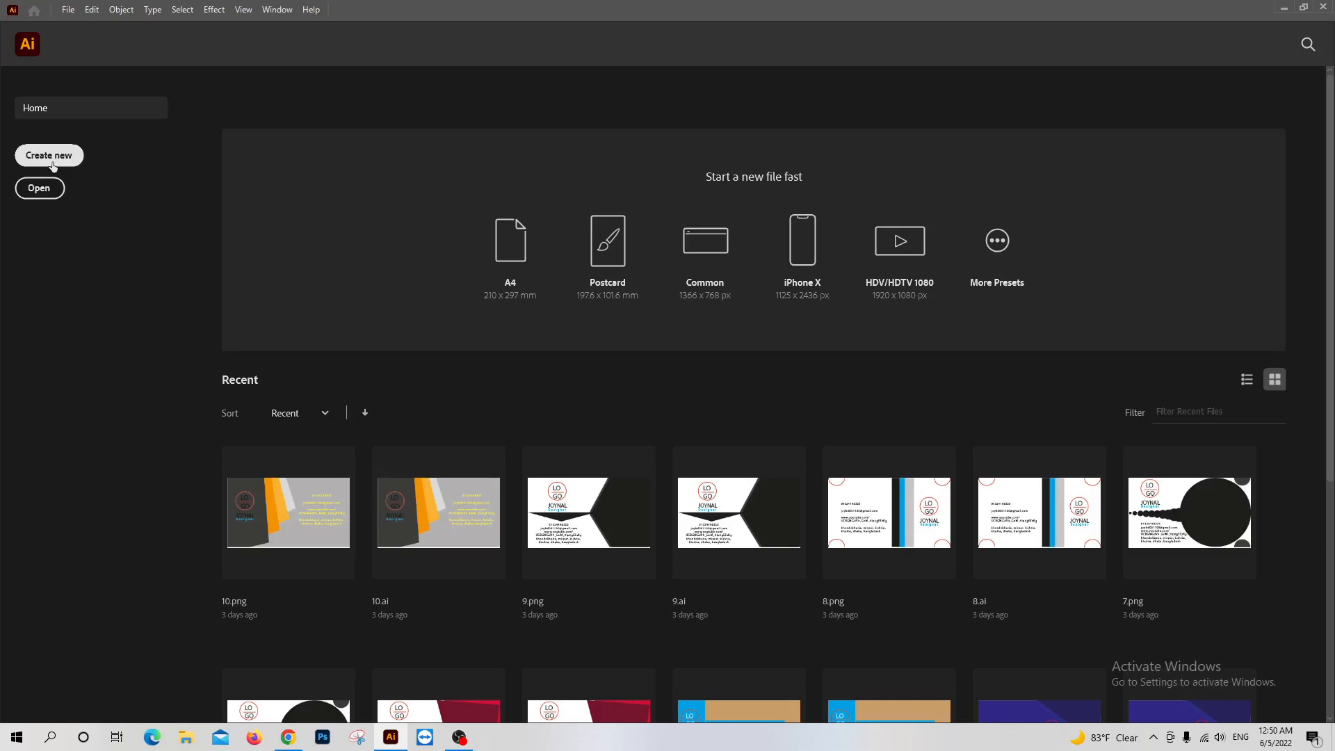
Create a new document from the Common preset, 1366 × 768 px in landscape orientation with RGB color
{"action": "left_click", "coordinate": [69, 10]}
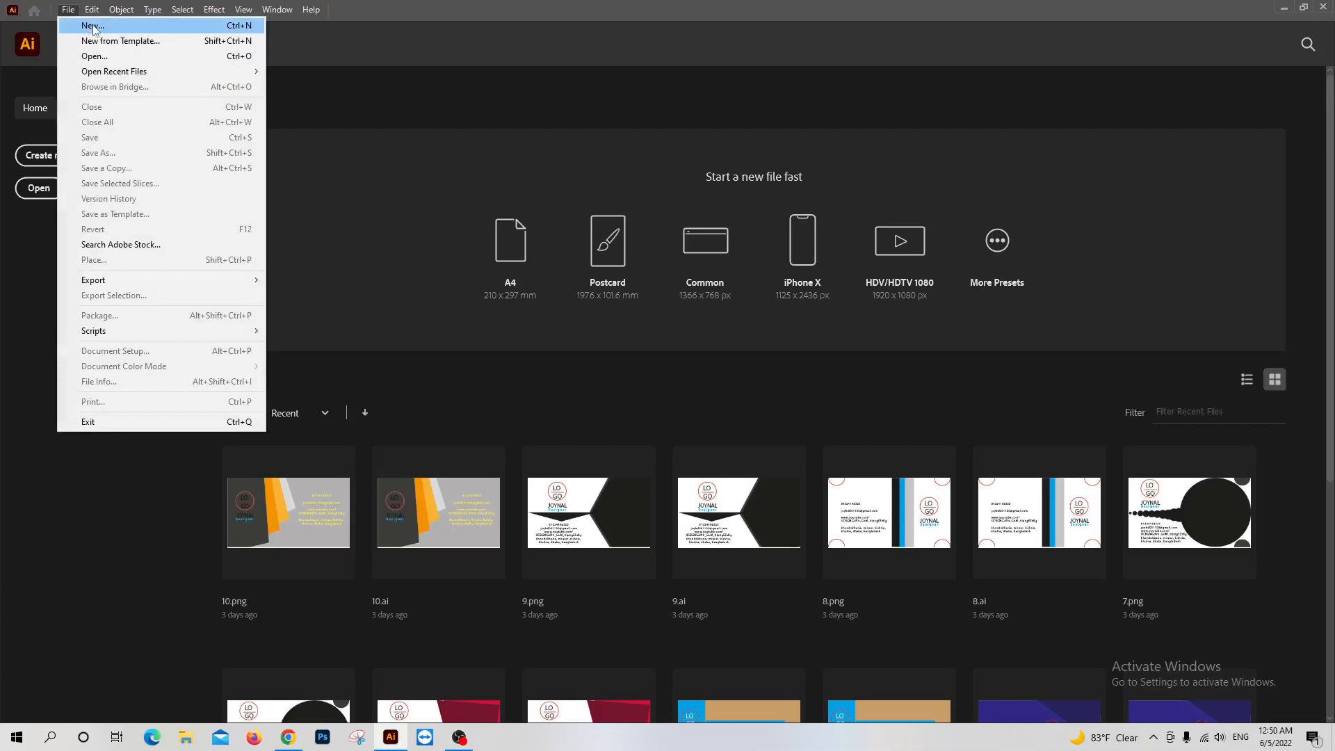
{"action": "left_click", "coordinate": [93, 27]}
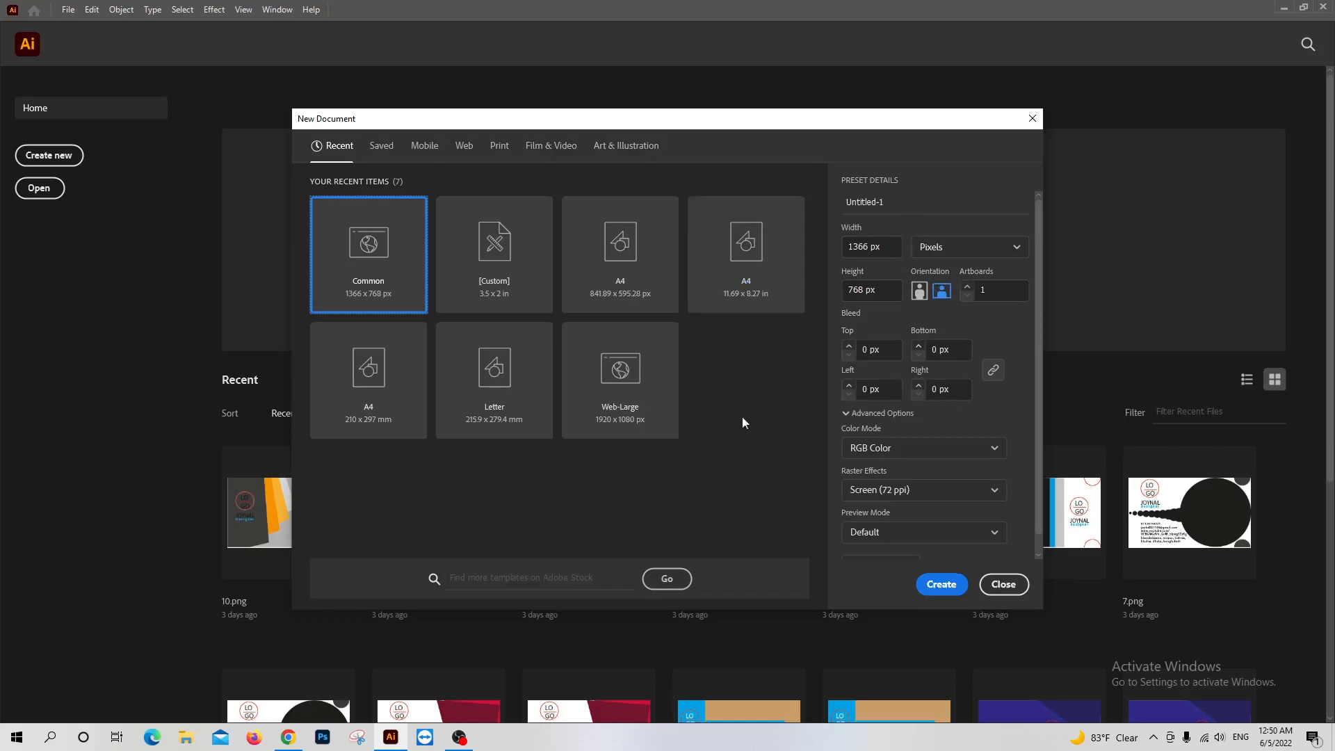
{"action": "left_click", "coordinate": [945, 584]}
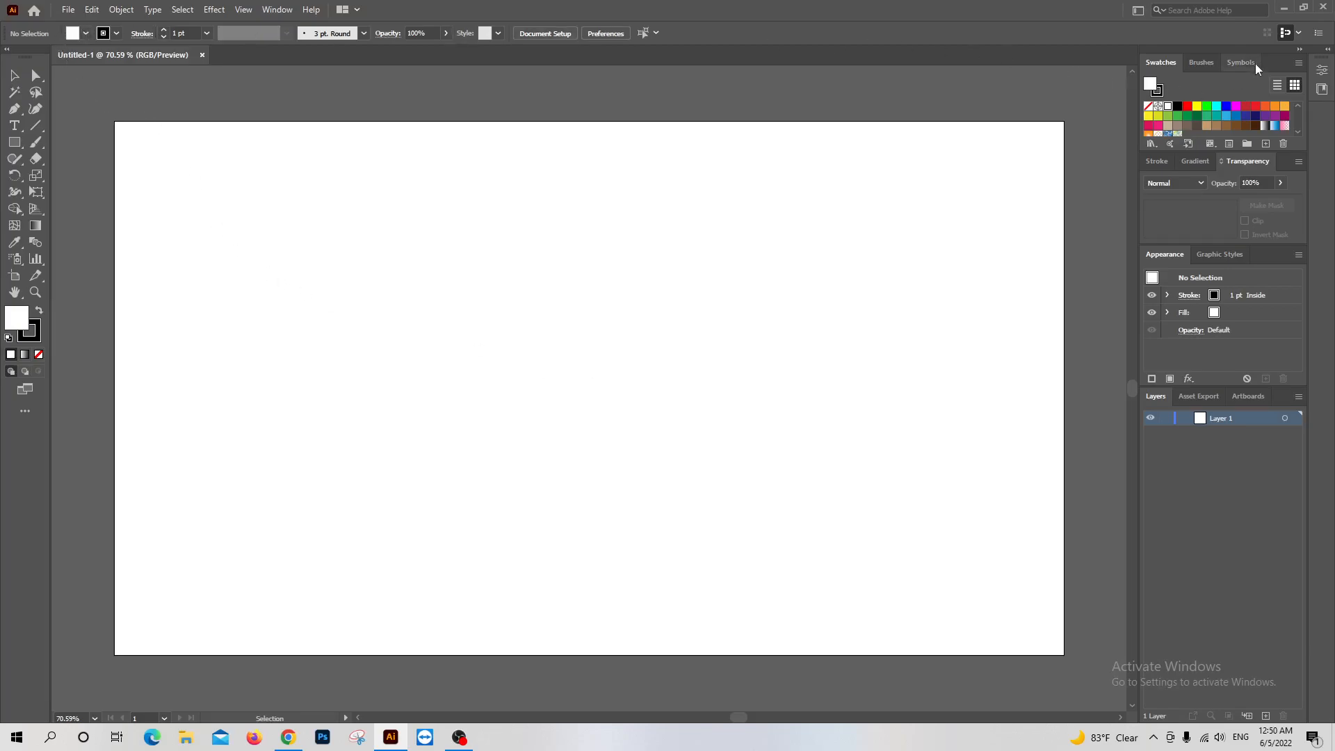
Collapse the main panel dock, briefly show the Properties panel, and restore the original panel layout
{"action": "left_click", "coordinate": [1299, 50]}
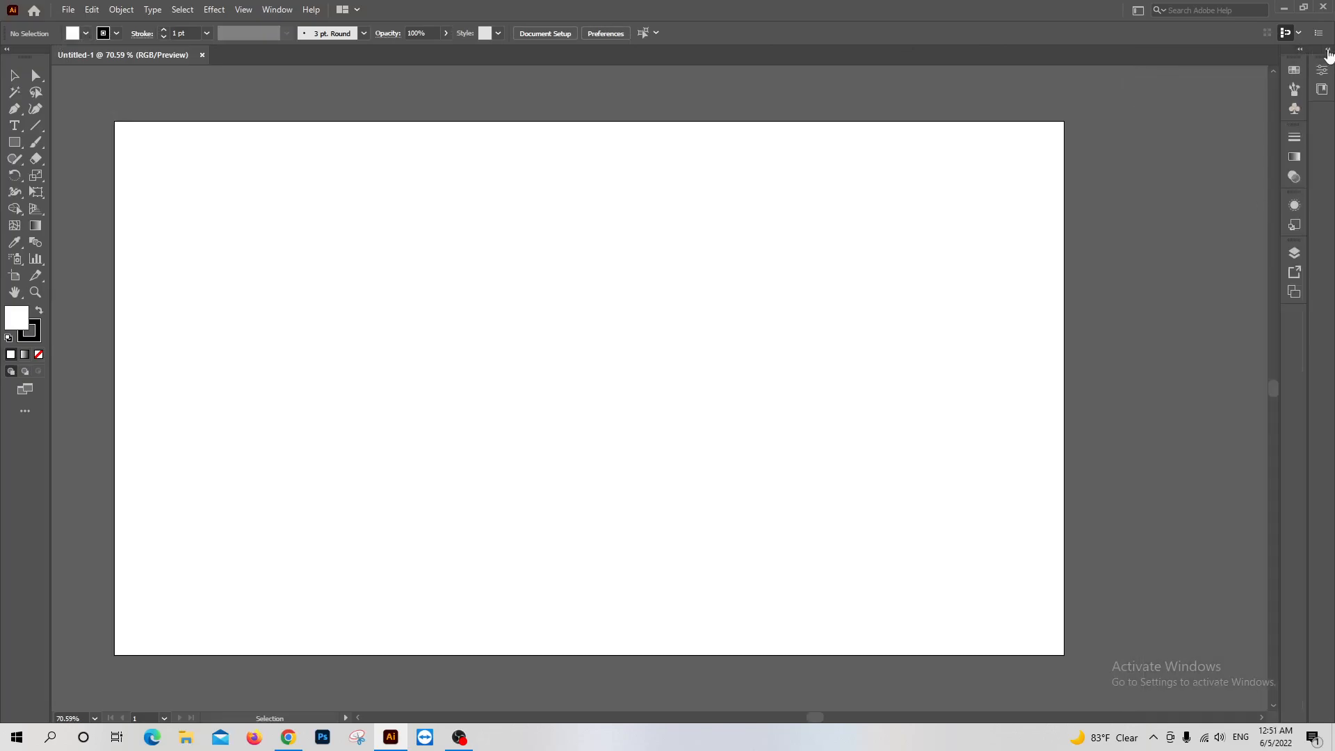
{"action": "left_click", "coordinate": [1328, 50]}
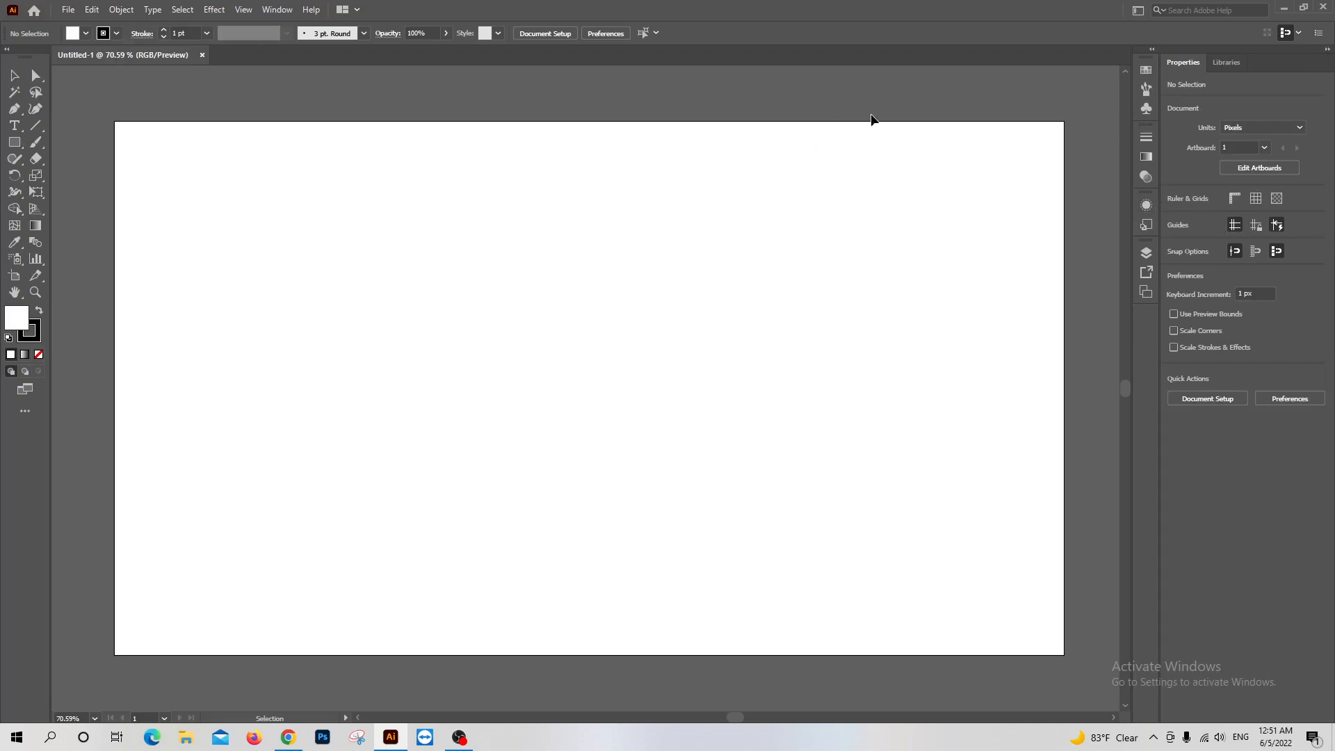
{"action": "left_click", "coordinate": [1321, 35]}
{"action": "left_click", "coordinate": [1323, 41]}
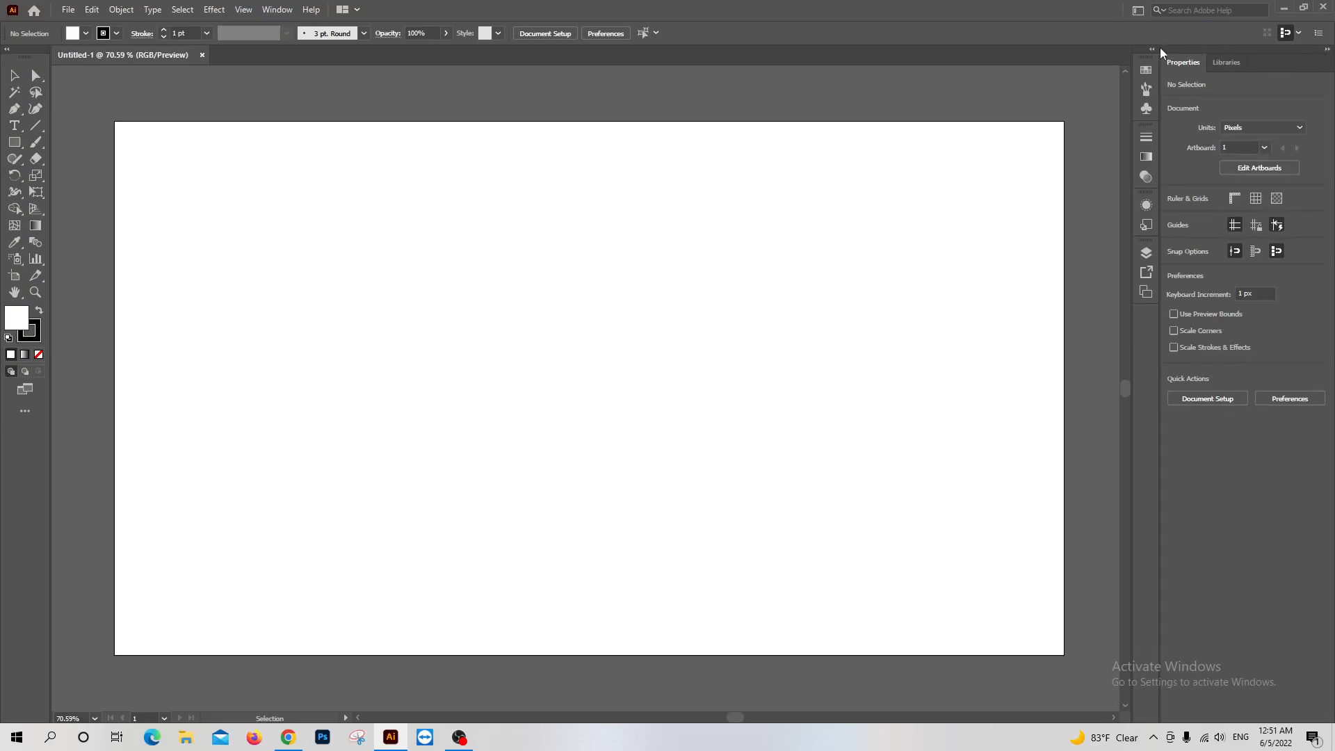
{"action": "left_click", "coordinate": [1329, 52]}
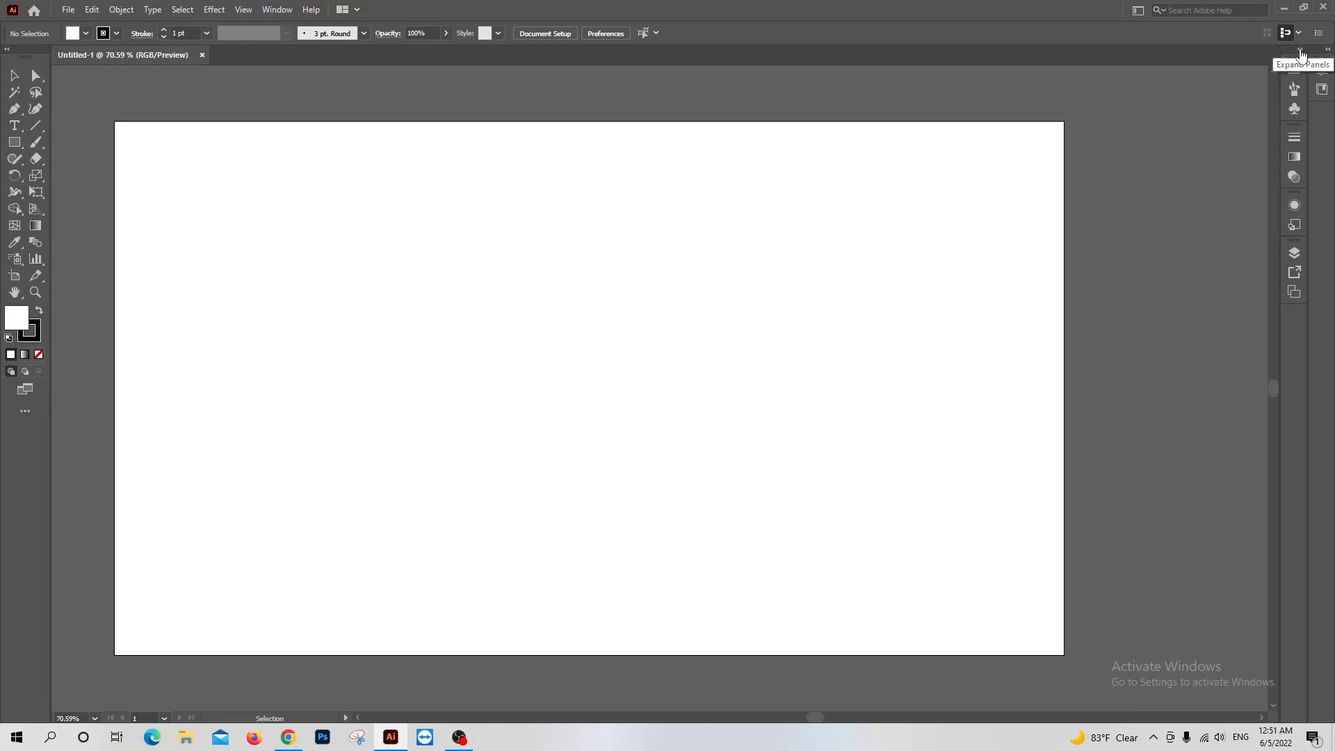
{"action": "left_click", "coordinate": [1300, 52]}
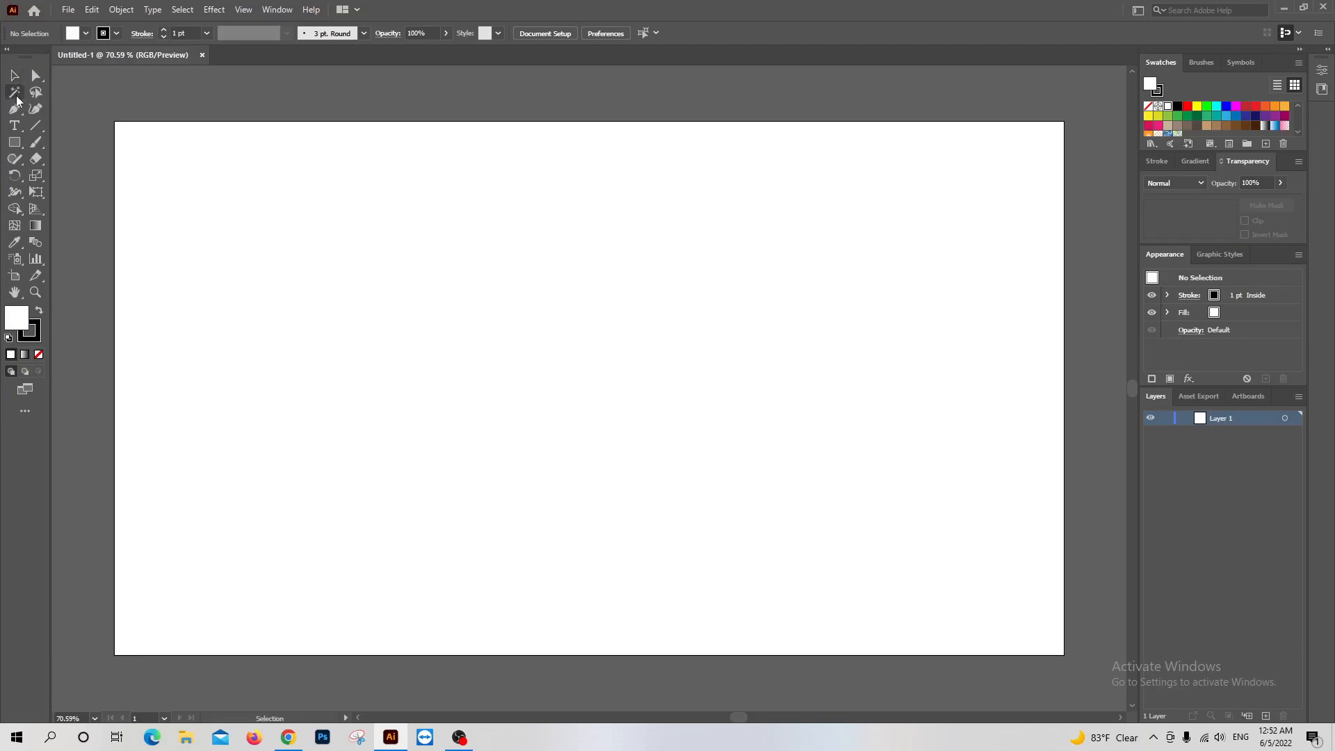
Draw a rectangle about 277 × 254 px near the artboard's centre and move it to about X 625.5, Y 340 px
{"action": "left_click", "coordinate": [15, 143]}
{"action": "left_click_drag", "start_coordinate": [427, 264], "coordinate": [619, 440]}
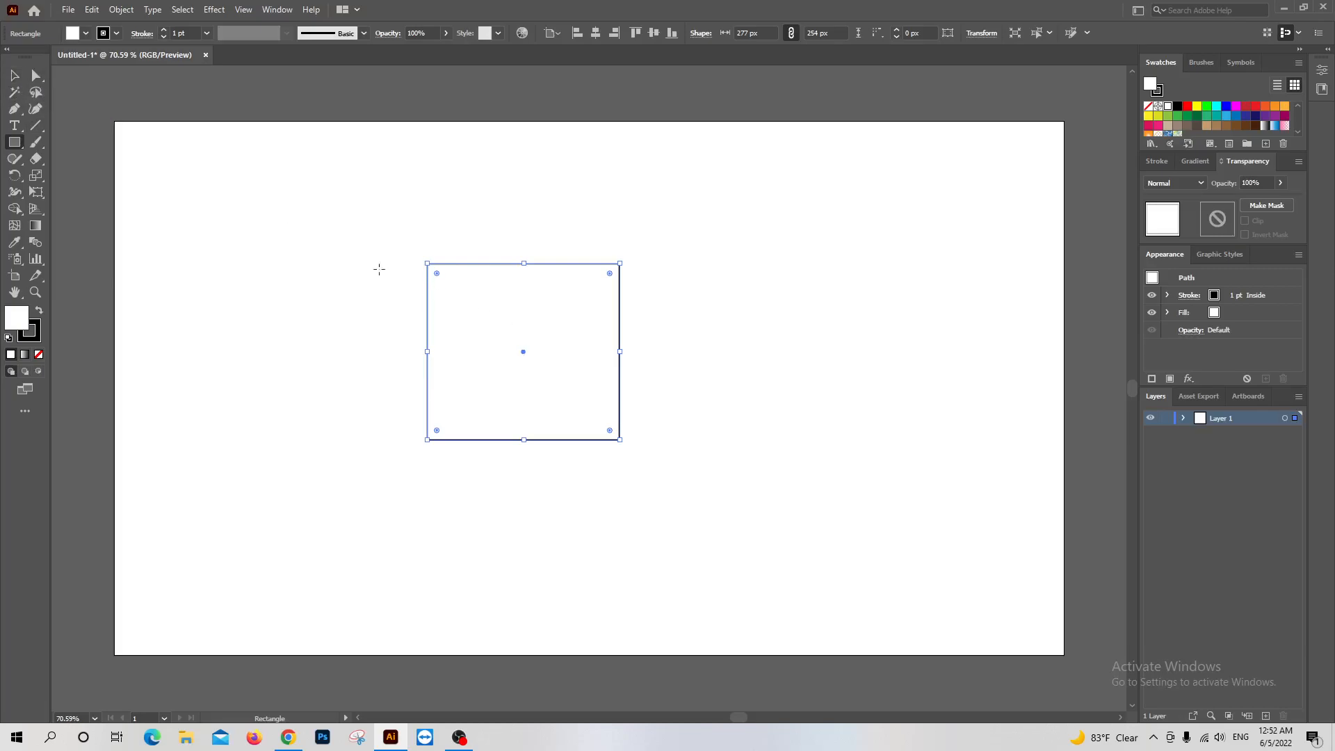
{"action": "left_click", "coordinate": [15, 75]}
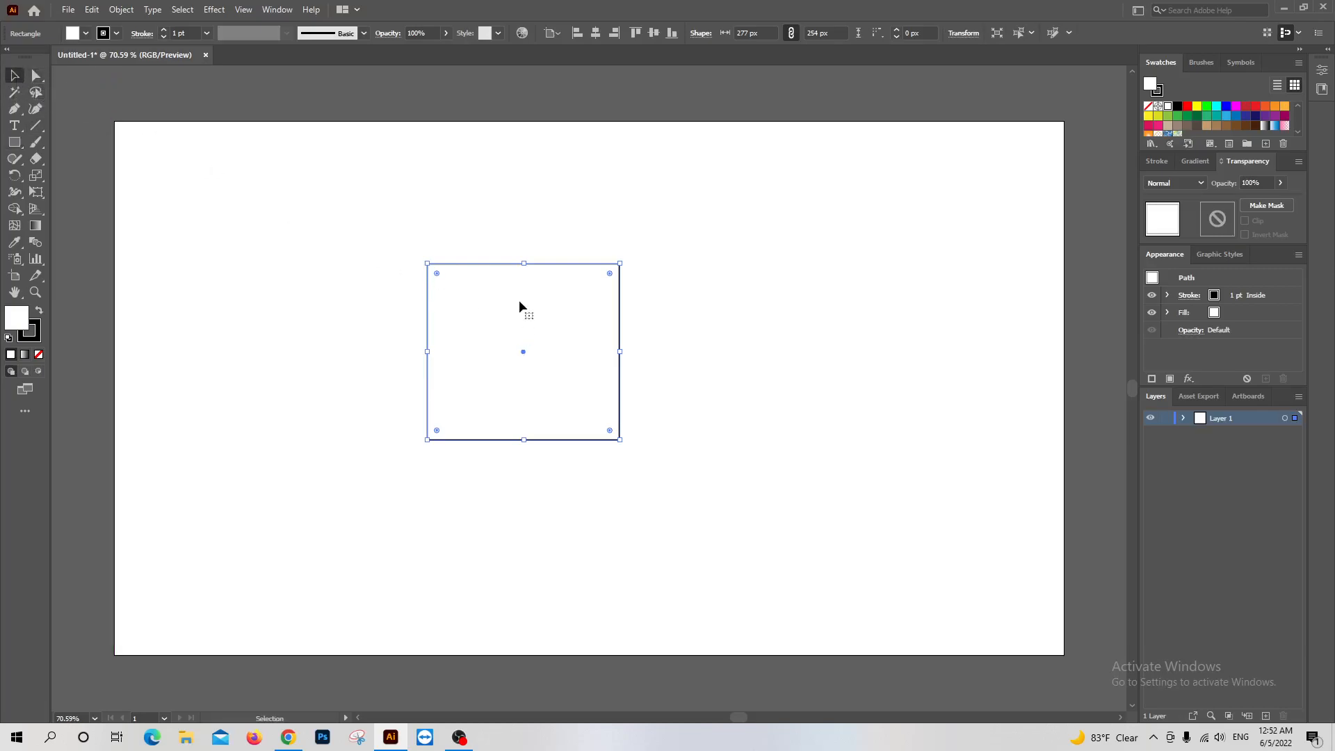
{"action": "left_click_drag", "start_coordinate": [489, 266], "coordinate": [503, 297]}
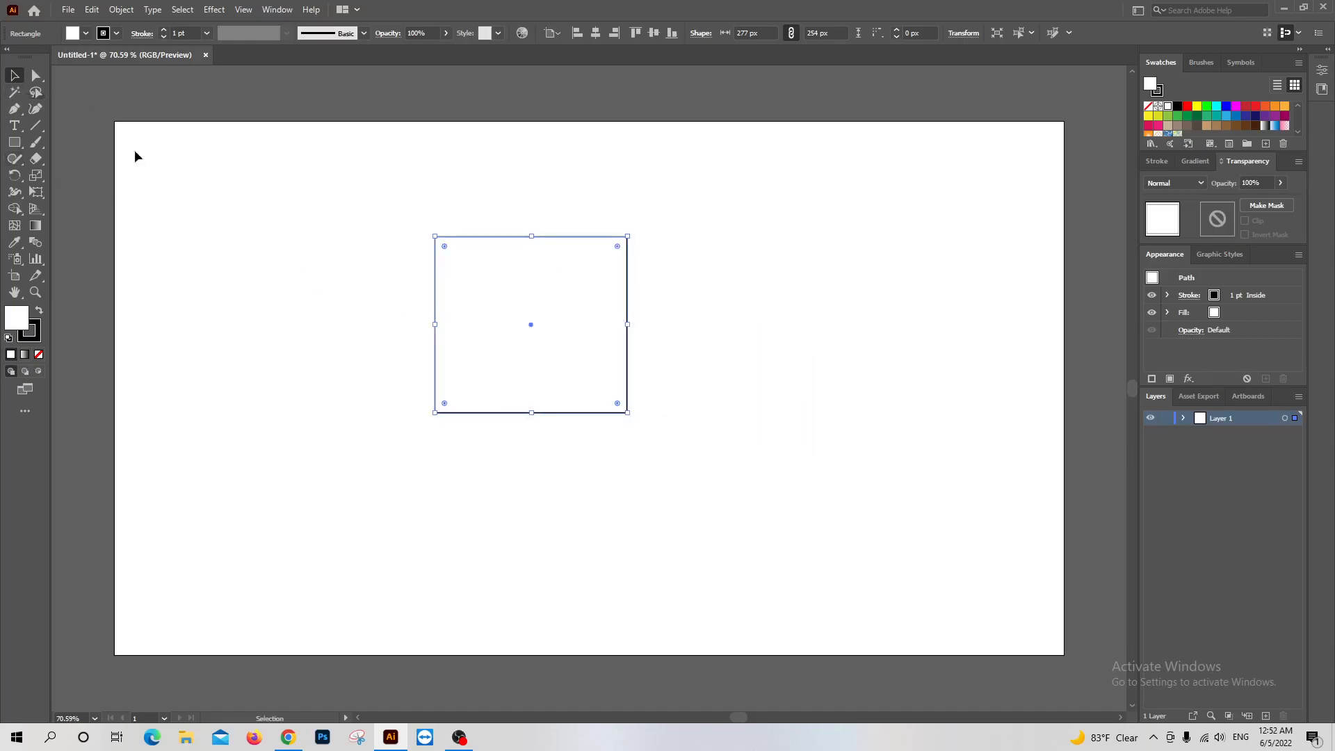
{"action": "left_click_drag", "start_coordinate": [472, 325], "coordinate": [488, 353]}
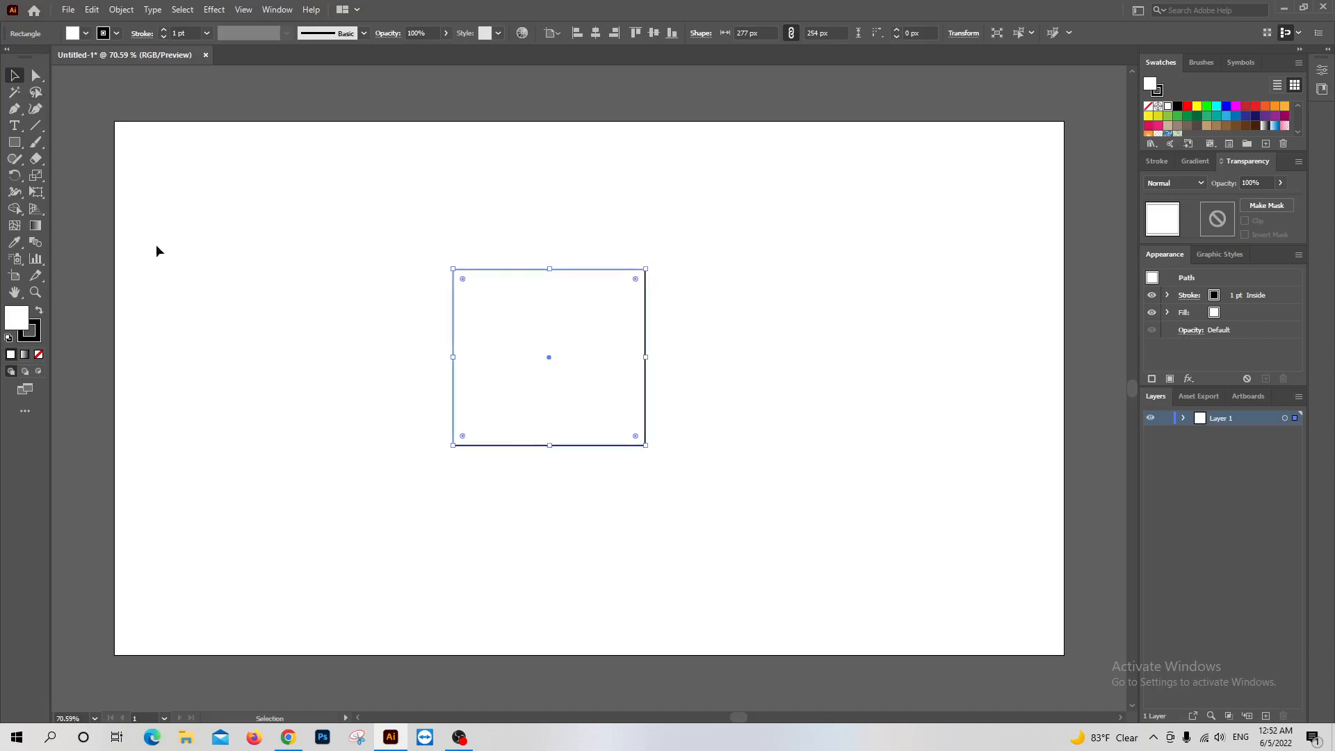
Pull a point out of each vertical side of the rectangle: right to about X 841, Y 352 px, left to about X 409, Y 391 px
{"action": "left_click", "coordinate": [37, 77]}
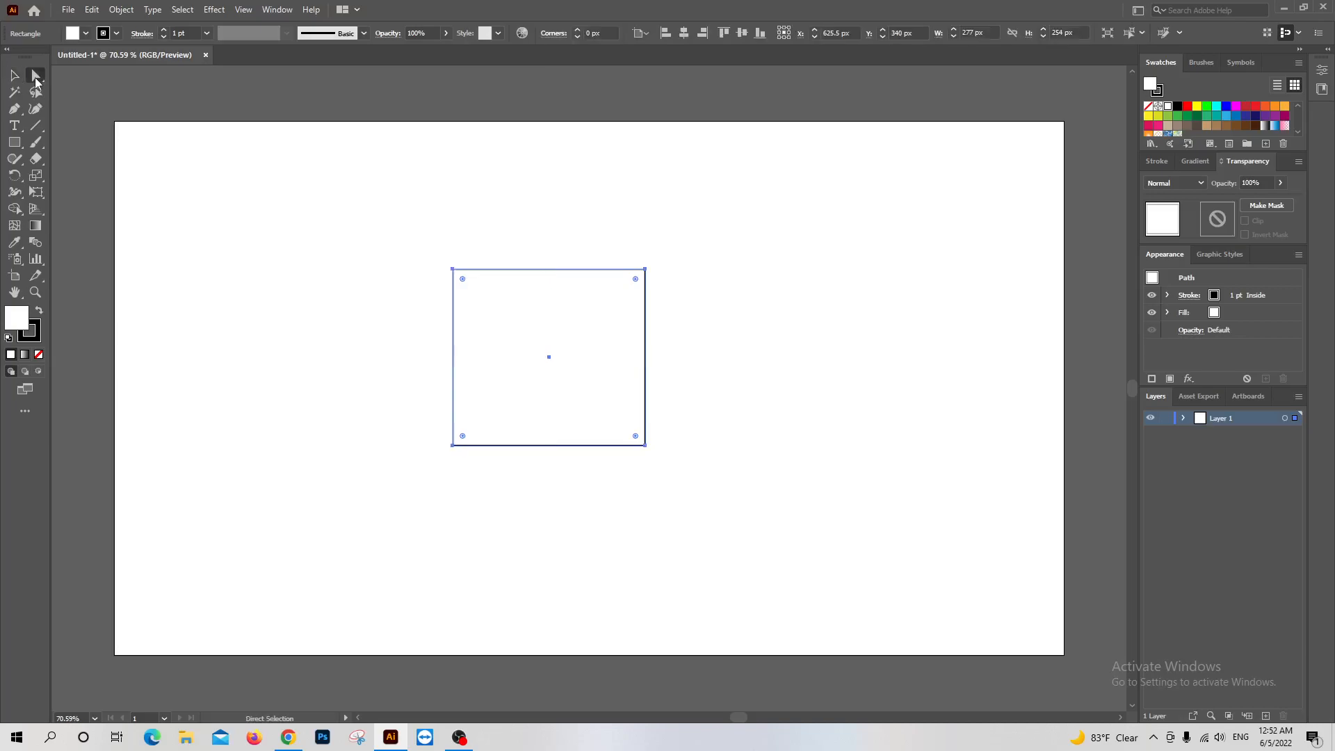
{"action": "left_click_drag", "start_coordinate": [637, 279], "coordinate": [699, 365]}
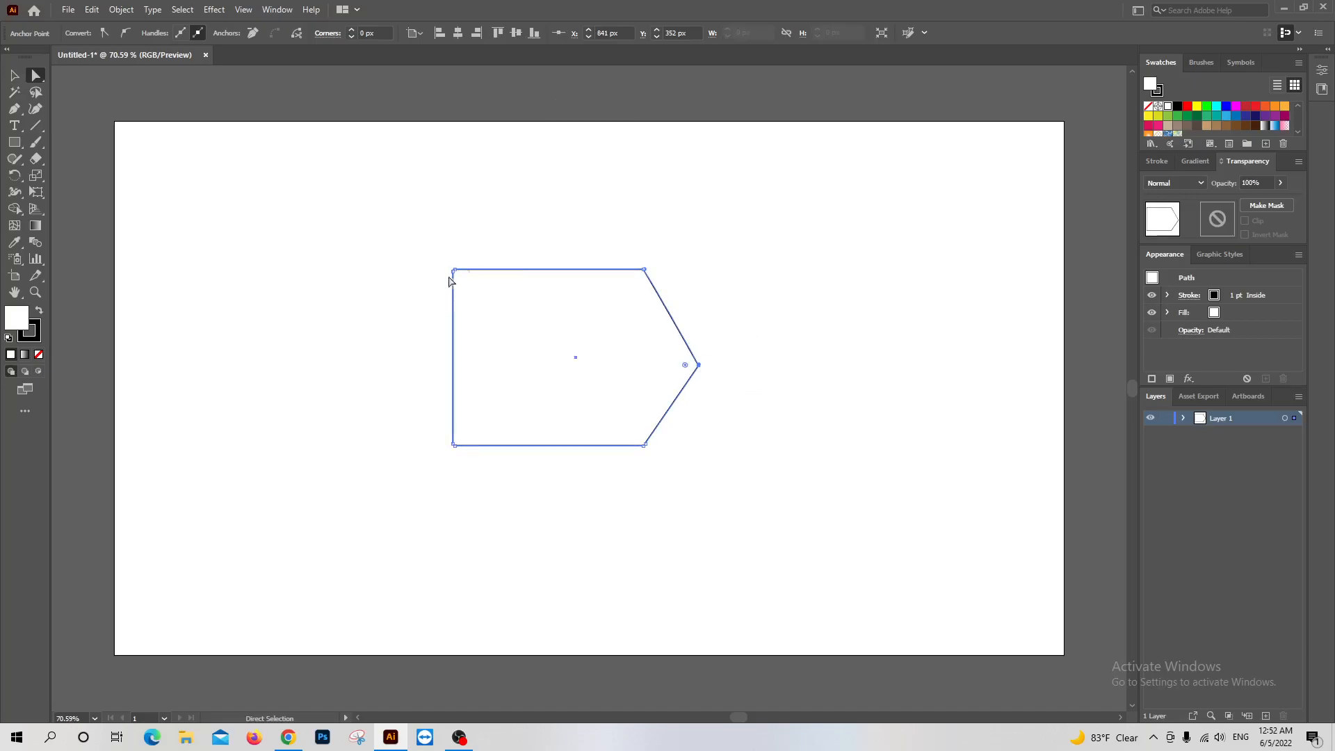
{"action": "scroll", "coordinate": [453, 278], "scroll_direction": "up", "scroll_amount": 2}
{"action": "scroll", "coordinate": [453, 276], "scroll_direction": "up", "scroll_amount": 1}
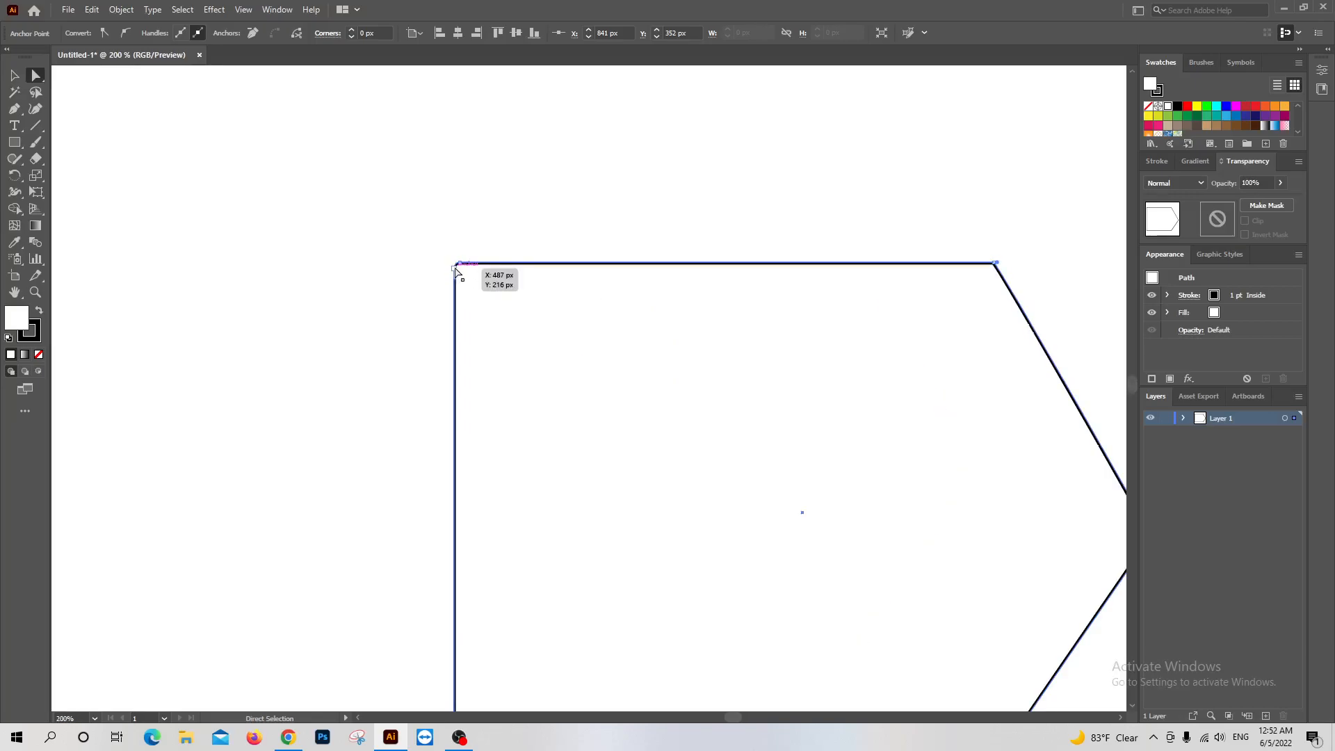
{"action": "left_click_drag", "start_coordinate": [457, 269], "coordinate": [300, 611]}
{"action": "scroll", "coordinate": [406, 477], "scroll_direction": "down", "scroll_amount": 4}
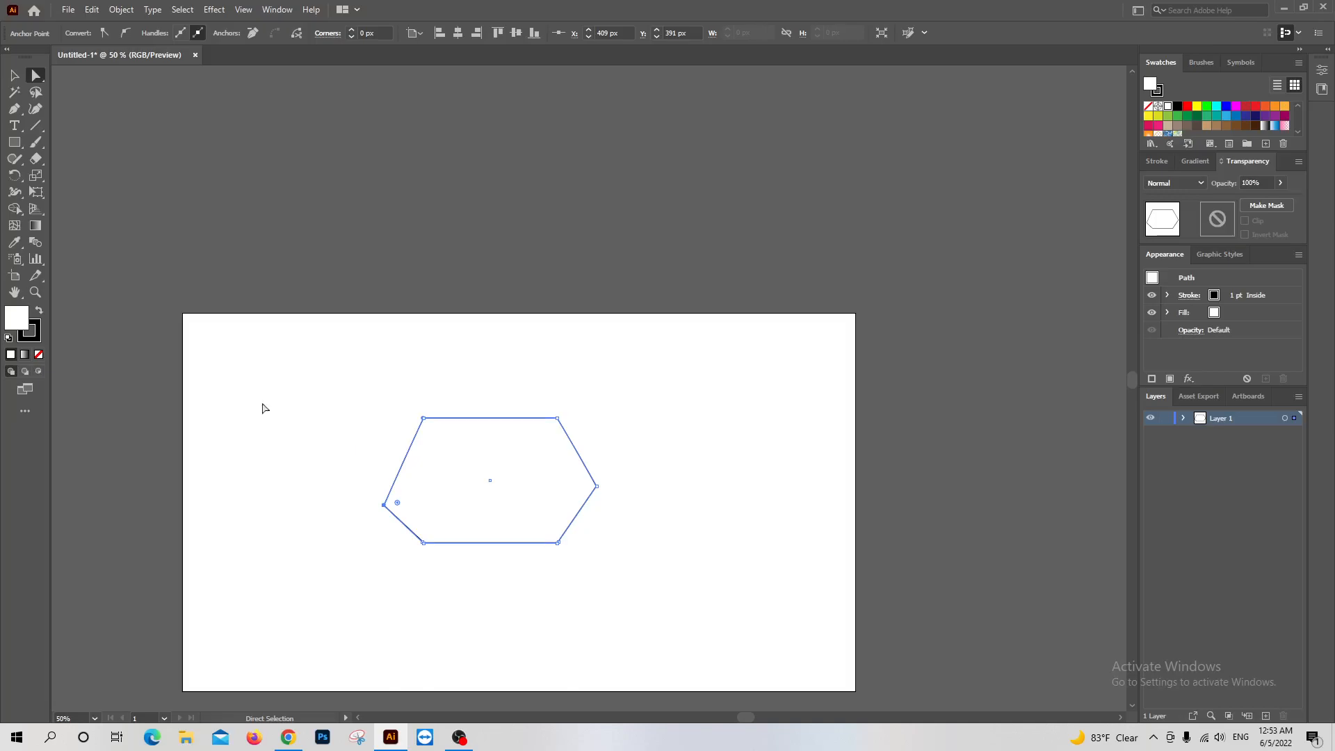
Switch between the Direct Selection and Selection tools and select the whole six-sided shape with the Selection tool
{"action": "left_click", "coordinate": [14, 75]}
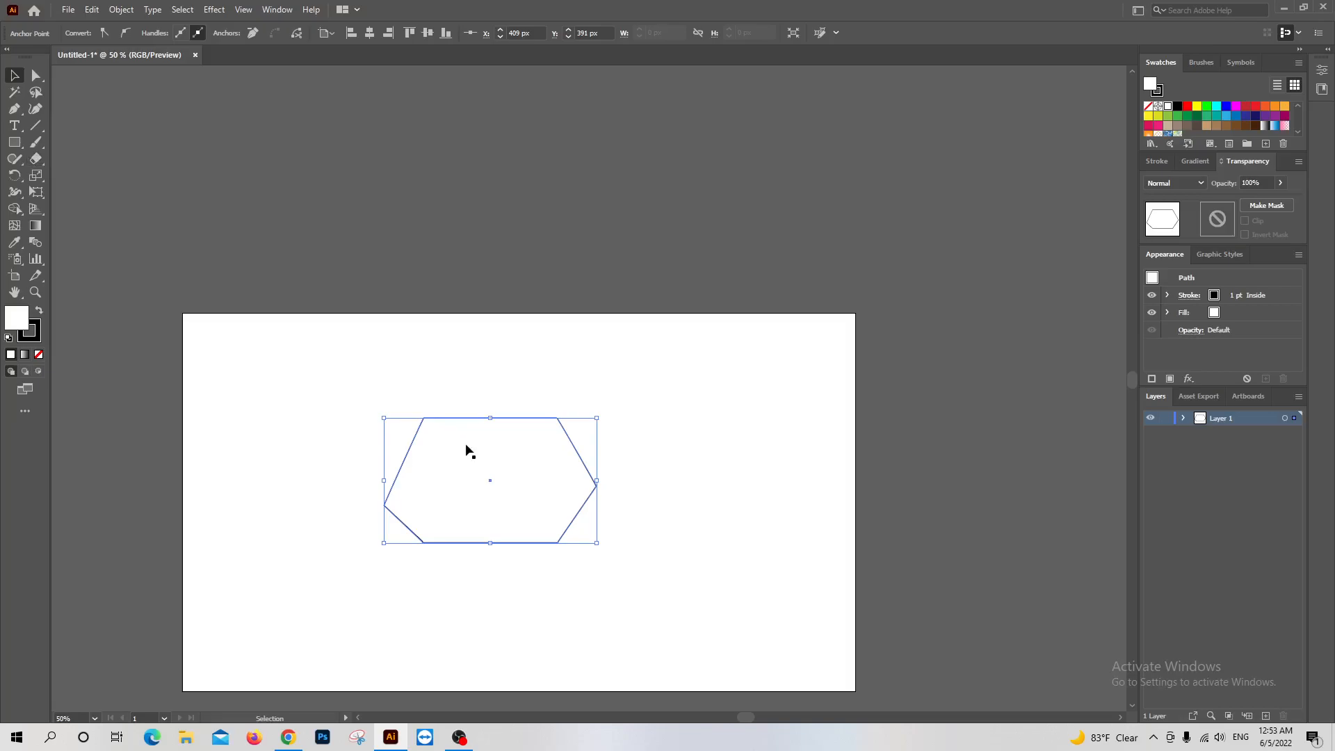
{"action": "key", "text": "a"}
{"action": "key", "text": "v"}
{"action": "left_click_drag", "start_coordinate": [295, 396], "coordinate": [646, 592]}
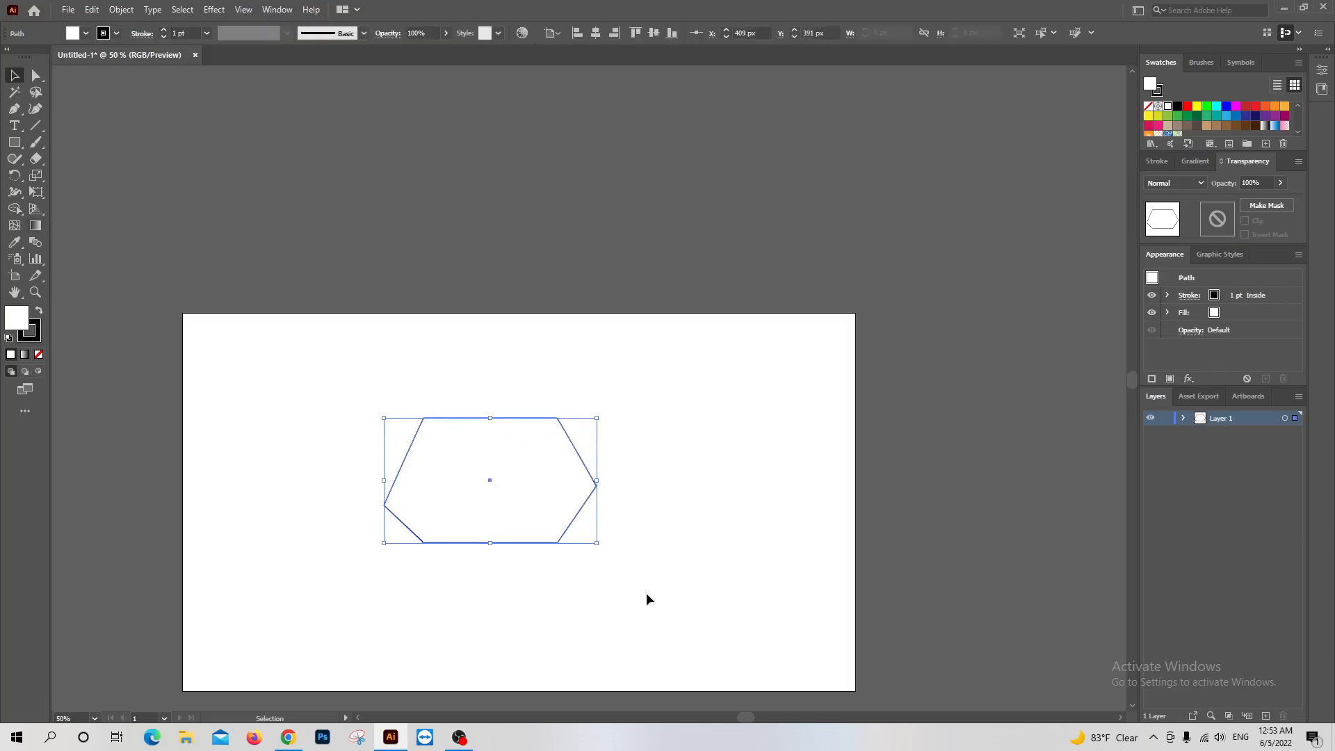
Delete the six-sided shape and draw a rectangle about 518 × 361 px in the middle of the artboard
{"action": "key", "text": "Delete"}
{"action": "key", "text": "ctrl+="}
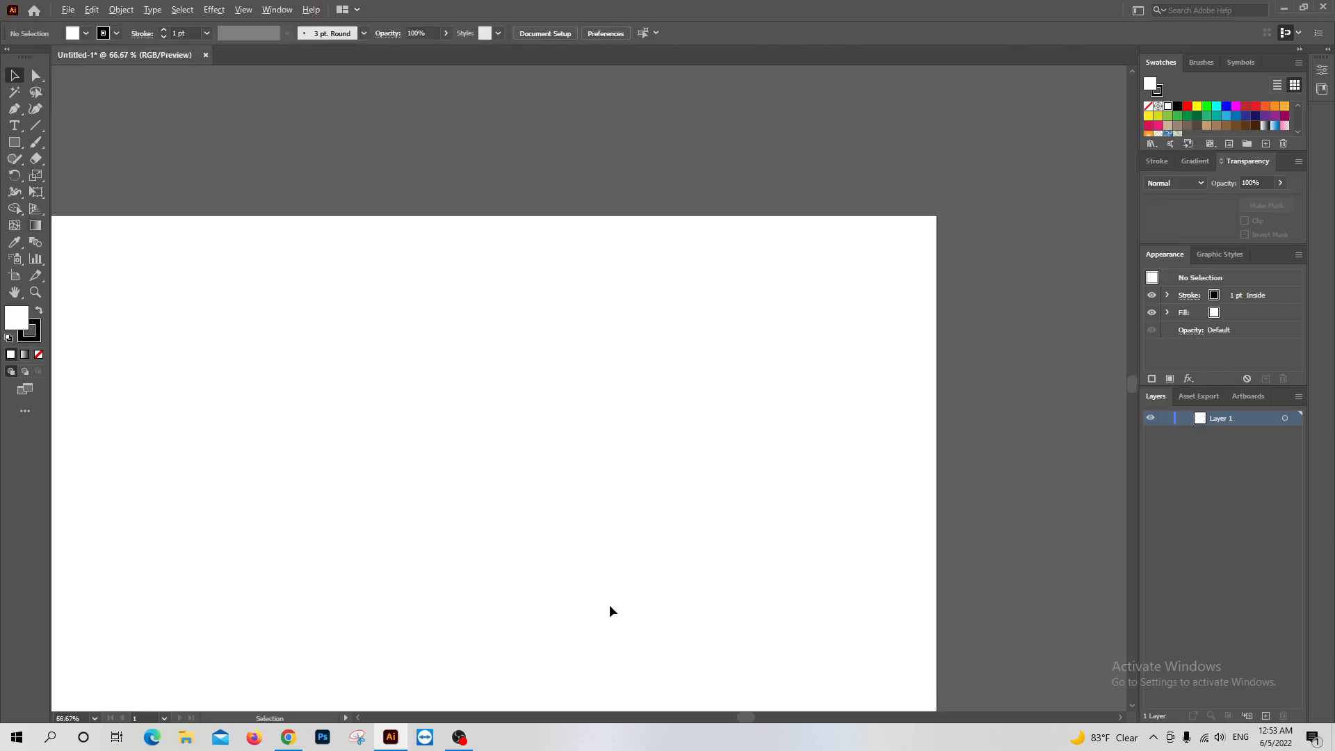
{"action": "scroll", "coordinate": [125, 513], "scroll_direction": "down", "scroll_amount": 1}
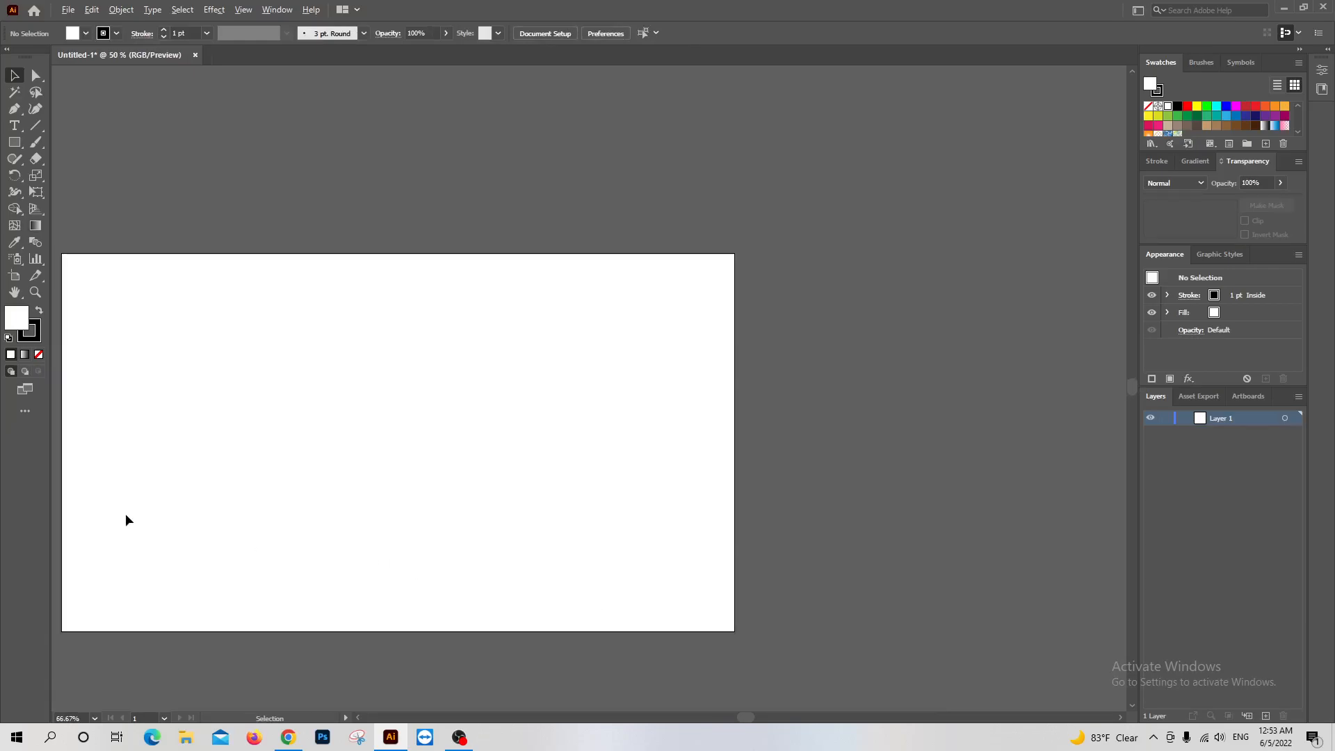
{"action": "scroll", "coordinate": [59, 513], "scroll_direction": "up", "scroll_amount": 2}
{"action": "scroll", "coordinate": [70, 510], "scroll_direction": "up", "scroll_amount": 1}
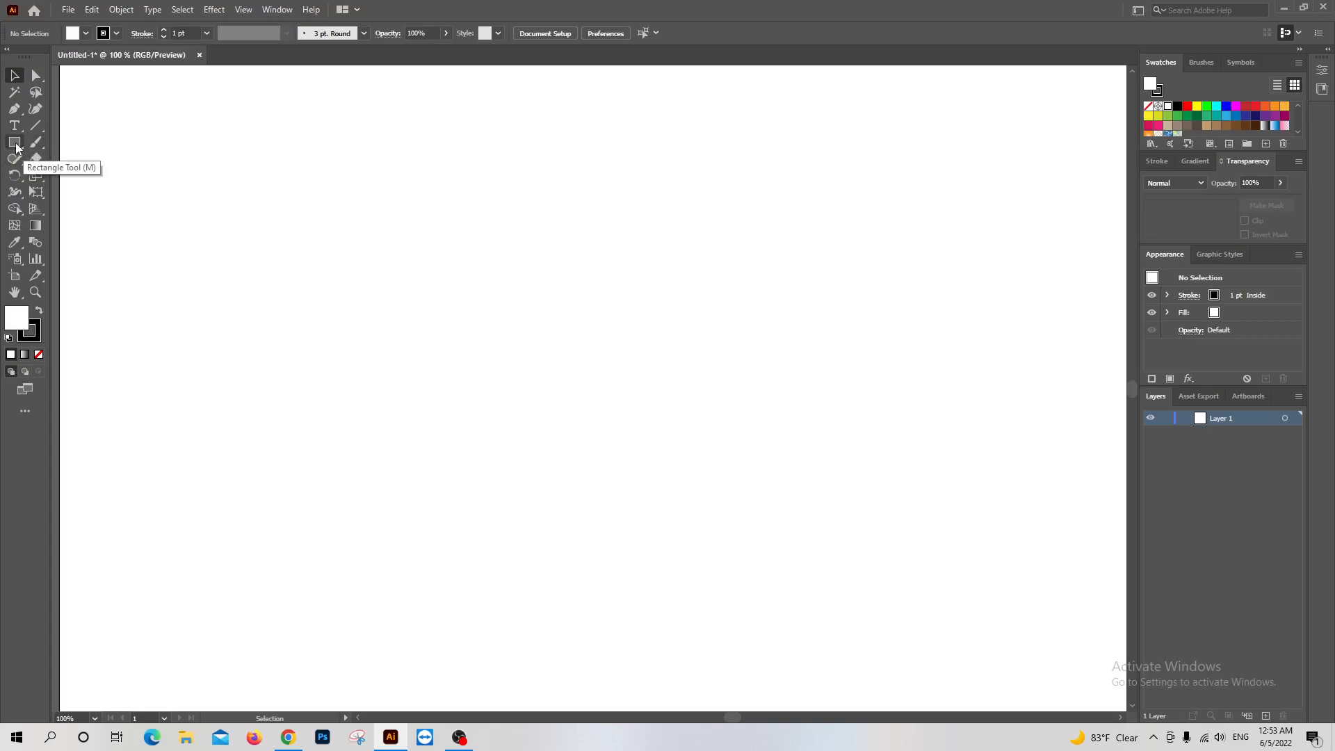
{"action": "left_click", "coordinate": [15, 144]}
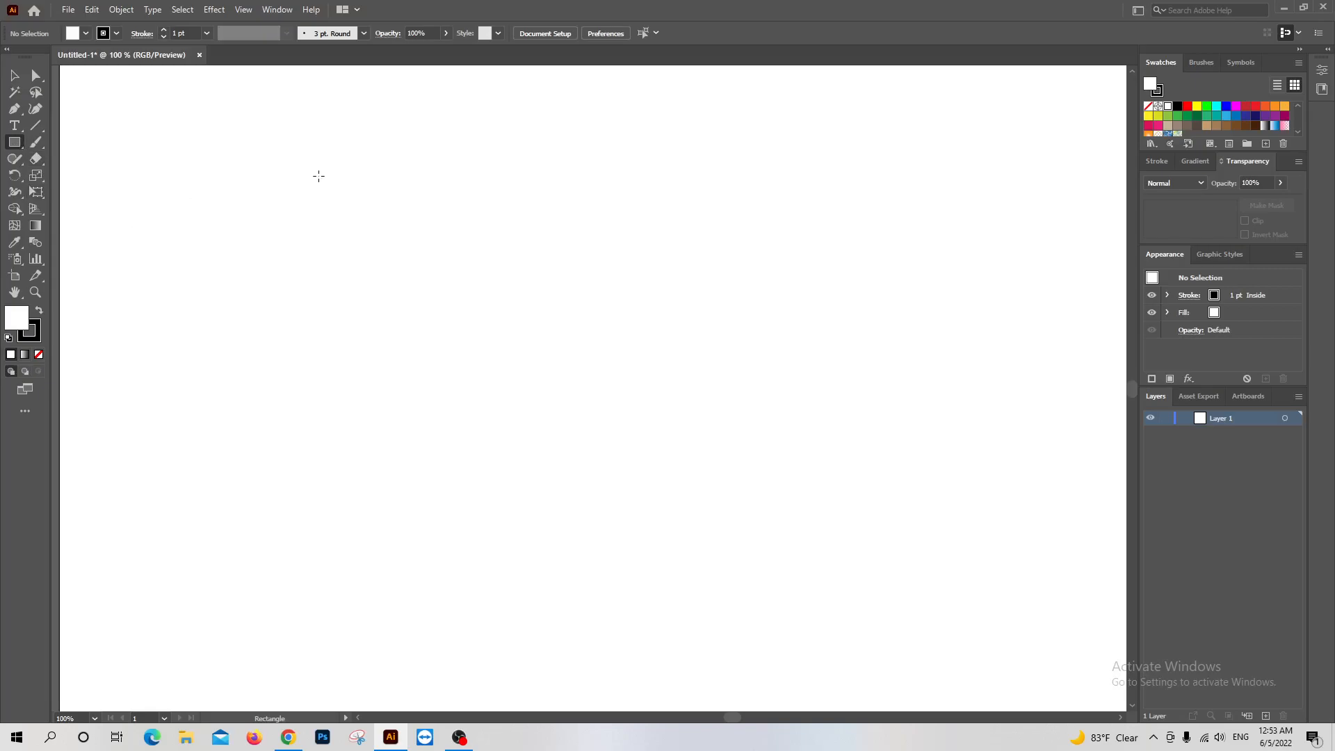
{"action": "left_click_drag", "start_coordinate": [362, 182], "coordinate": [872, 538]}
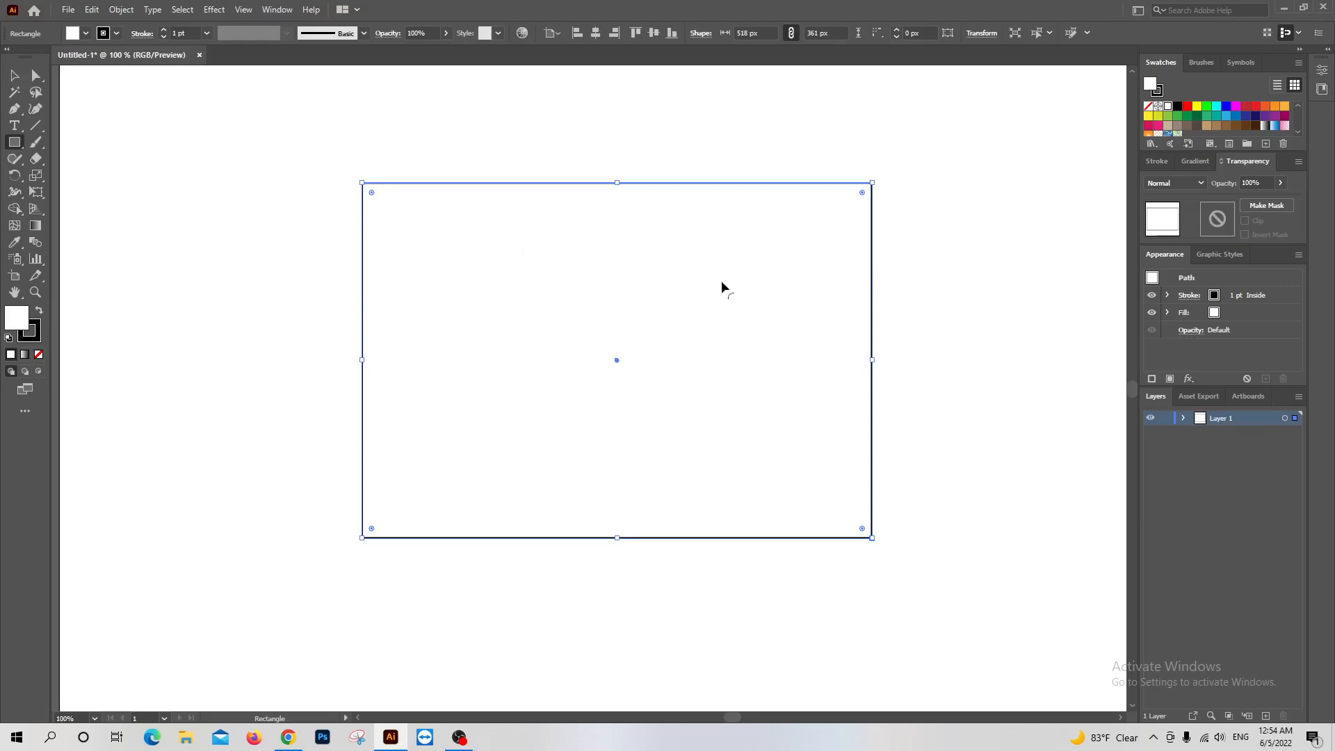
Draw a rounded rectangle about 251 × 289 px with a 12 px corner radius to the left of the large rectangle and deselect it
{"action": "left_click", "coordinate": [15, 148]}
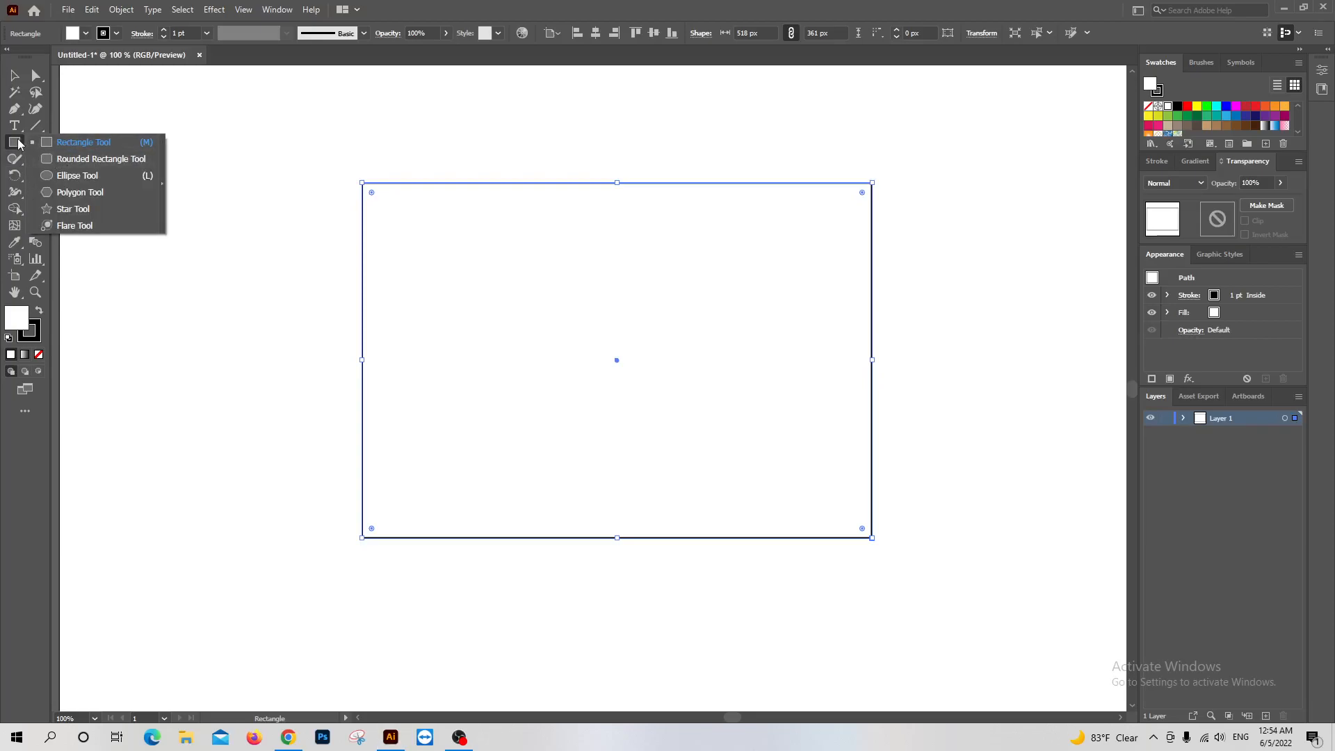
{"action": "left_click", "coordinate": [91, 161]}
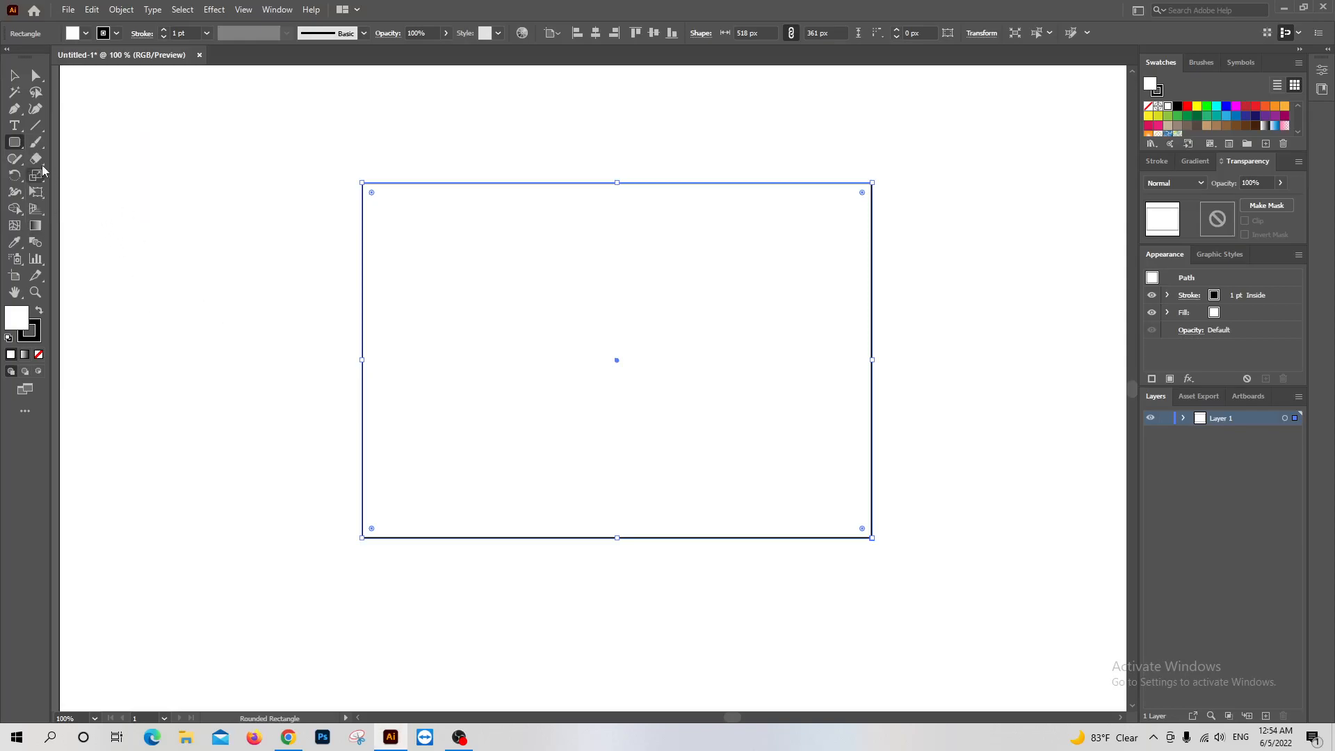
{"action": "left_click", "coordinate": [129, 214]}
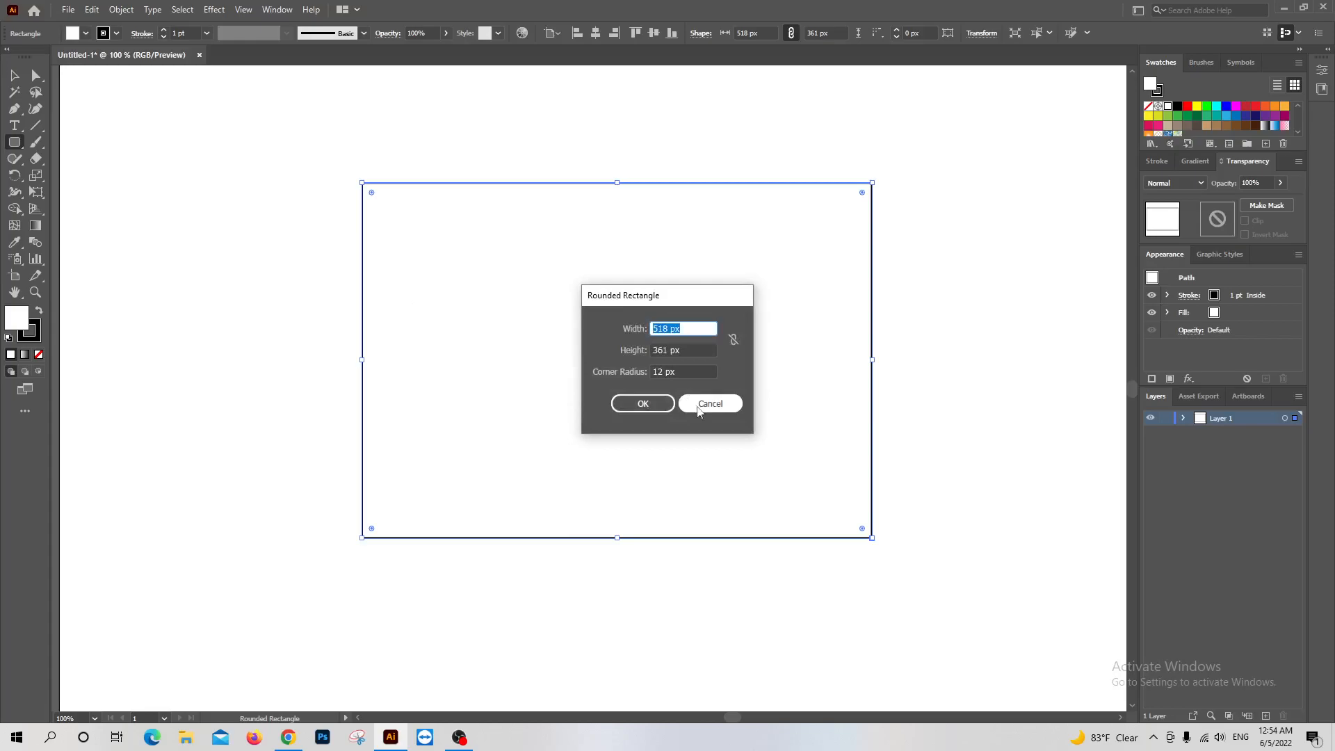
{"action": "left_click", "coordinate": [707, 405]}
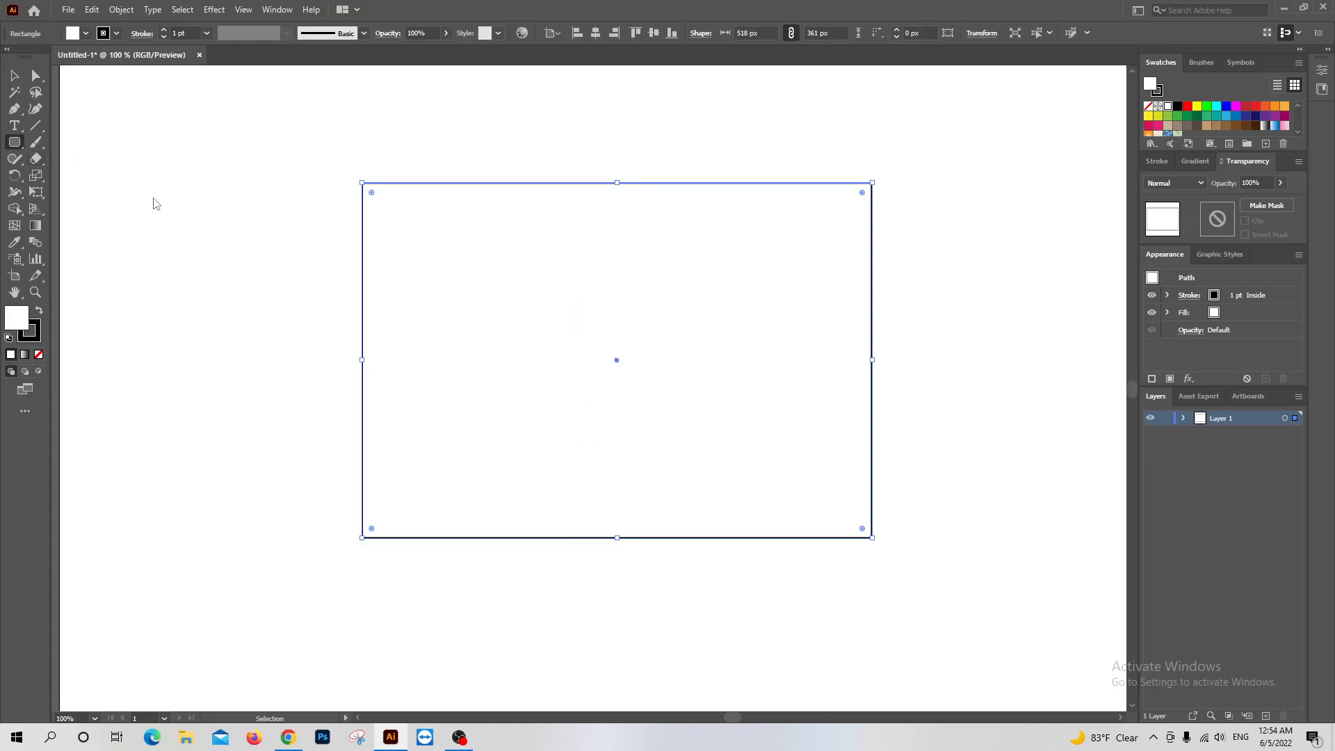
{"action": "left_click", "coordinate": [153, 199], "text": "ctrl"}
{"action": "left_click_drag", "start_coordinate": [94, 186], "coordinate": [342, 473]}
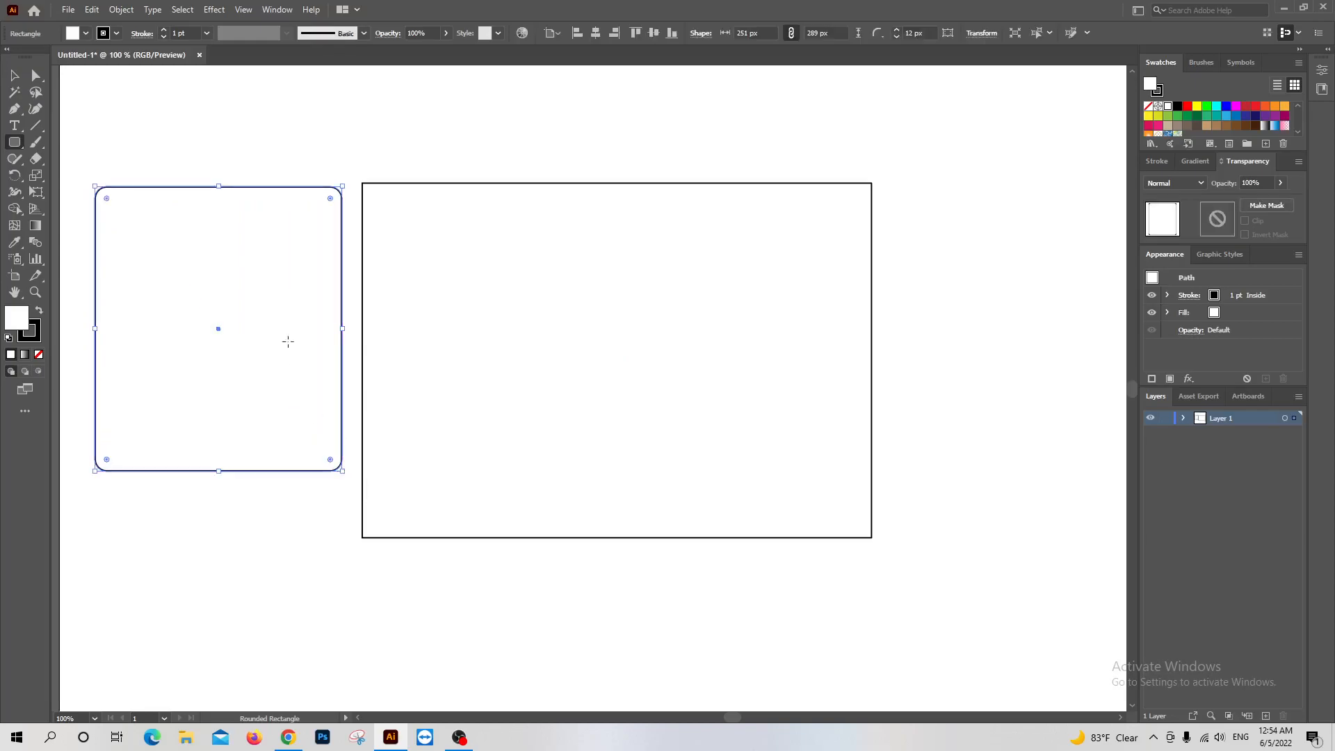
{"action": "left_click", "coordinate": [303, 163], "text": "ctrl"}
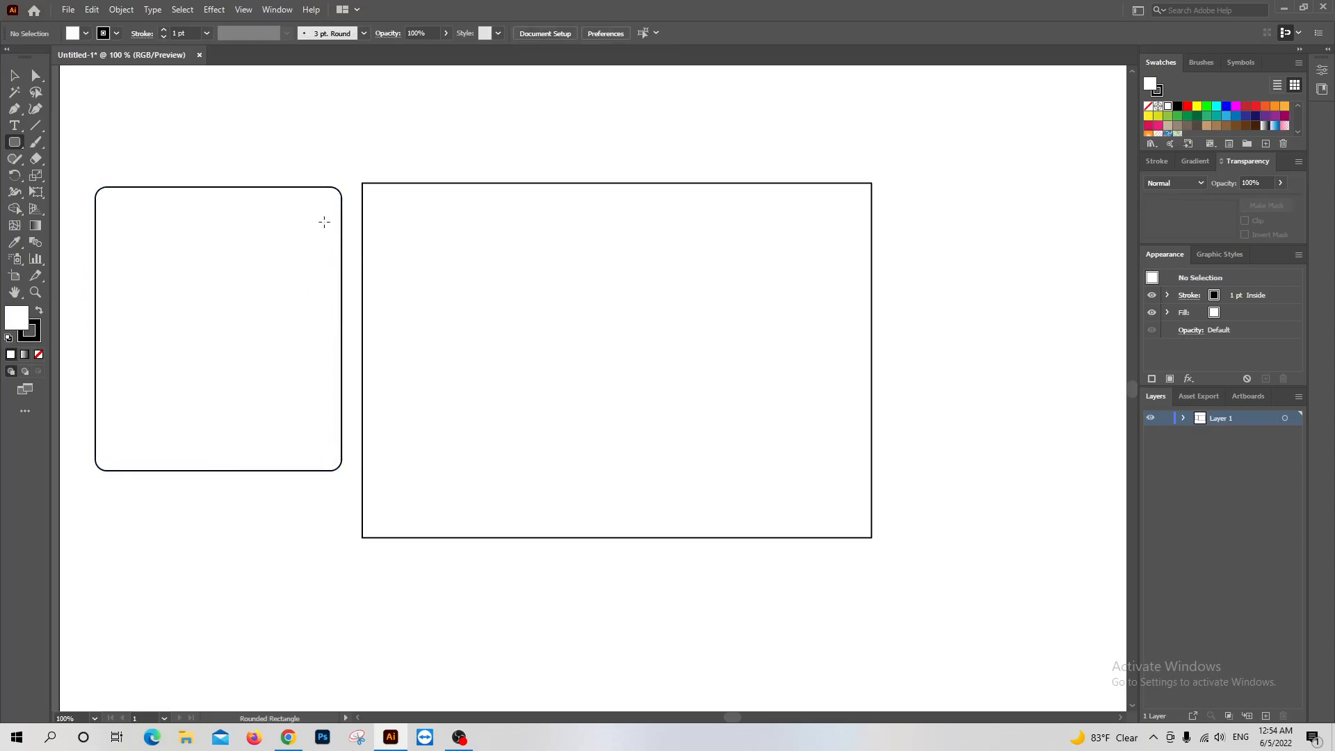
Draw a circle about 250 px in diameter inside the large rectangle with the Ellipse tool
{"action": "left_click_drag", "start_coordinate": [14, 142], "coordinate": [59, 153]}
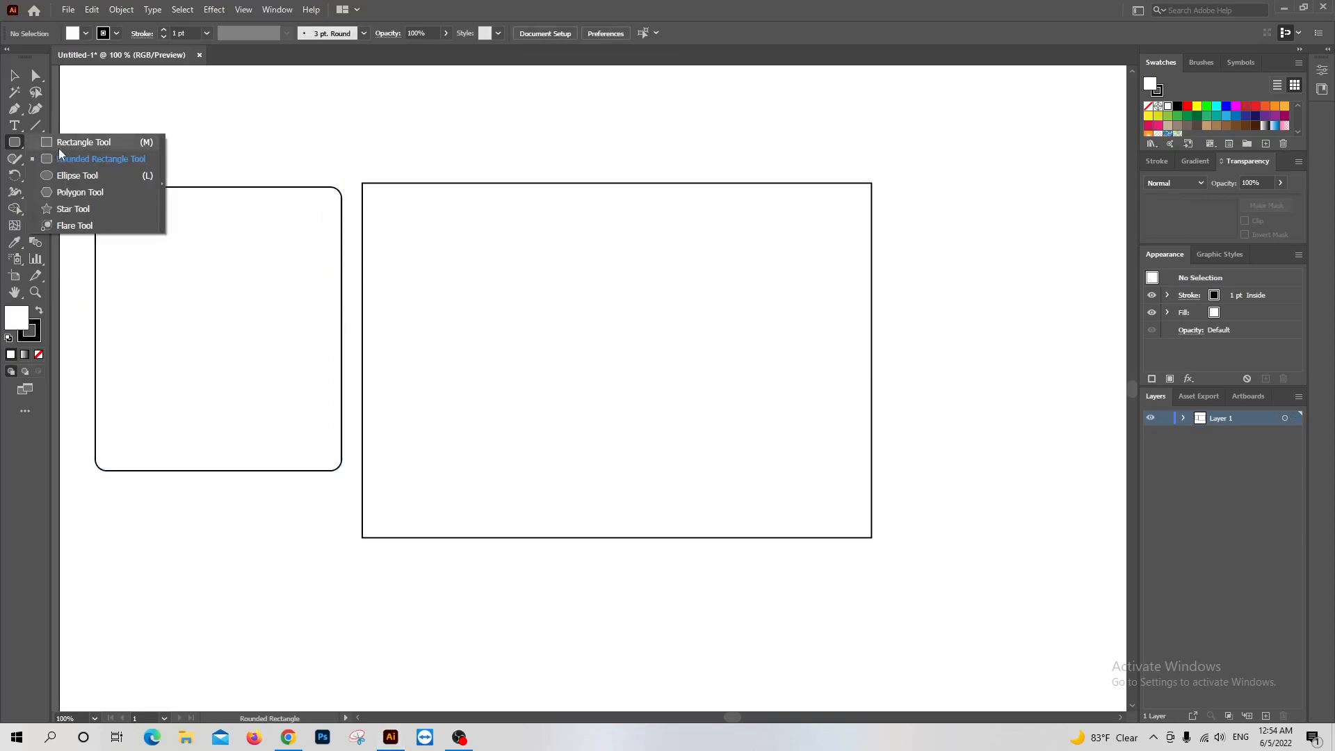
{"action": "left_click", "coordinate": [84, 175]}
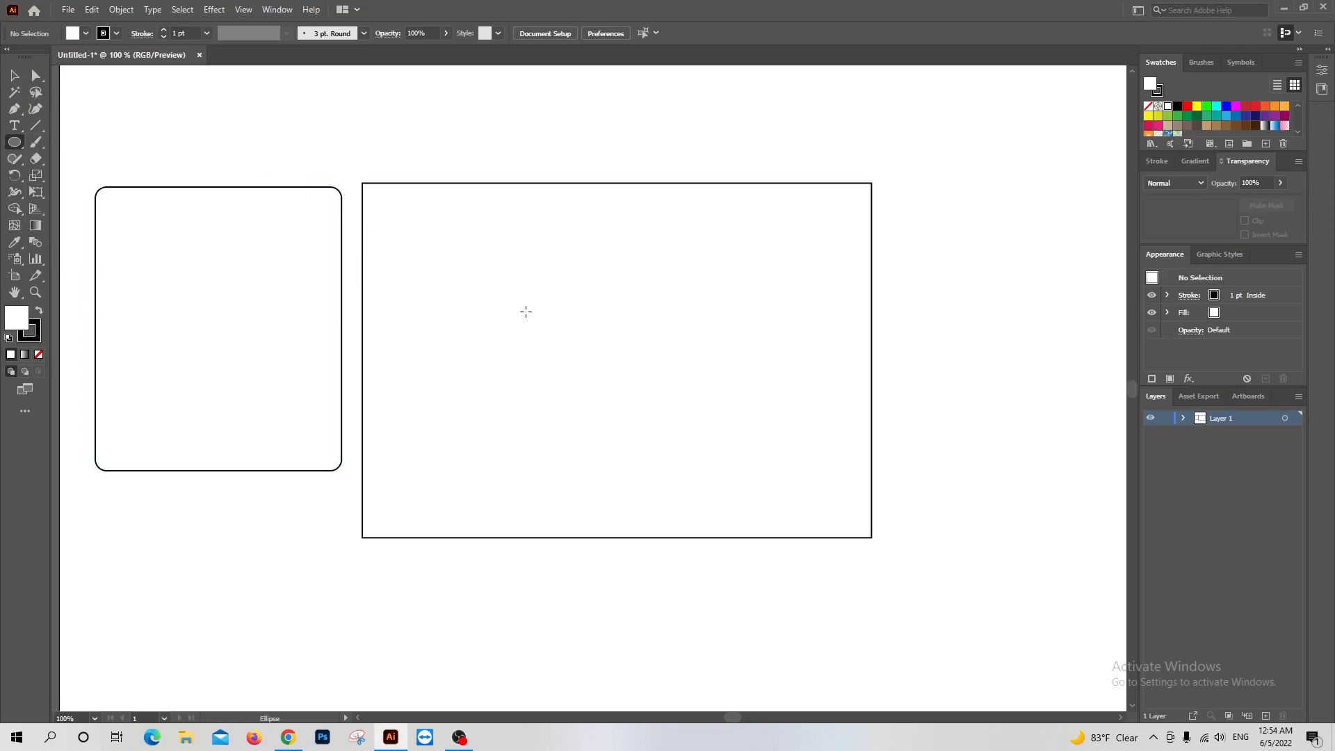
{"action": "left_click_drag", "start_coordinate": [549, 327], "coordinate": [672, 450]}
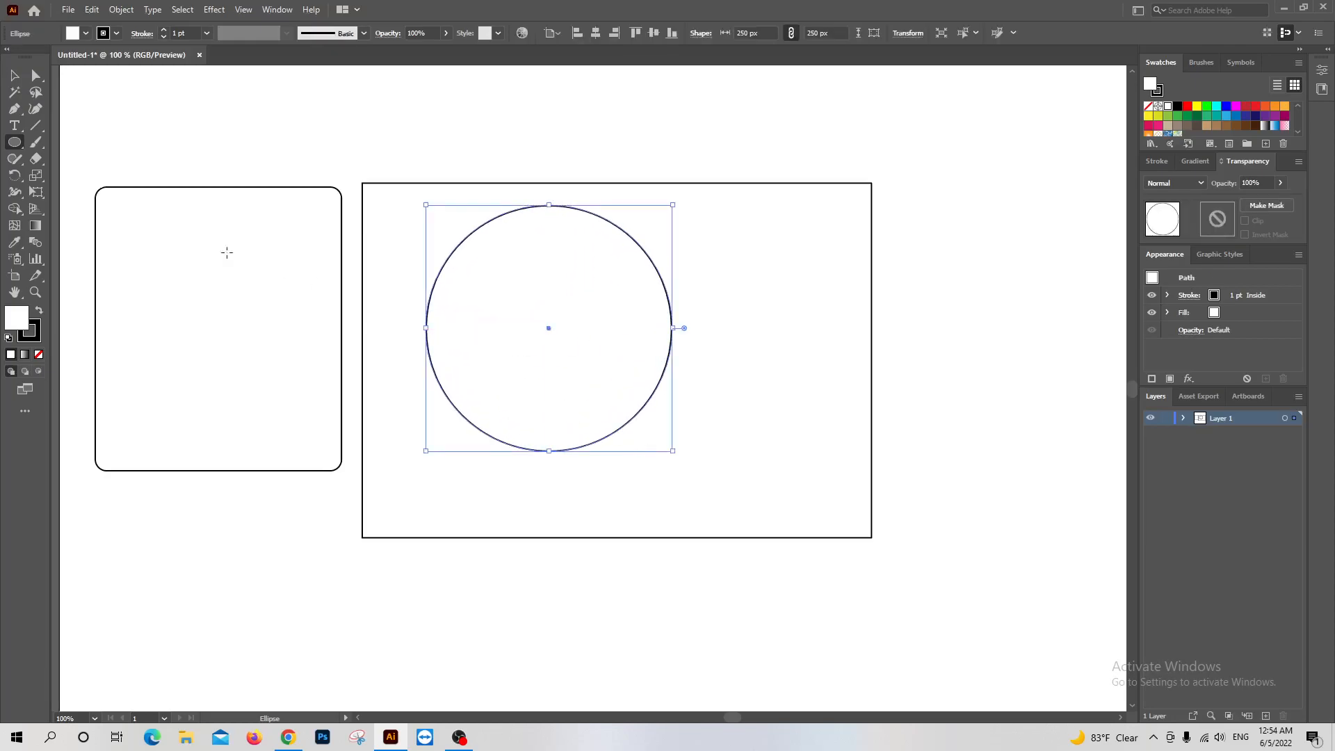
Draw a hexagon about 174 × 151 px inside the rounded rectangle with the Polygon tool
{"action": "left_click", "coordinate": [14, 142]}
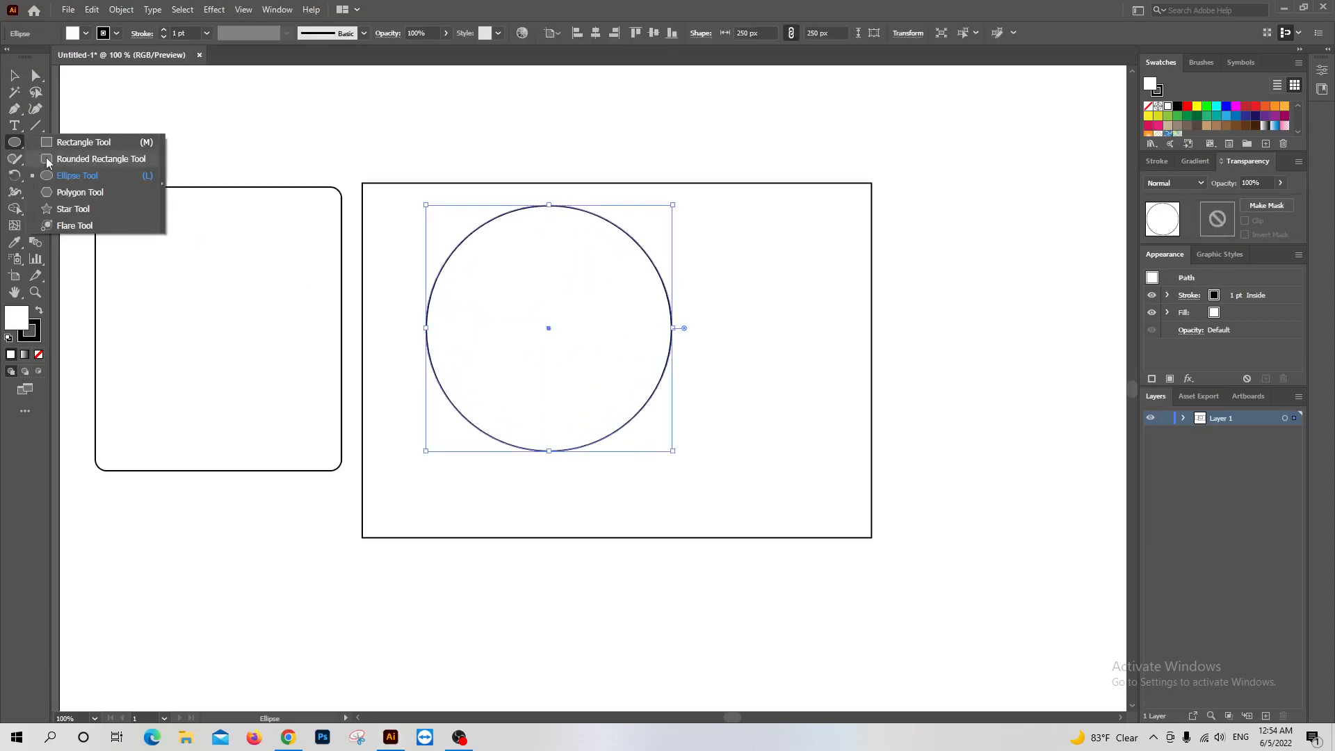
{"action": "left_click", "coordinate": [97, 195]}
{"action": "left_click_drag", "start_coordinate": [194, 302], "coordinate": [255, 373]}
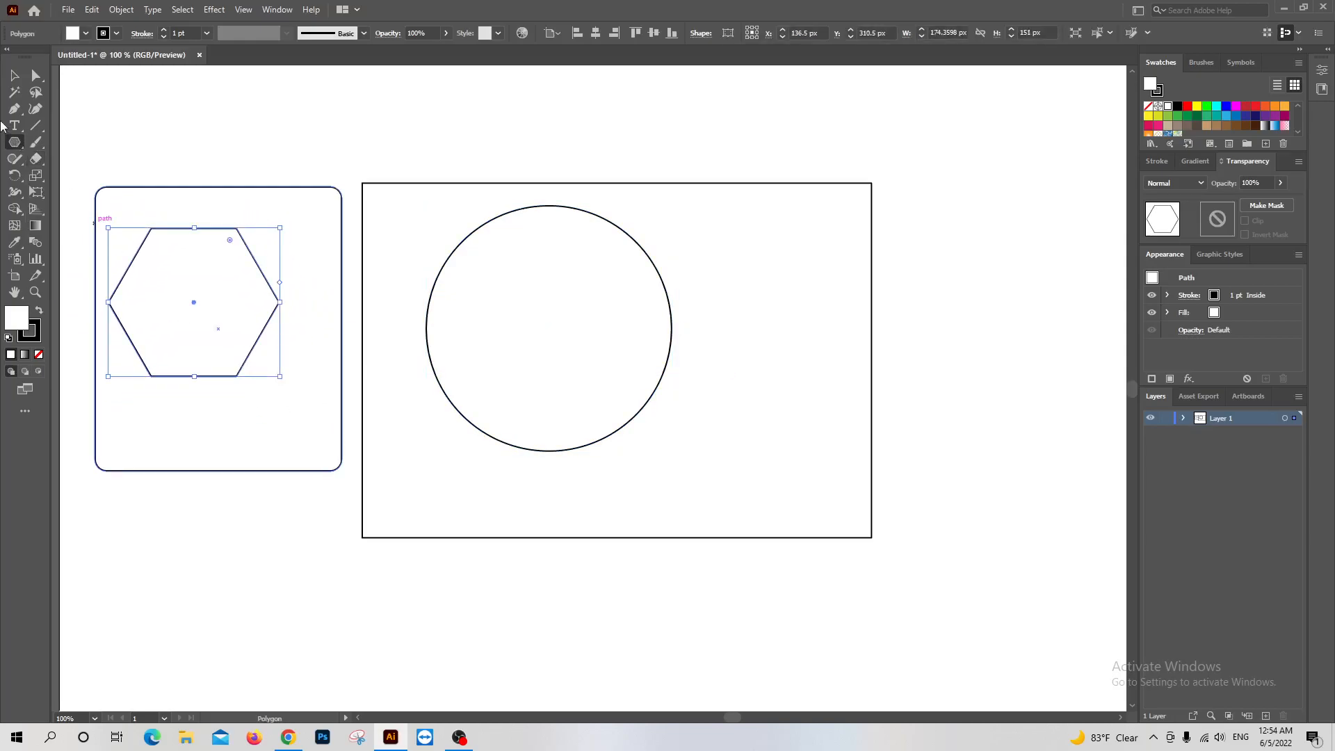
Draw a five-pointed star about 314 × 299 px overlapping the right edge of the large rectangle
{"action": "left_click", "coordinate": [14, 142]}
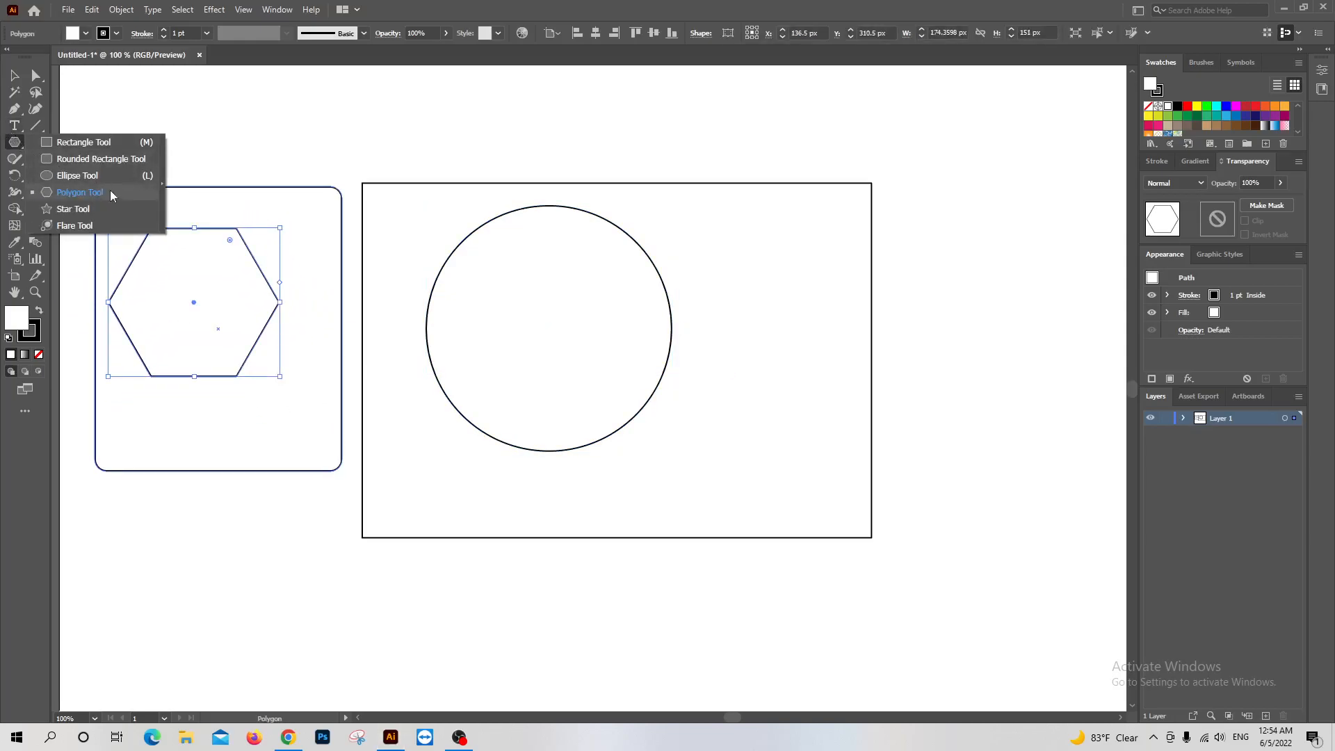
{"action": "left_click", "coordinate": [89, 210]}
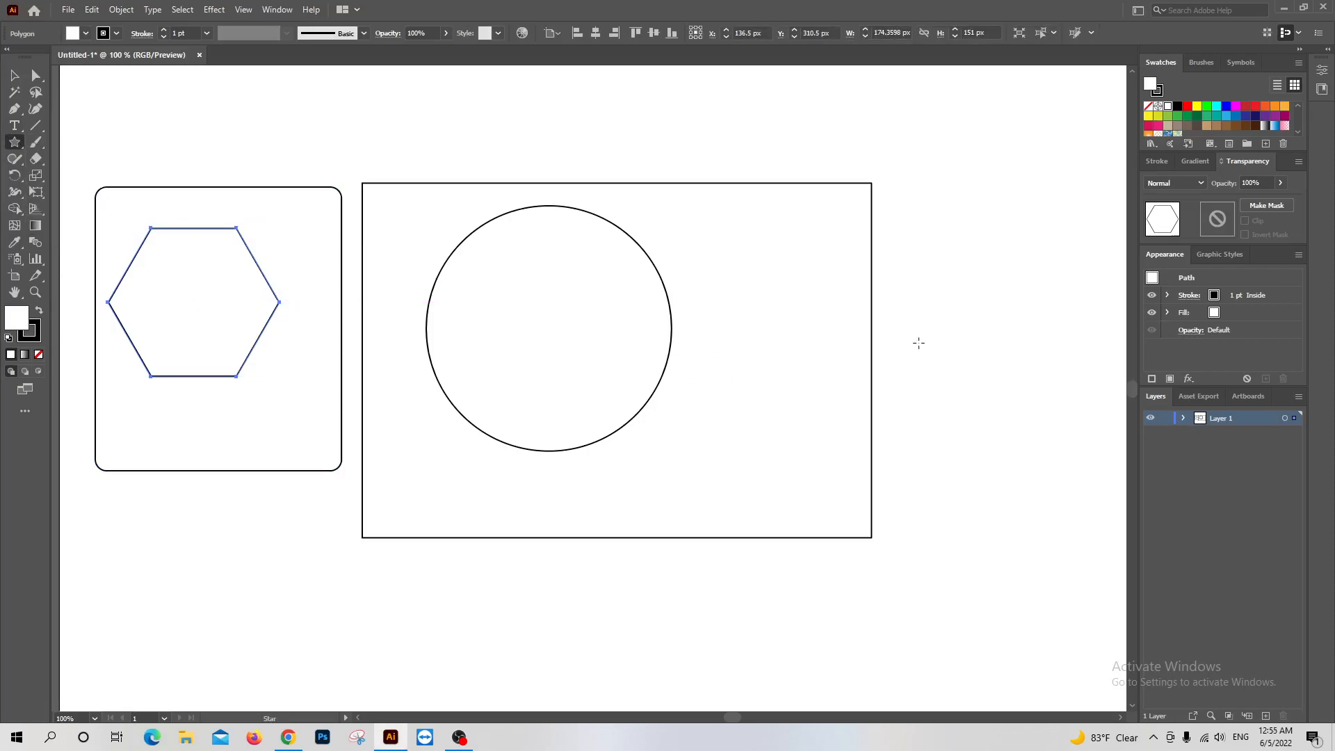
{"action": "left_click_drag", "start_coordinate": [950, 334], "coordinate": [1051, 461]}
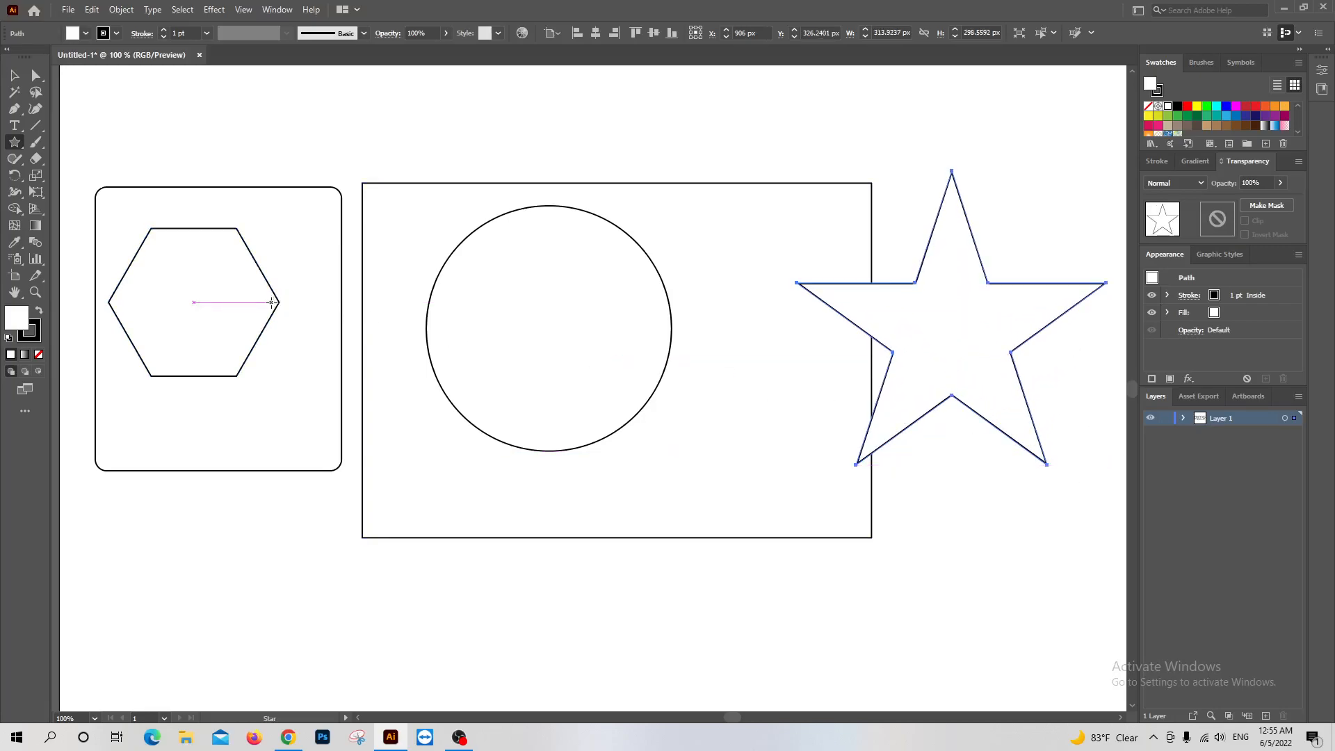
Draw a flare about 595 px across over the circle and large rectangle with the Flare tool, and undo it
{"action": "left_click", "coordinate": [16, 143]}
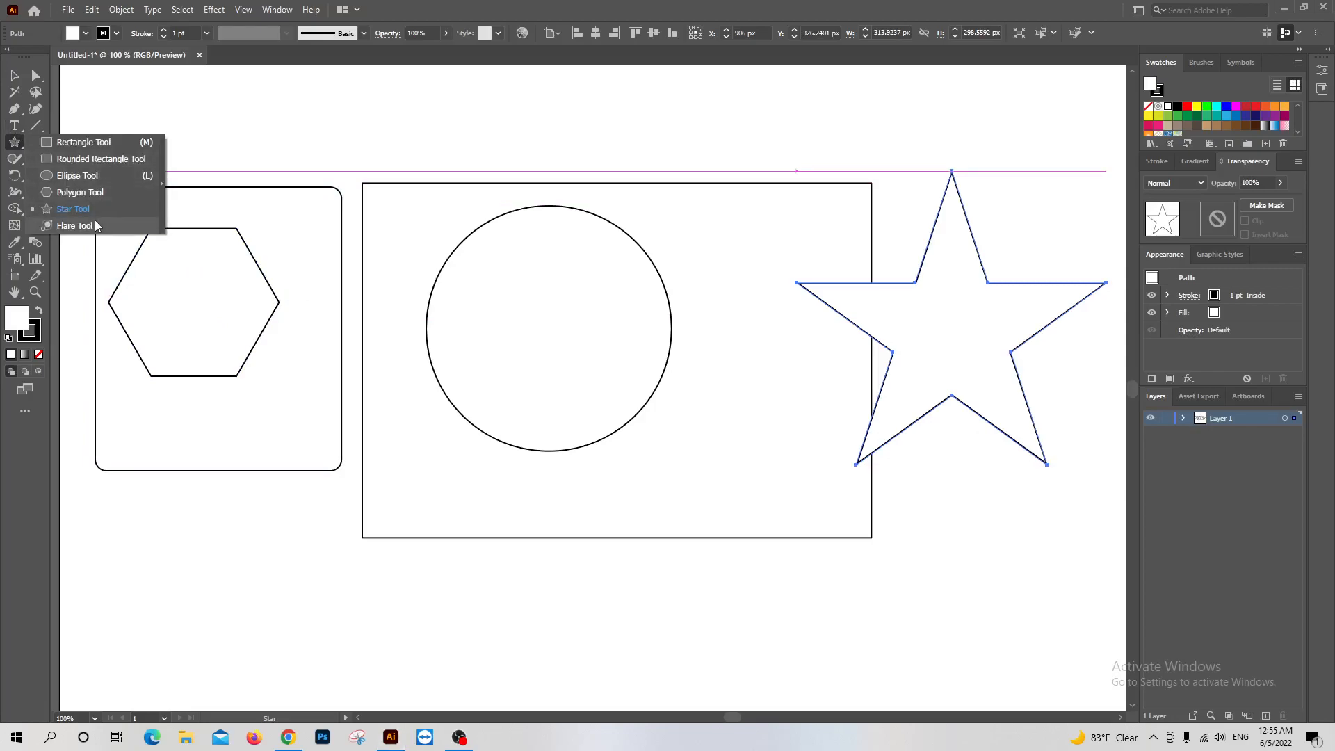
{"action": "left_click", "coordinate": [97, 226]}
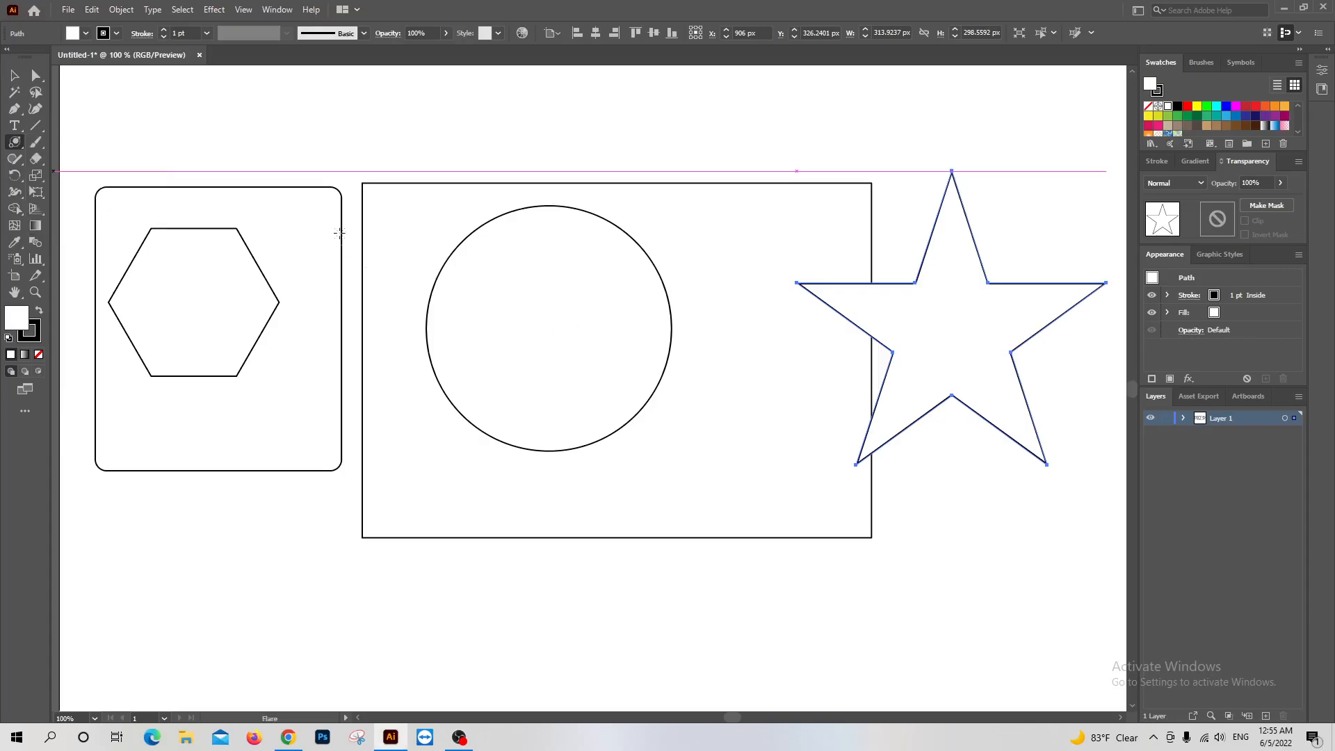
{"action": "left_click", "coordinate": [580, 405]}
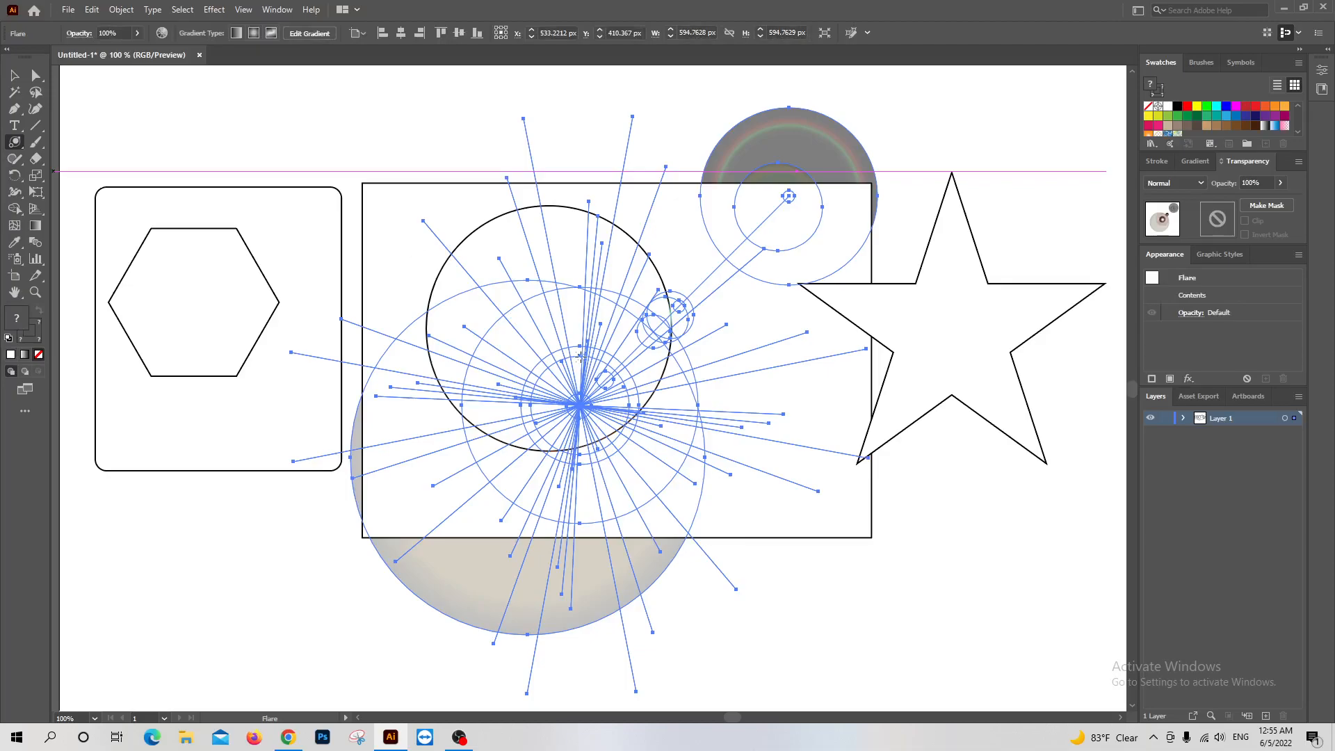
{"action": "key", "text": "ctrl"}
{"action": "key", "text": "ctrl+z"}
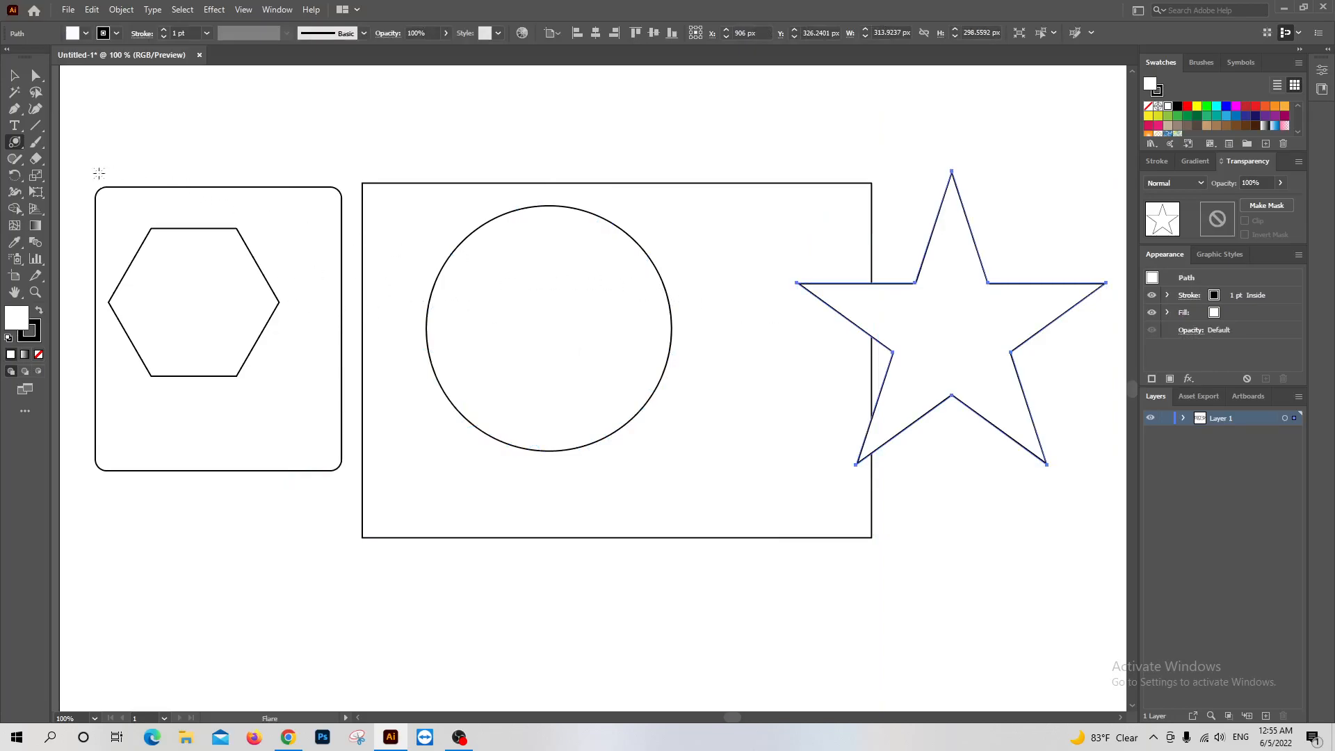
Return to the Rectangle tool, select the circle with the Selection tool and set its fill colour to #A8B21B
{"action": "left_click_drag", "start_coordinate": [14, 142], "coordinate": [63, 143]}
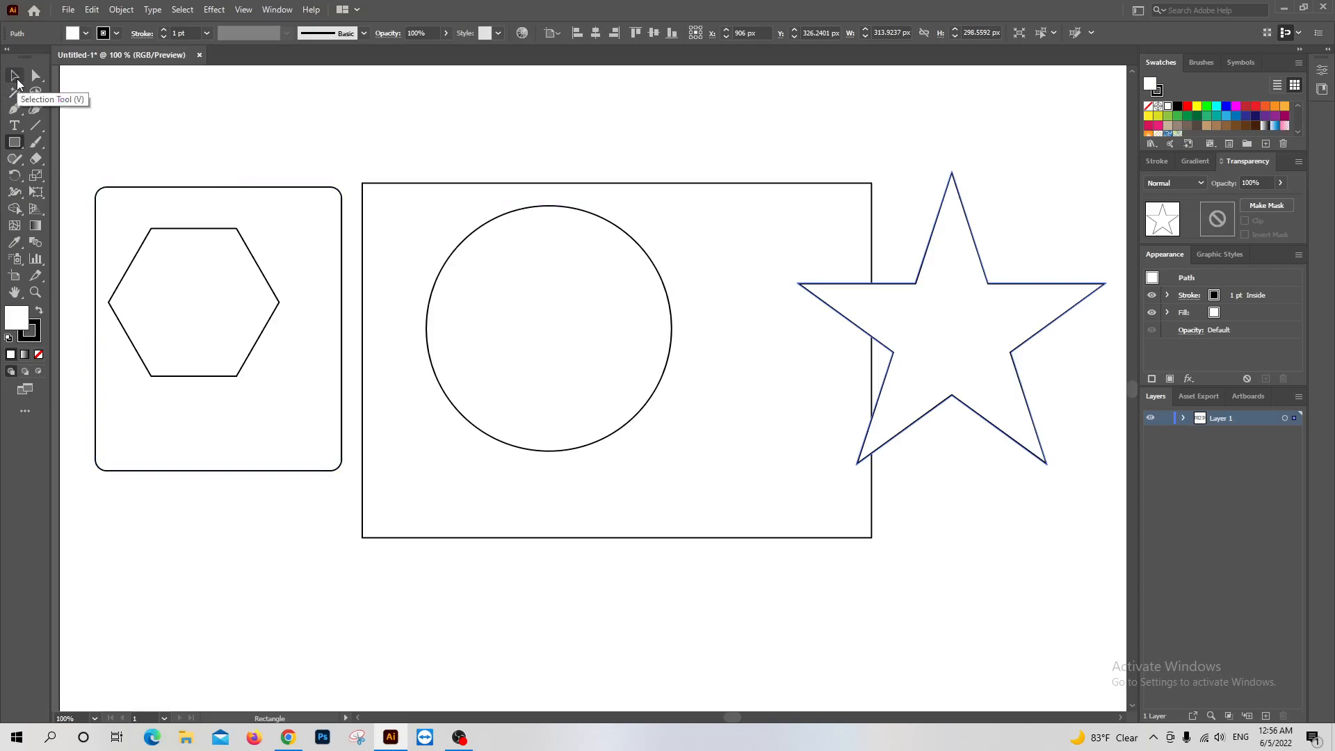
{"action": "left_click", "coordinate": [16, 76]}
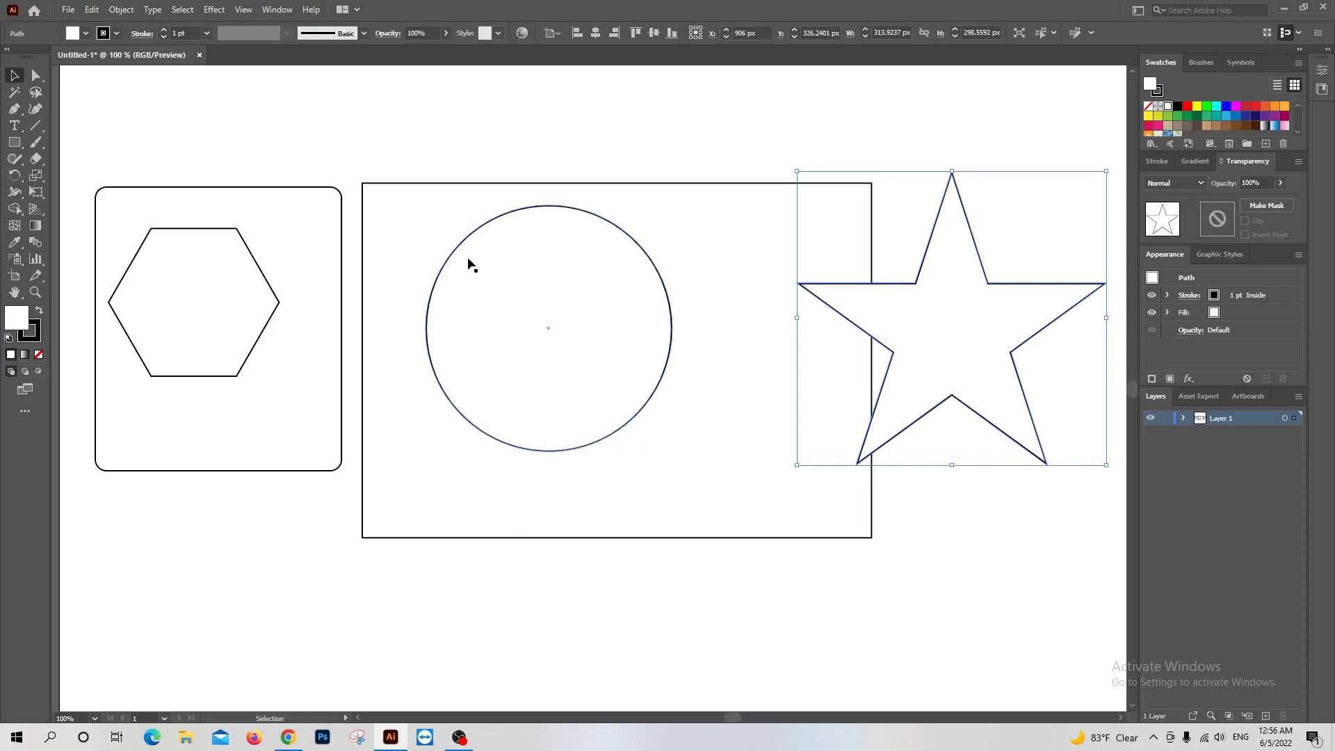
{"action": "left_click", "coordinate": [493, 231]}
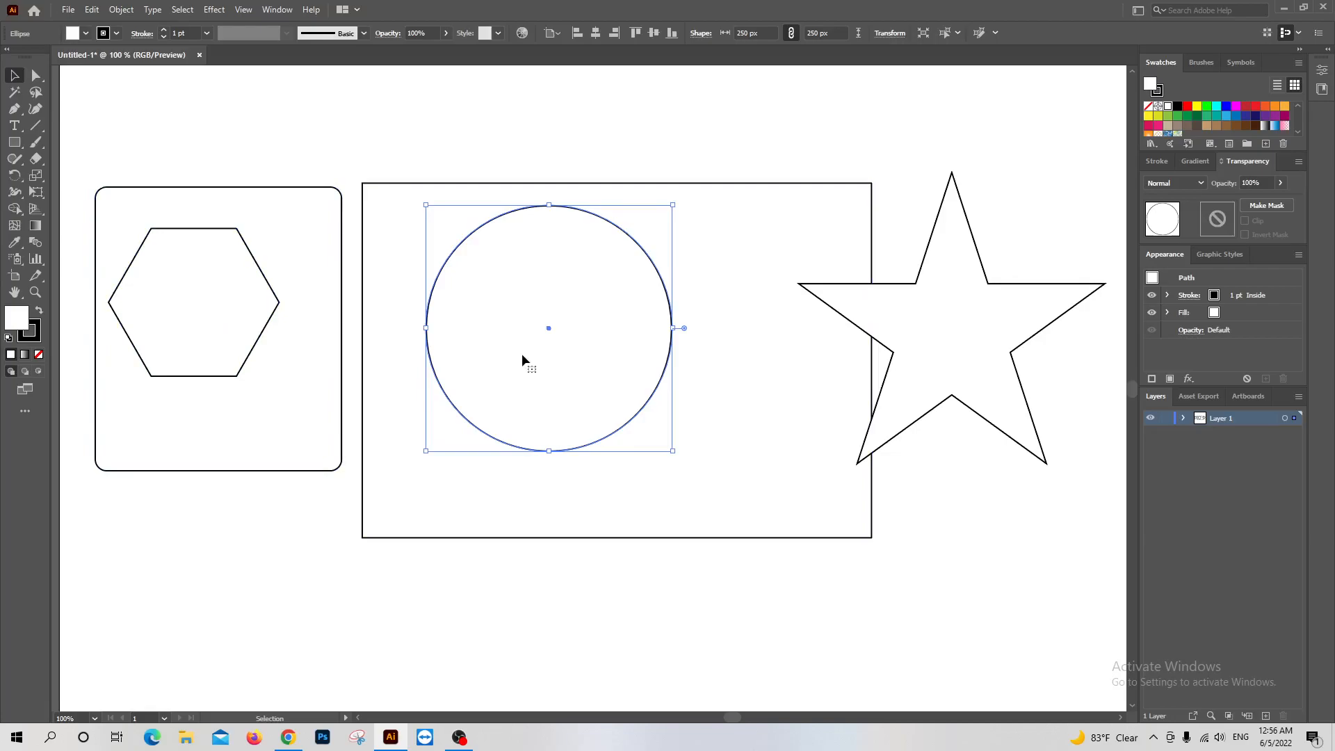
{"action": "double_click", "coordinate": [15, 322]}
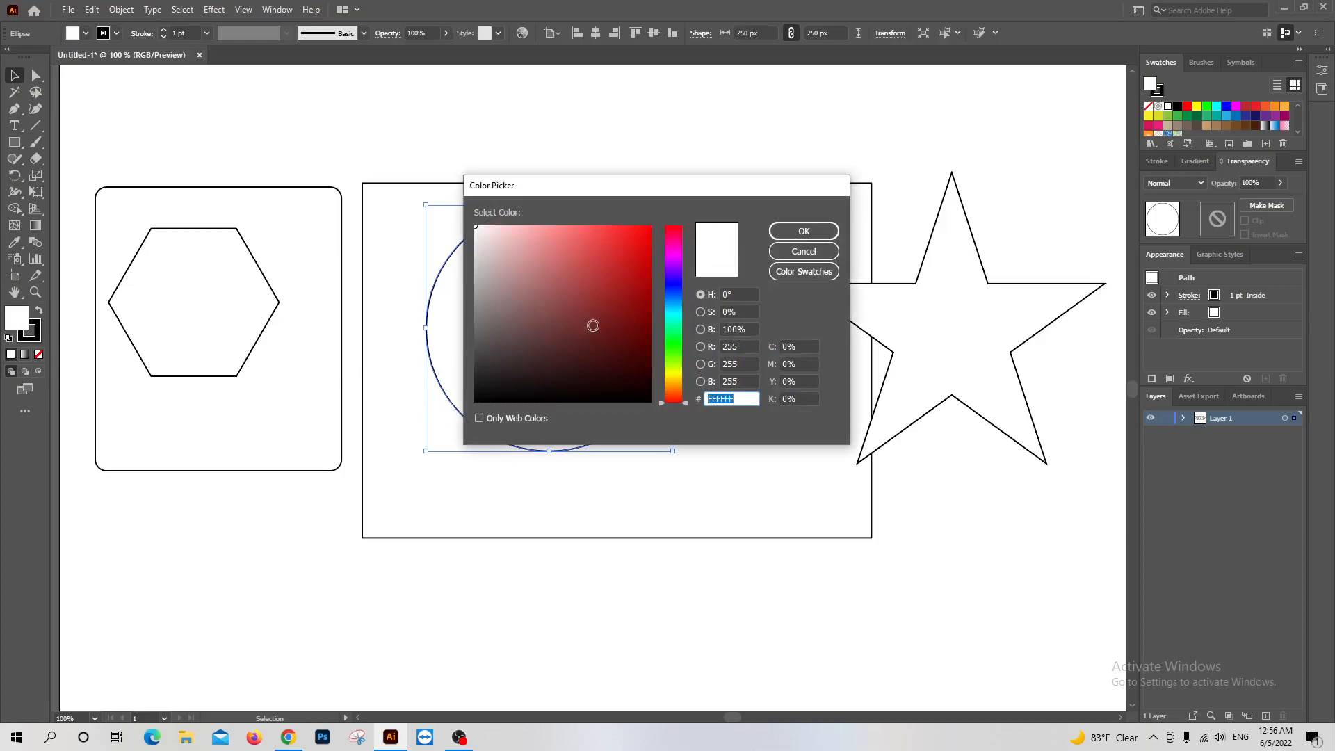
{"action": "left_click_drag", "start_coordinate": [673, 401], "coordinate": [691, 370]}
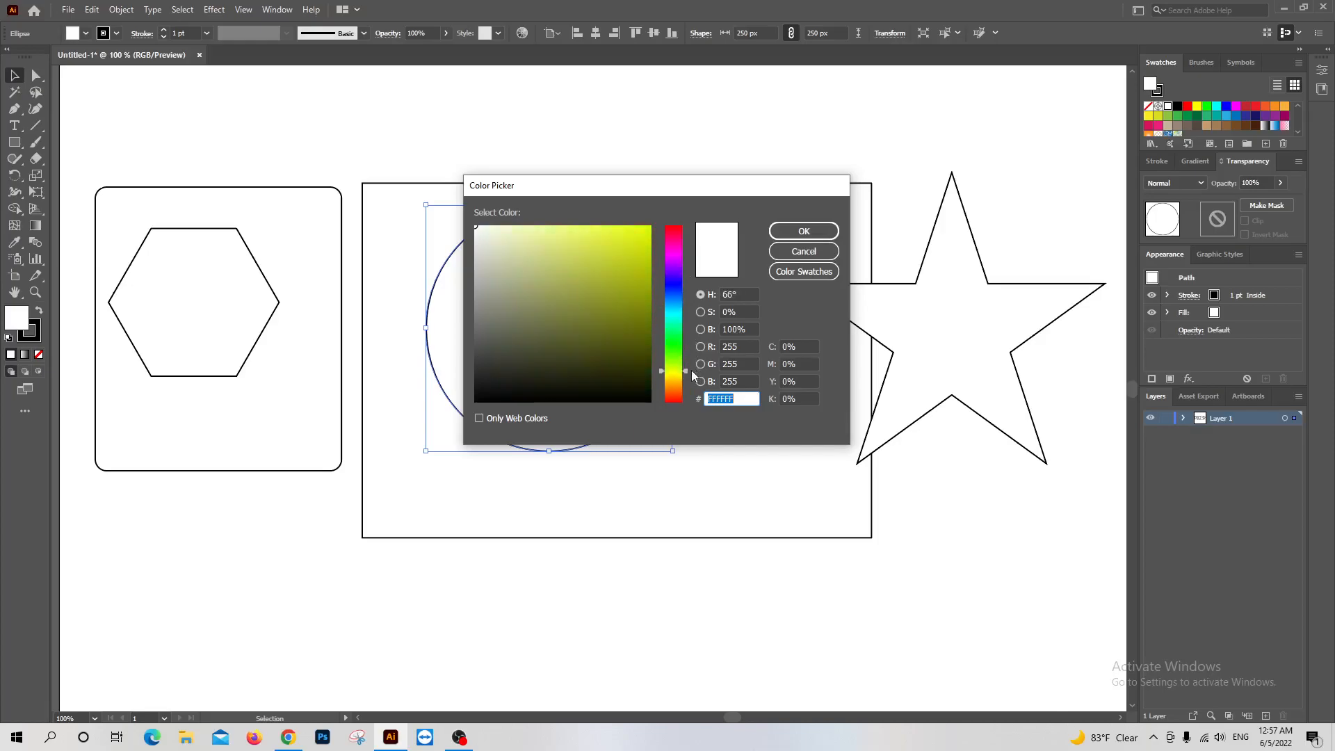
{"action": "left_click", "coordinate": [624, 278]}
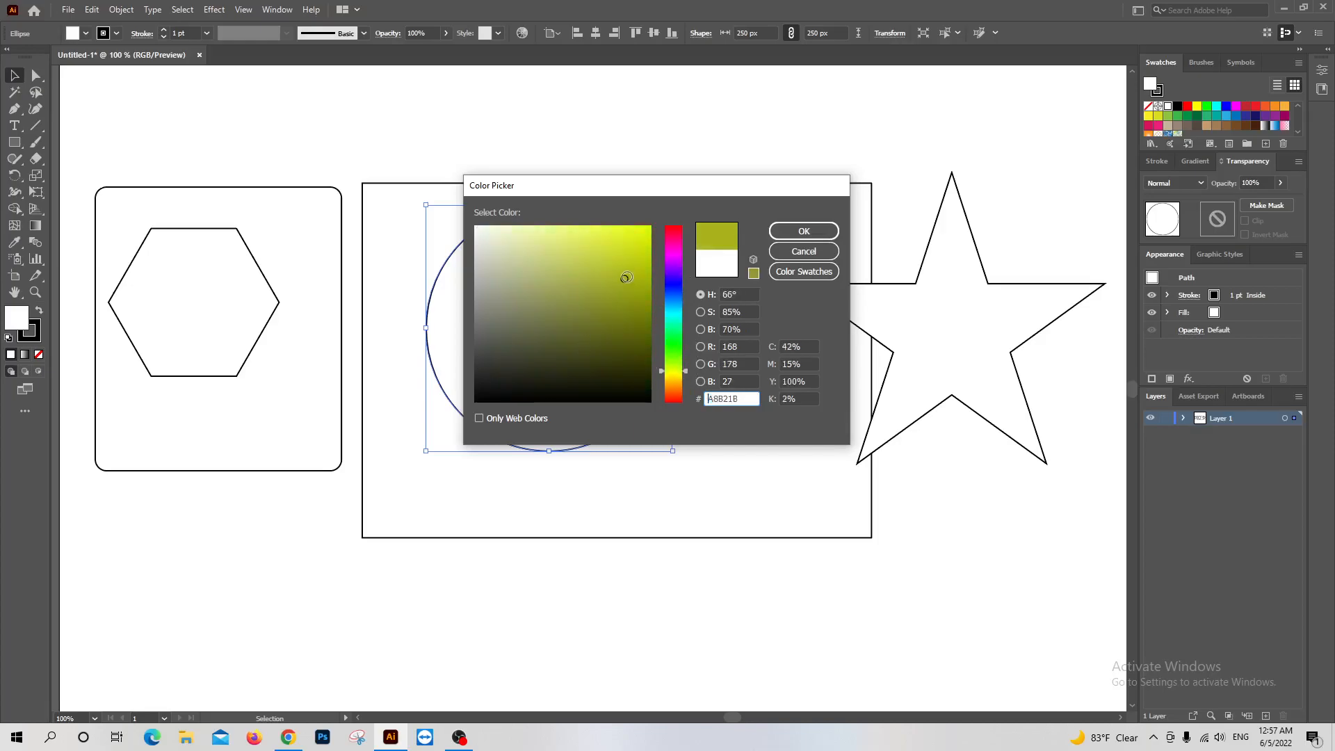
{"action": "left_click", "coordinate": [800, 233]}
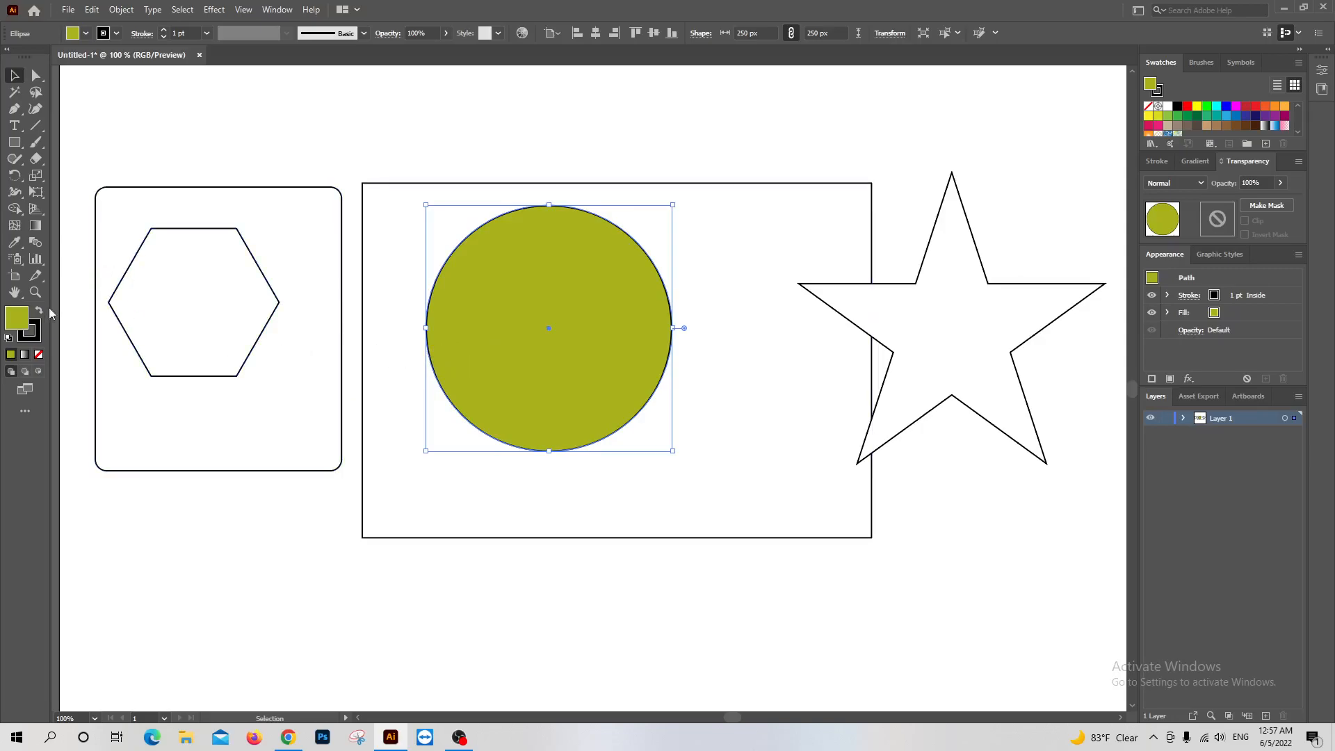
Try several swatches on the circle's fill, including green, magenta and orange, ending with light blue
{"action": "left_click", "coordinate": [87, 36]}
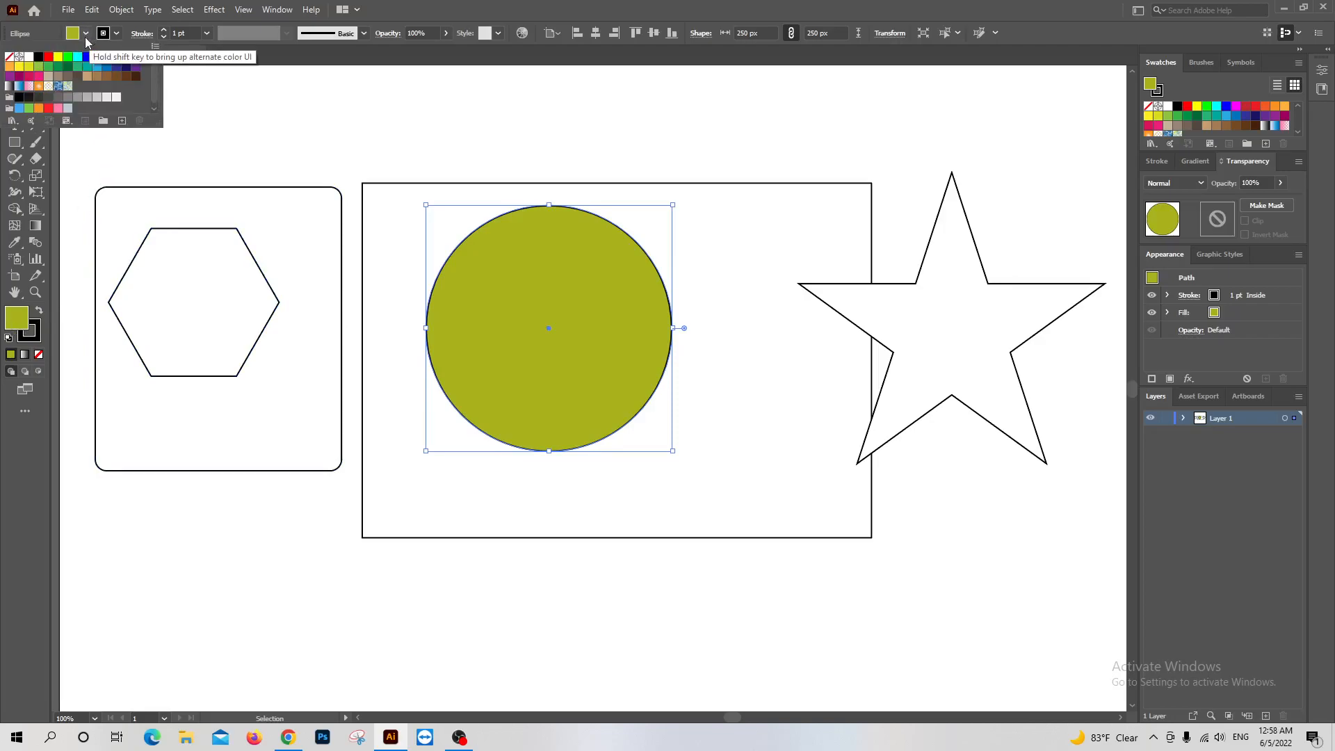
{"action": "left_click", "coordinate": [1167, 65]}
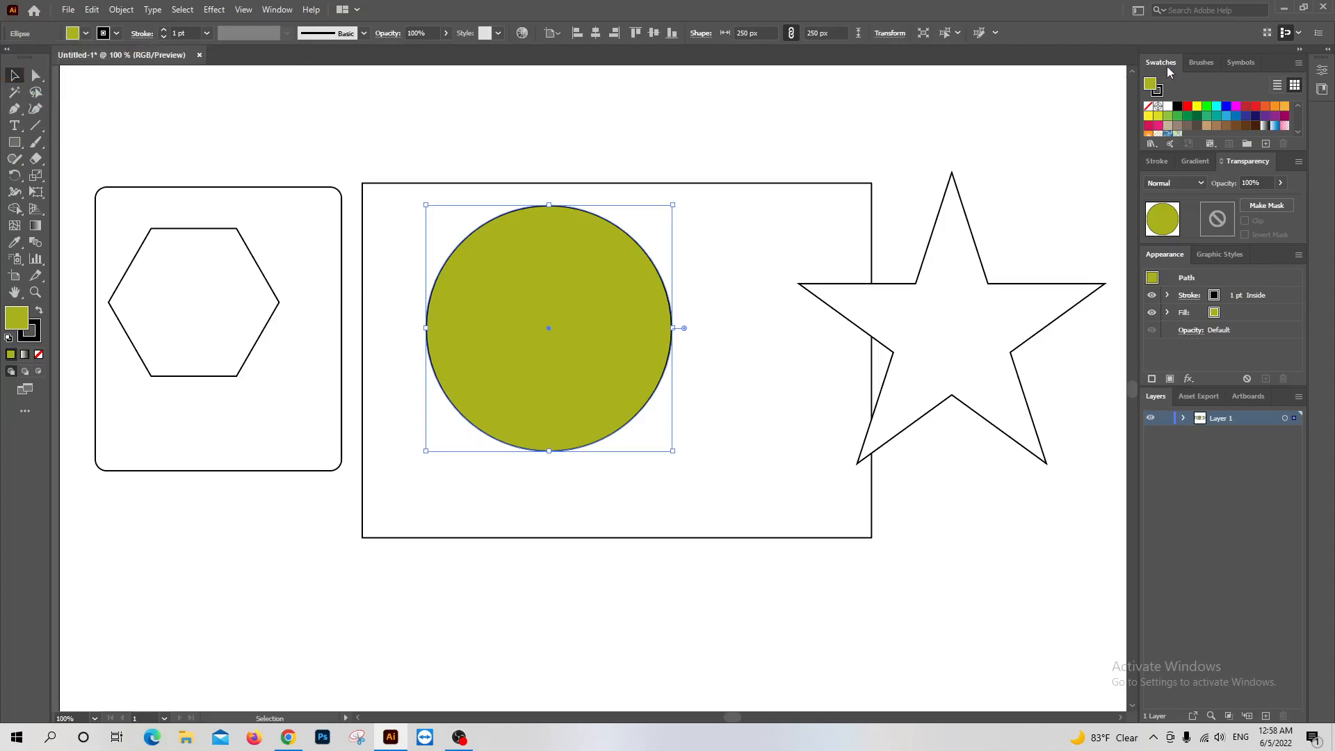
{"action": "left_click", "coordinate": [1207, 107]}
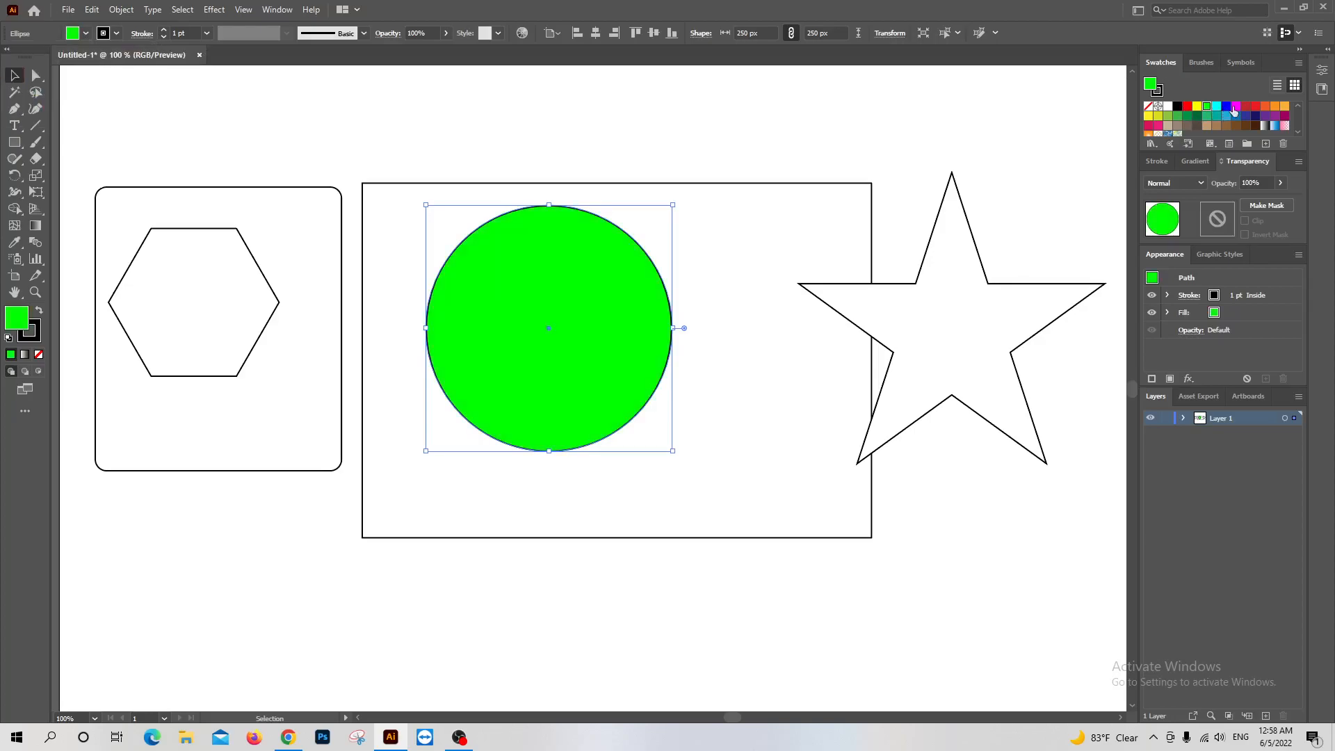
{"action": "left_click", "coordinate": [1236, 106]}
{"action": "left_click", "coordinate": [1265, 107]}
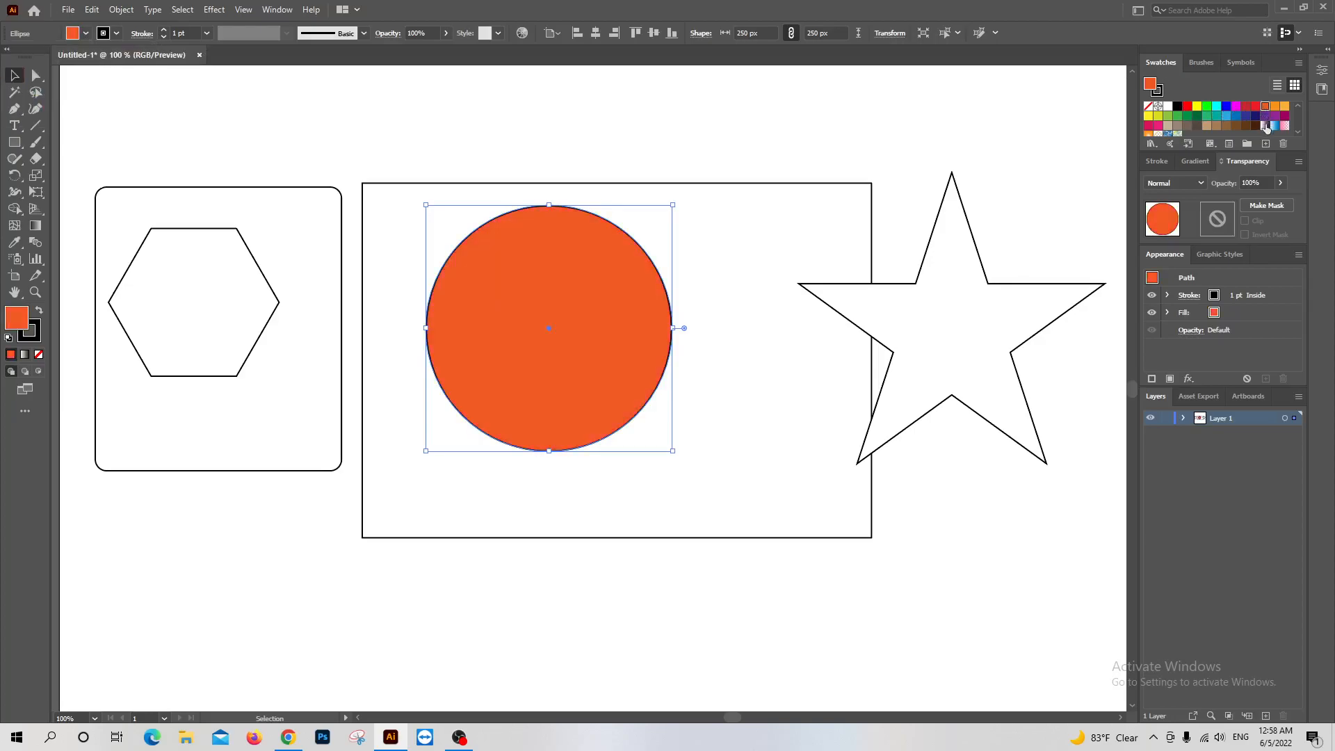
{"action": "left_click", "coordinate": [1267, 126]}
{"action": "left_click", "coordinate": [1241, 124]}
{"action": "left_click", "coordinate": [1227, 115]}
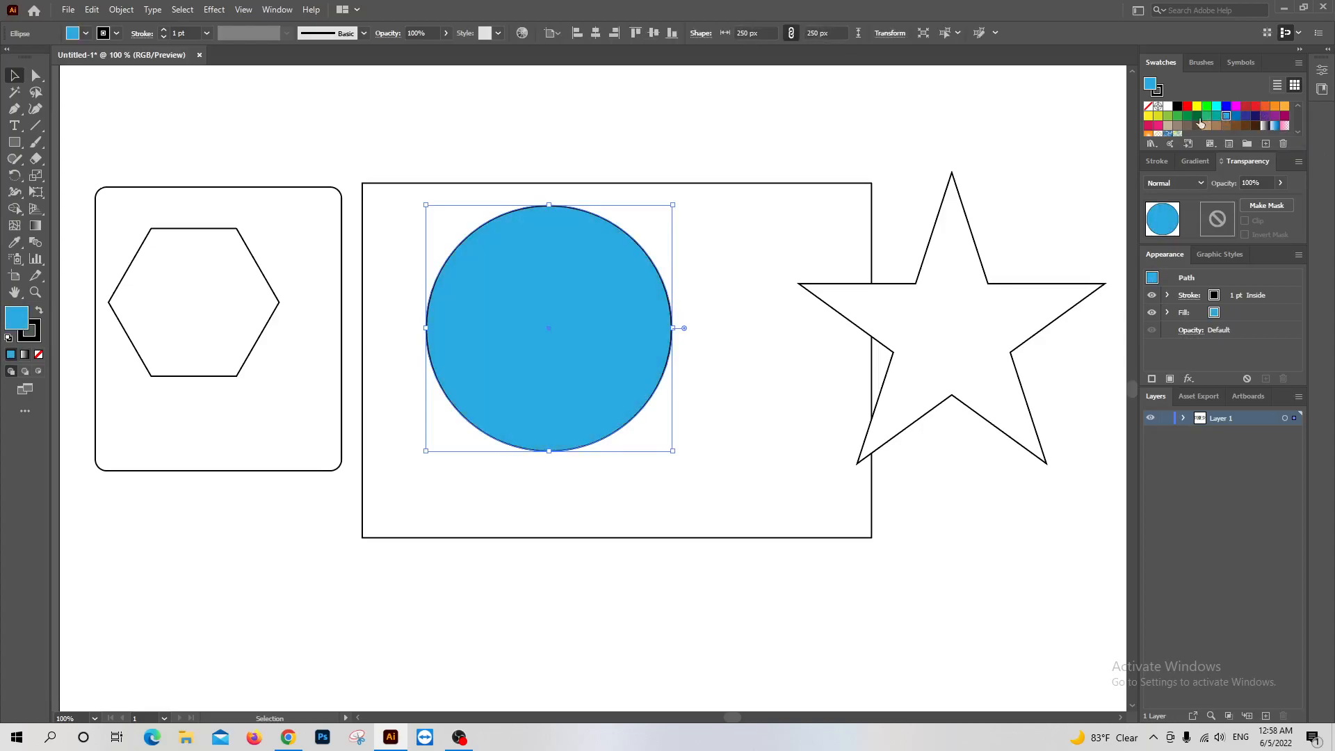
Try further swatches on the circle's fill, including dark magenta, a leafy pattern and green, ending with brown
{"action": "left_click", "coordinate": [1187, 116]}
{"action": "left_click", "coordinate": [1177, 116]}
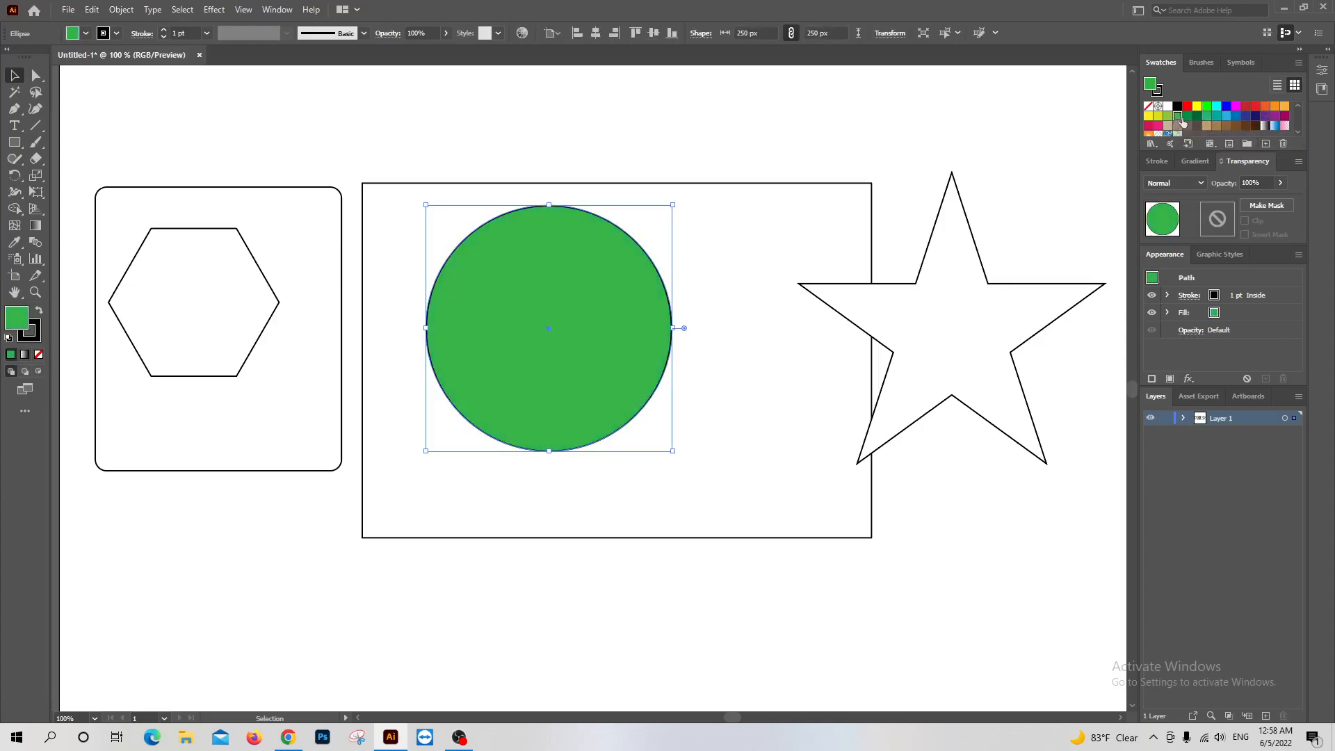
{"action": "left_click", "coordinate": [1285, 117]}
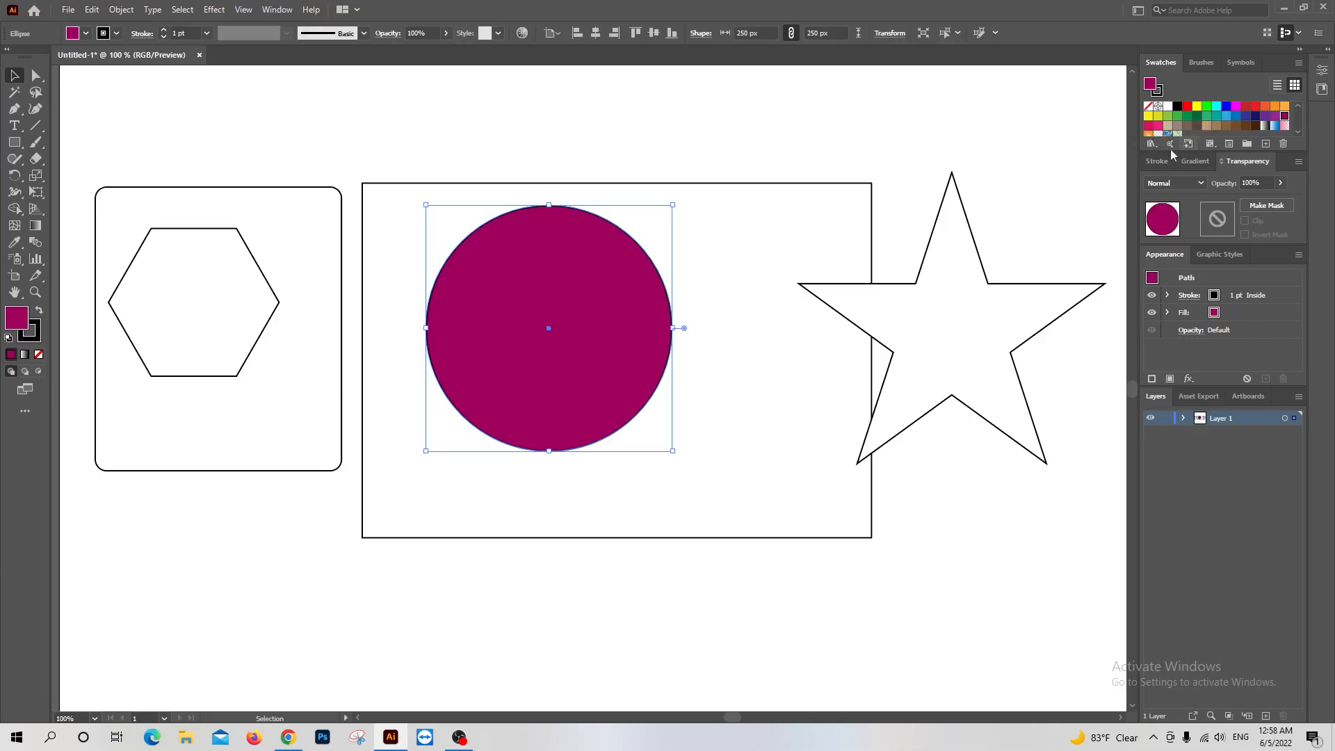
{"action": "left_click", "coordinate": [85, 33]}
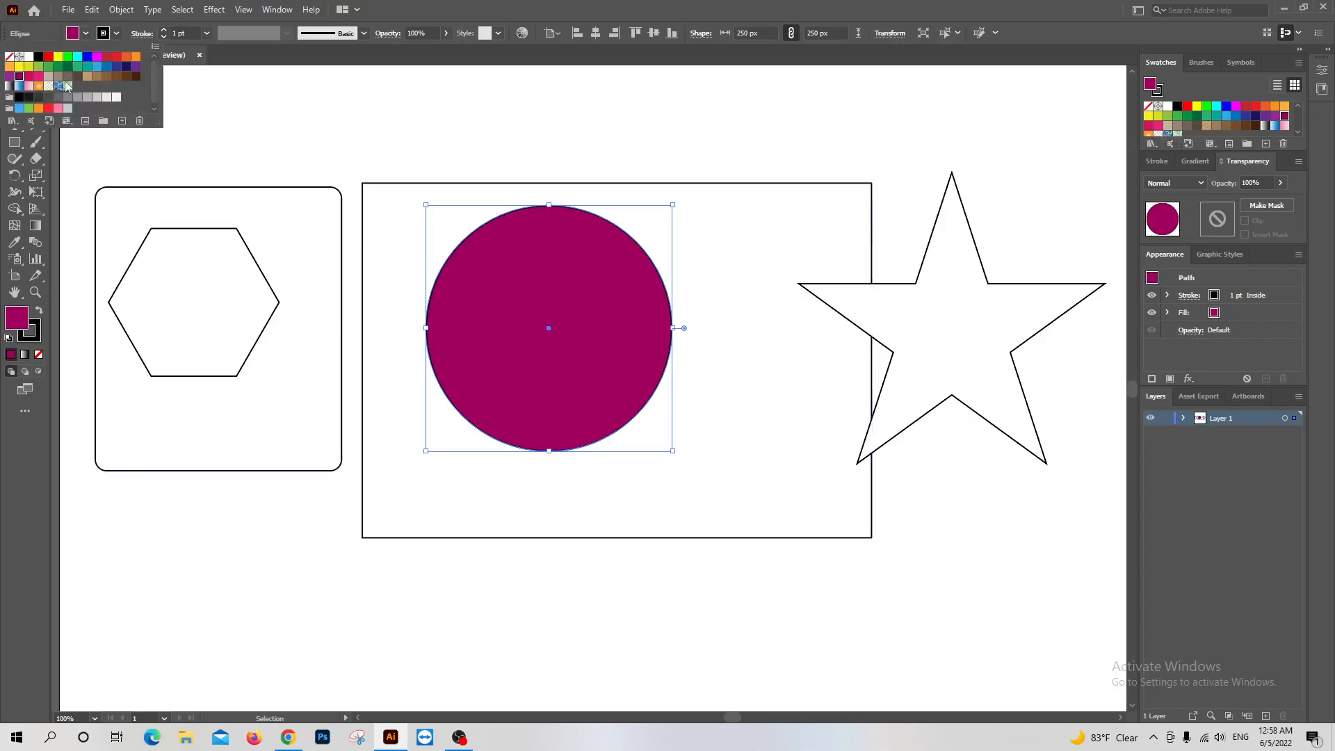
{"action": "left_click", "coordinate": [68, 86]}
{"action": "left_click", "coordinate": [58, 75]}
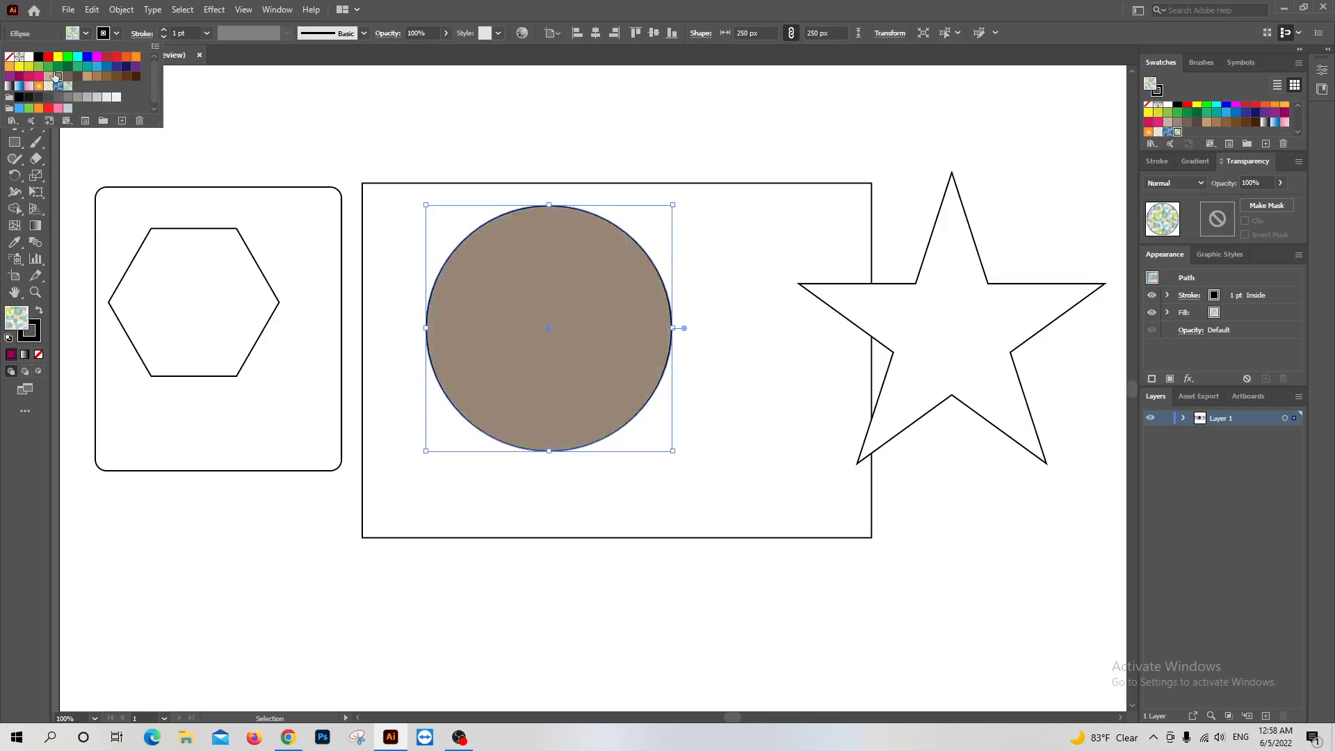
{"action": "left_click", "coordinate": [78, 66]}
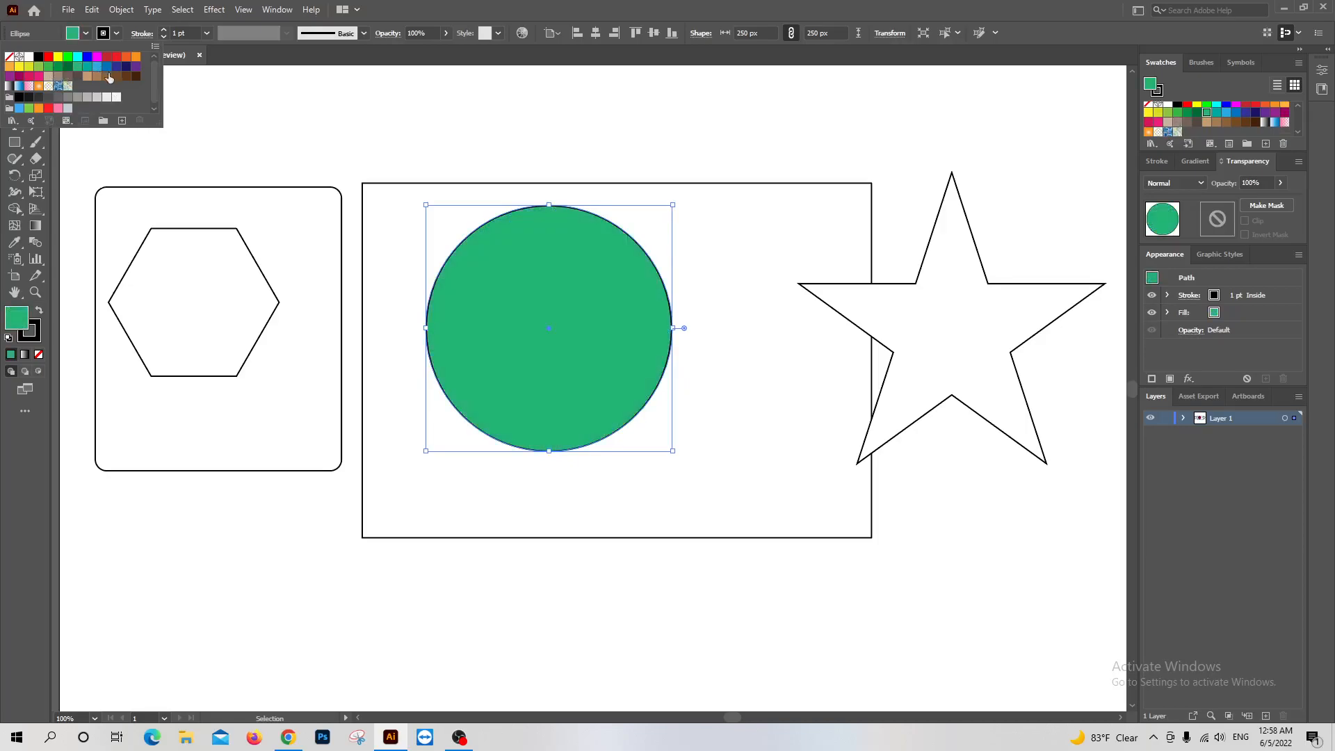
{"action": "left_click", "coordinate": [107, 76]}
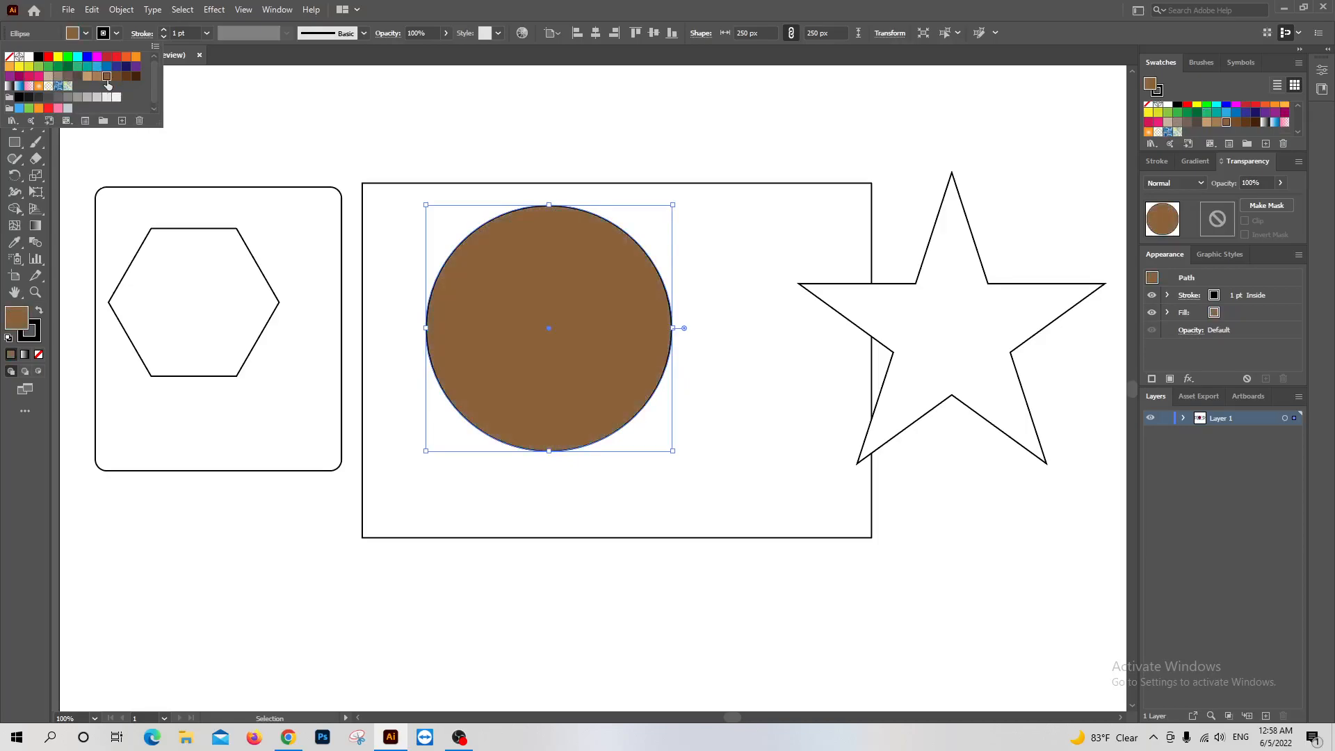
Set the circle's fill to dark blue #122F51 in the Color Picker, trying green and lighter blue shades first
{"action": "double_click", "coordinate": [15, 321]}
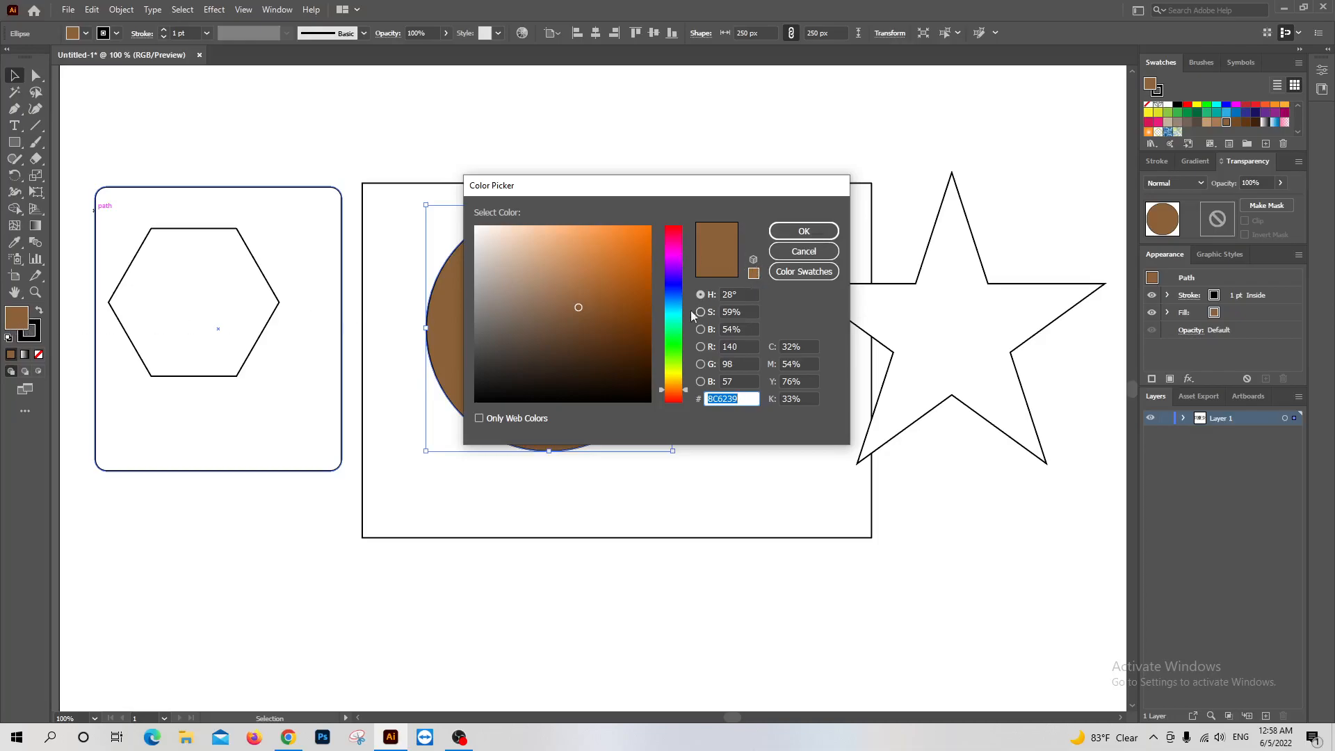
{"action": "left_click_drag", "start_coordinate": [674, 388], "coordinate": [673, 346]}
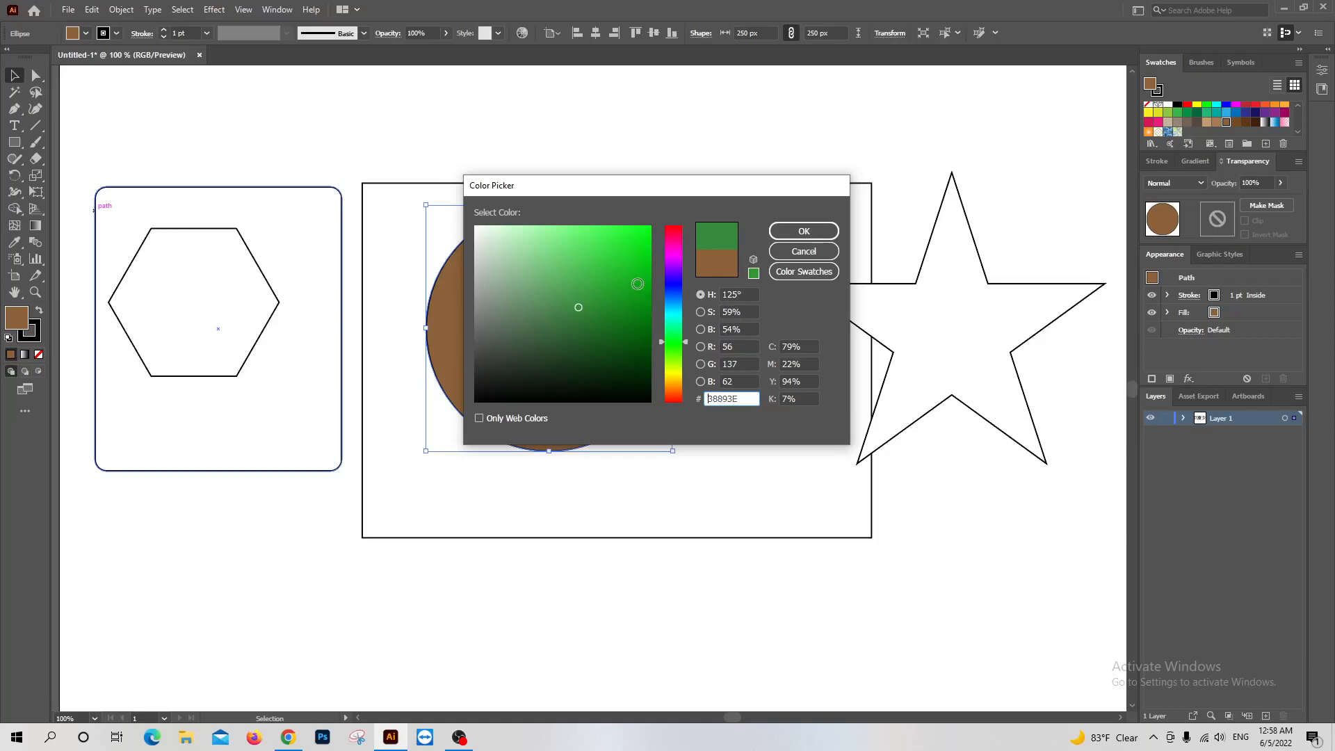
{"action": "left_click_drag", "start_coordinate": [677, 304], "coordinate": [675, 297]}
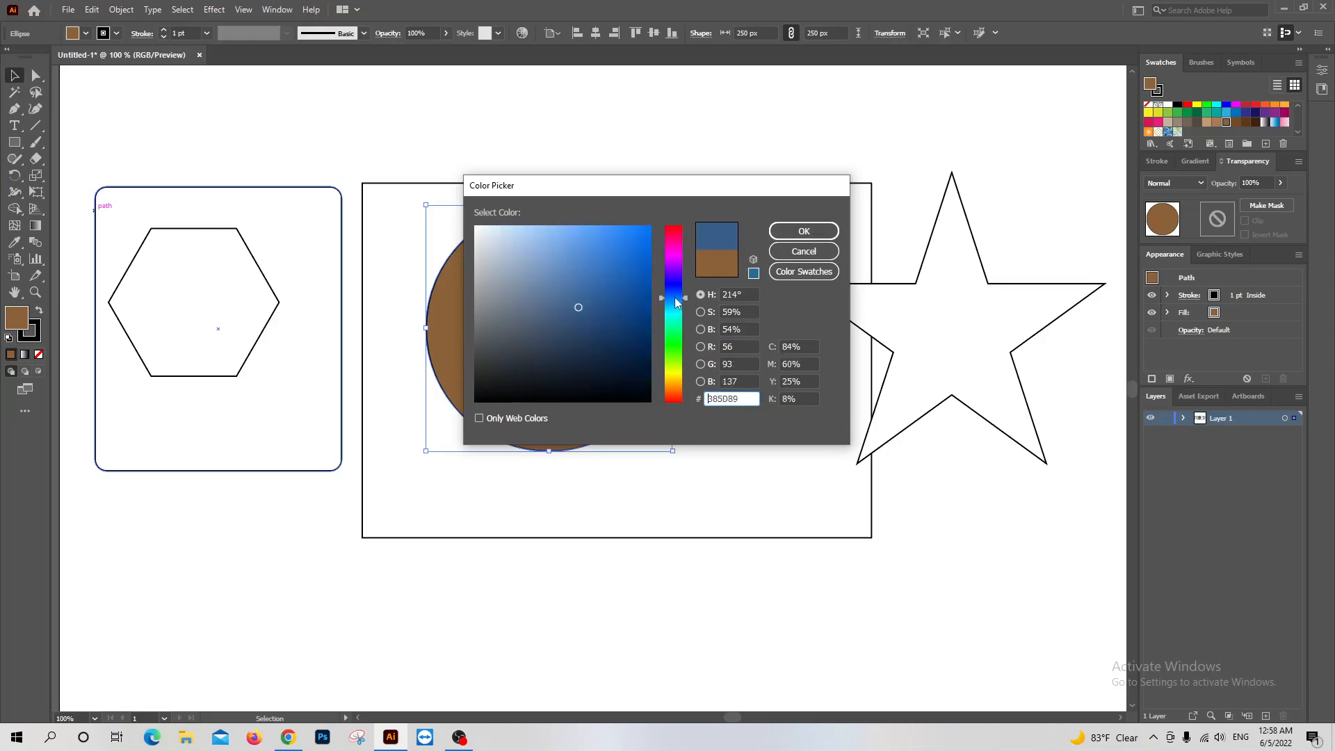
{"action": "left_click", "coordinate": [610, 268]}
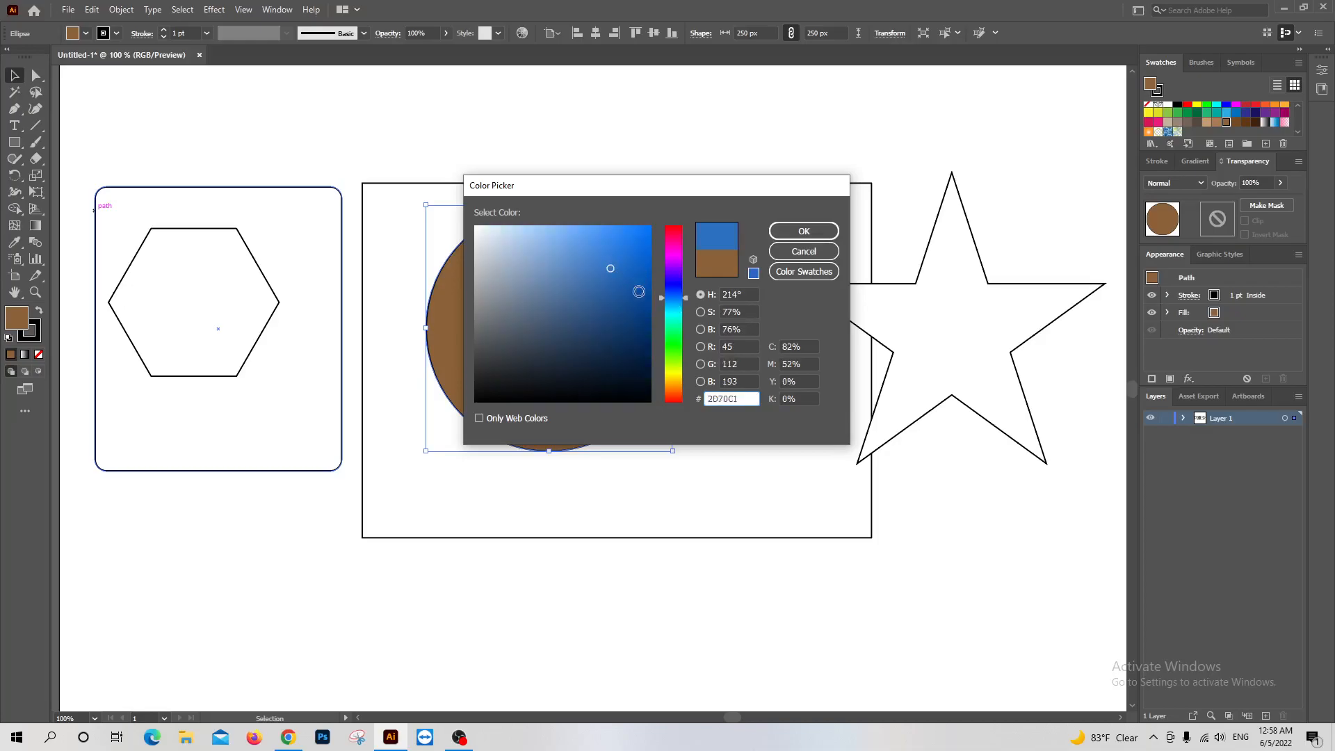
{"action": "left_click", "coordinate": [617, 361]}
{"action": "left_click", "coordinate": [607, 358]}
{"action": "left_click", "coordinate": [605, 336]}
{"action": "left_click", "coordinate": [612, 245]}
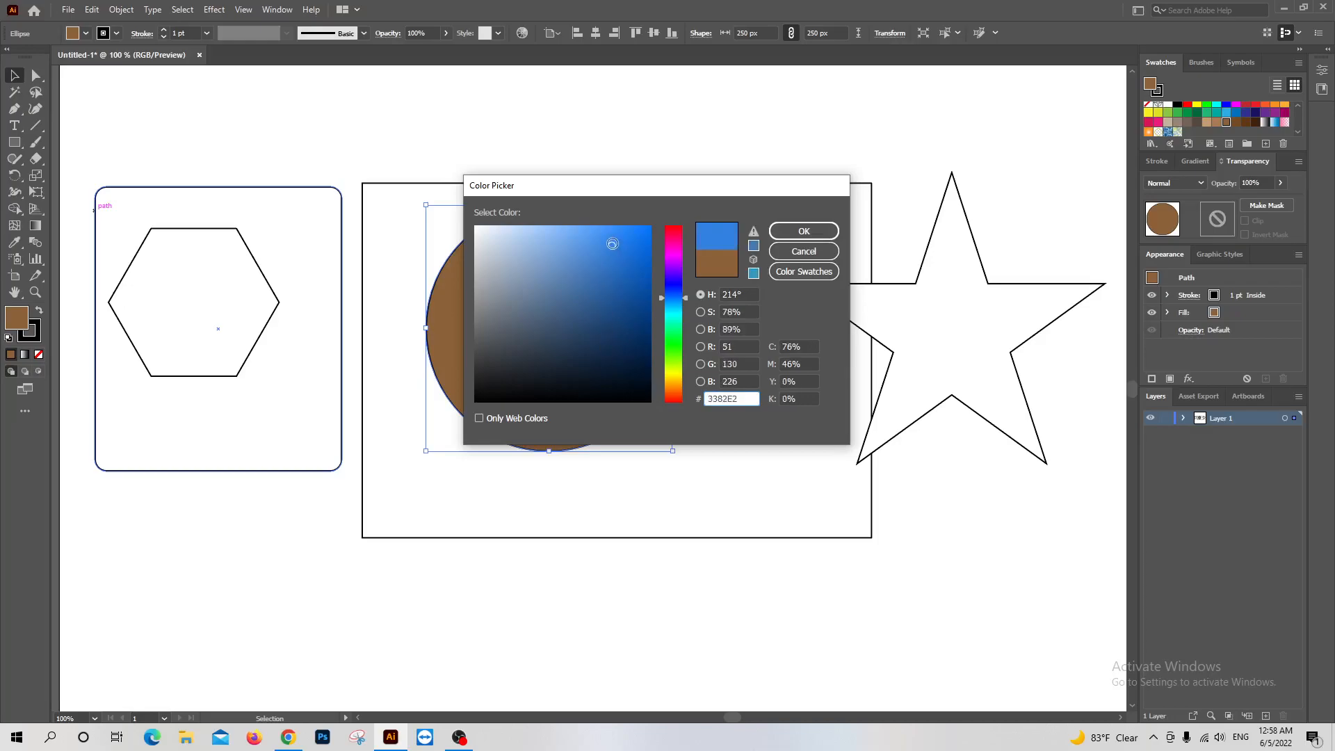
{"action": "left_click", "coordinate": [612, 346]}
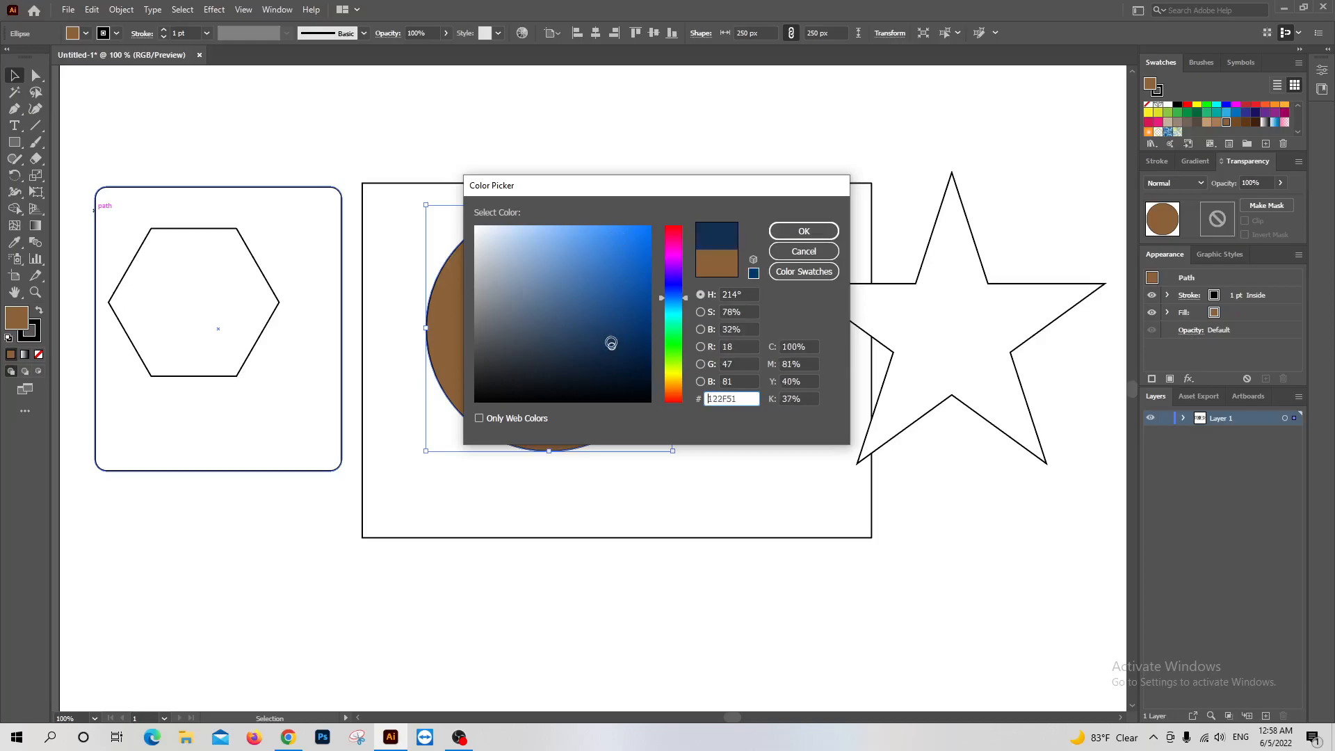
{"action": "left_click", "coordinate": [804, 230]}
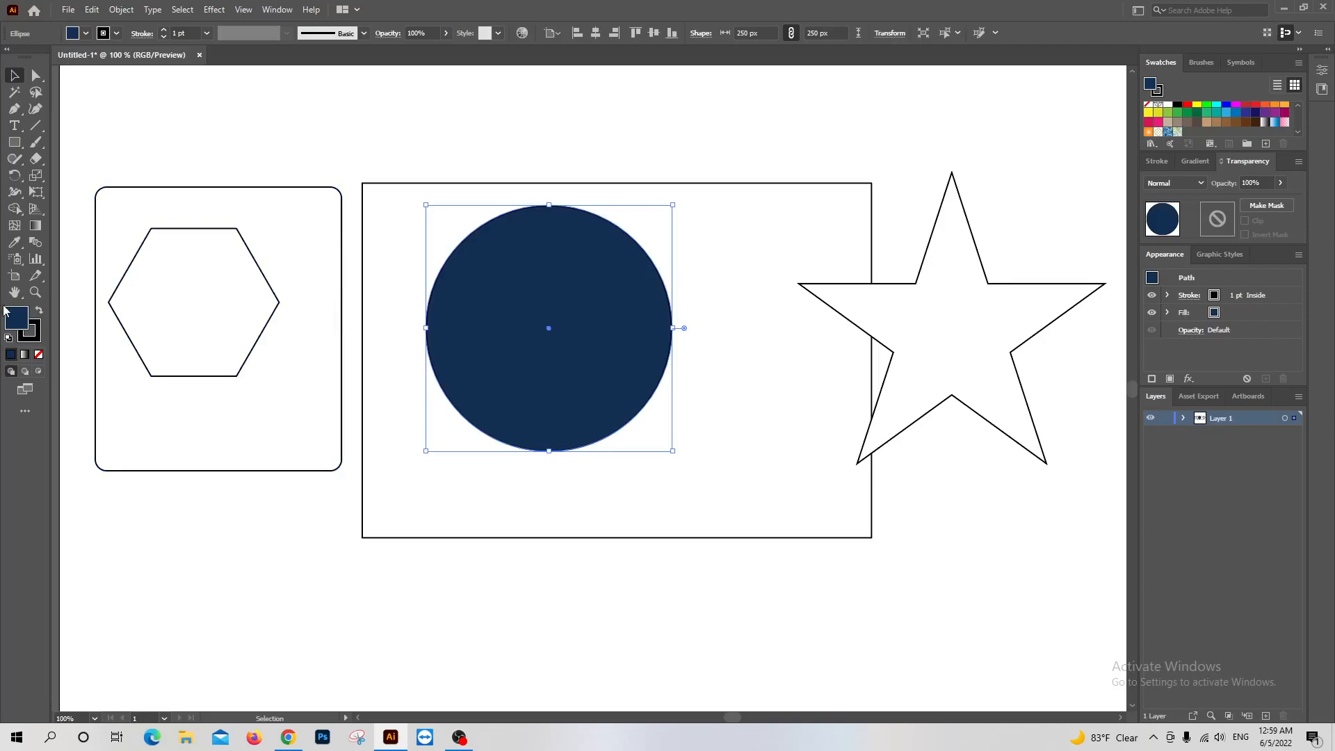
Set the circle's stroke colour to orange #E56D0A with the Color Picker
{"action": "left_click", "coordinate": [39, 334]}
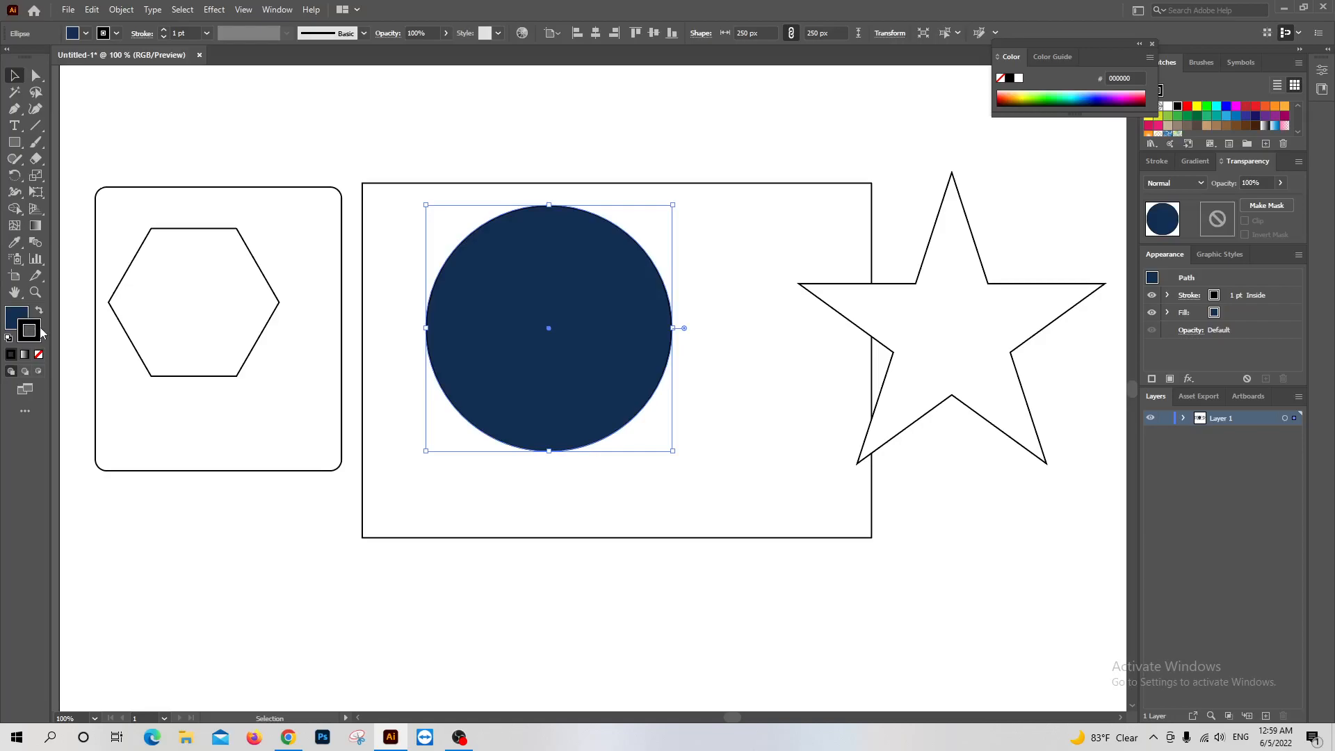
{"action": "double_click", "coordinate": [34, 331]}
{"action": "left_click", "coordinate": [562, 258]}
{"action": "left_click_drag", "start_coordinate": [570, 255], "coordinate": [600, 254]}
{"action": "left_click", "coordinate": [631, 262]}
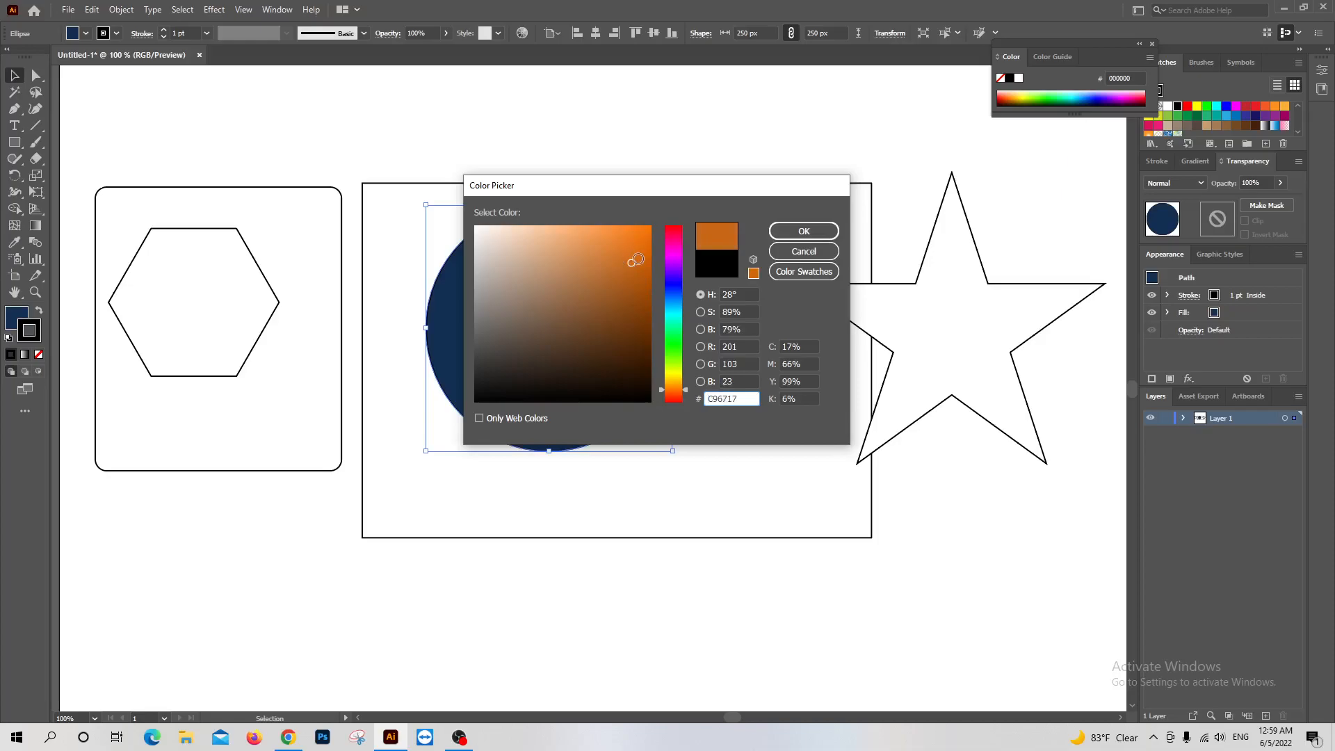
{"action": "left_click", "coordinate": [644, 244]}
{"action": "left_click", "coordinate": [803, 231]}
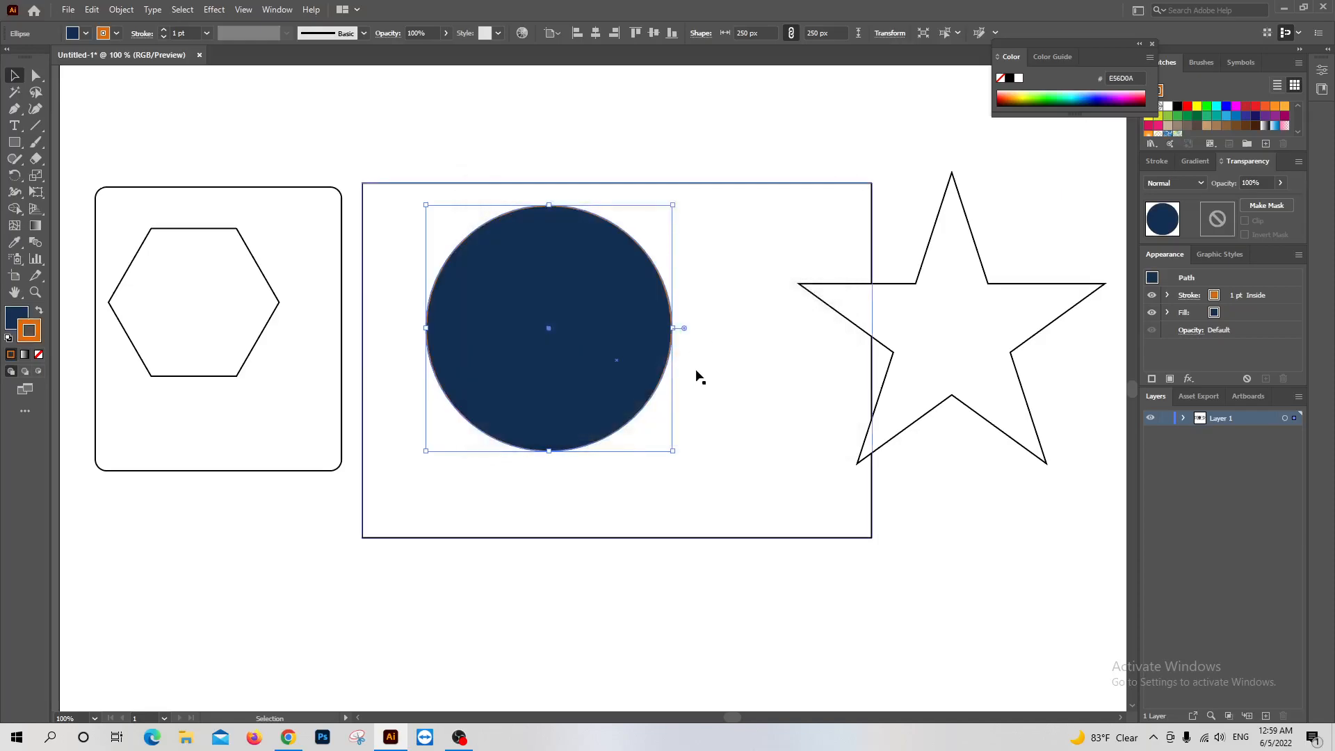
Select the large rectangle and try red and brown swatches on its stroke, ending with green #39B54A
{"action": "left_click", "coordinate": [719, 345]}
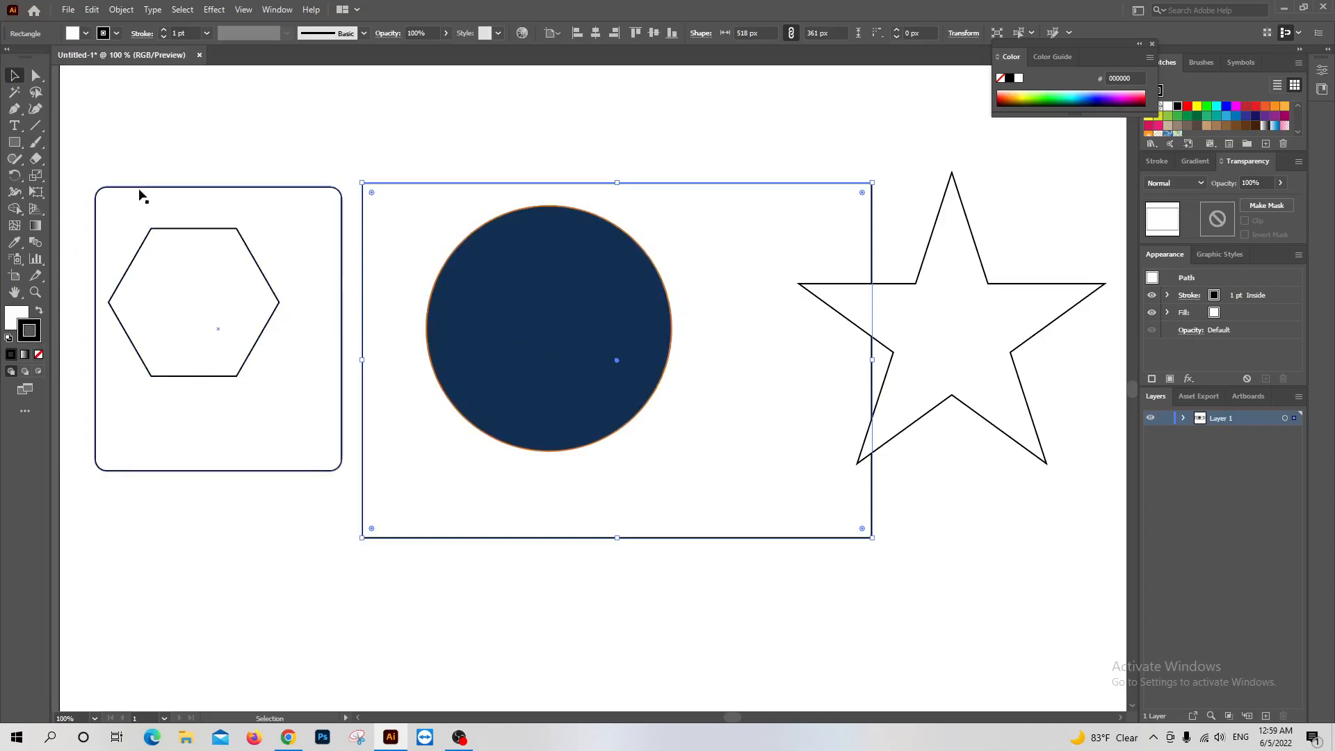
{"action": "left_click", "coordinate": [105, 33]}
{"action": "left_click", "coordinate": [107, 60]}
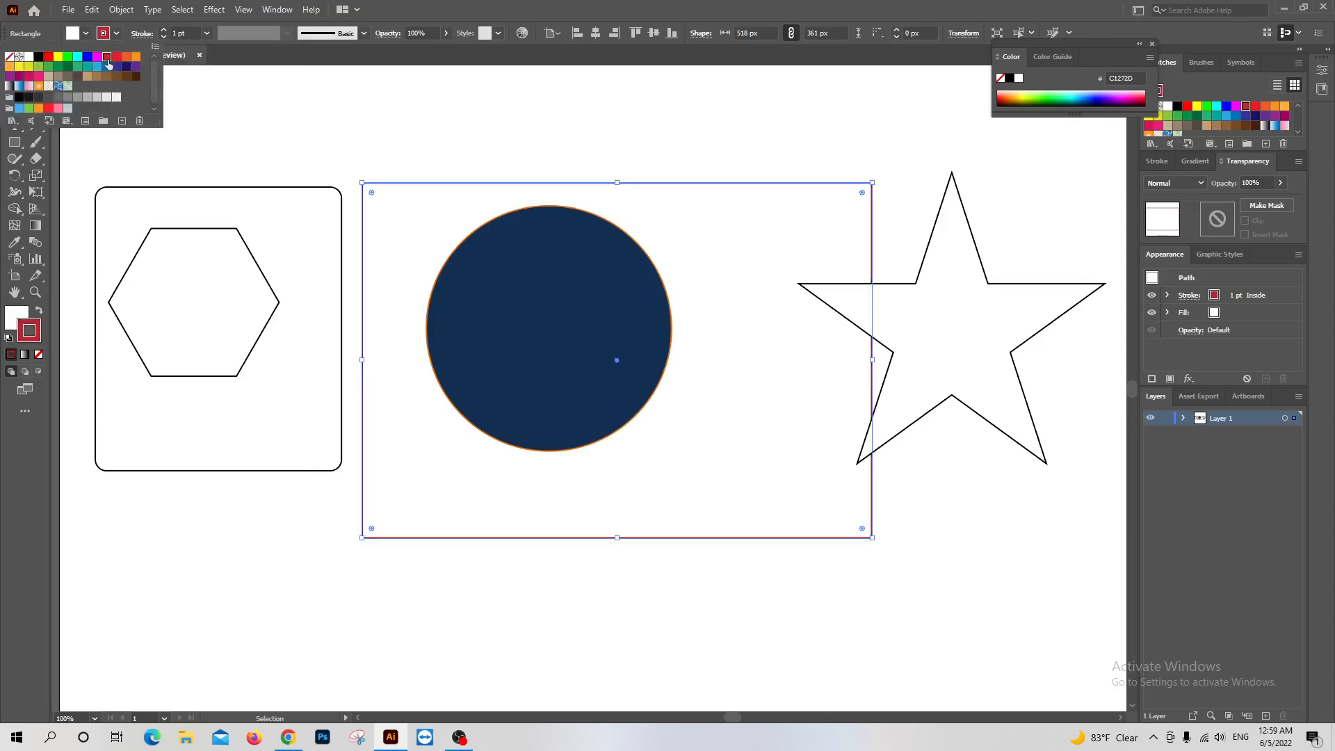
{"action": "left_click", "coordinate": [87, 66]}
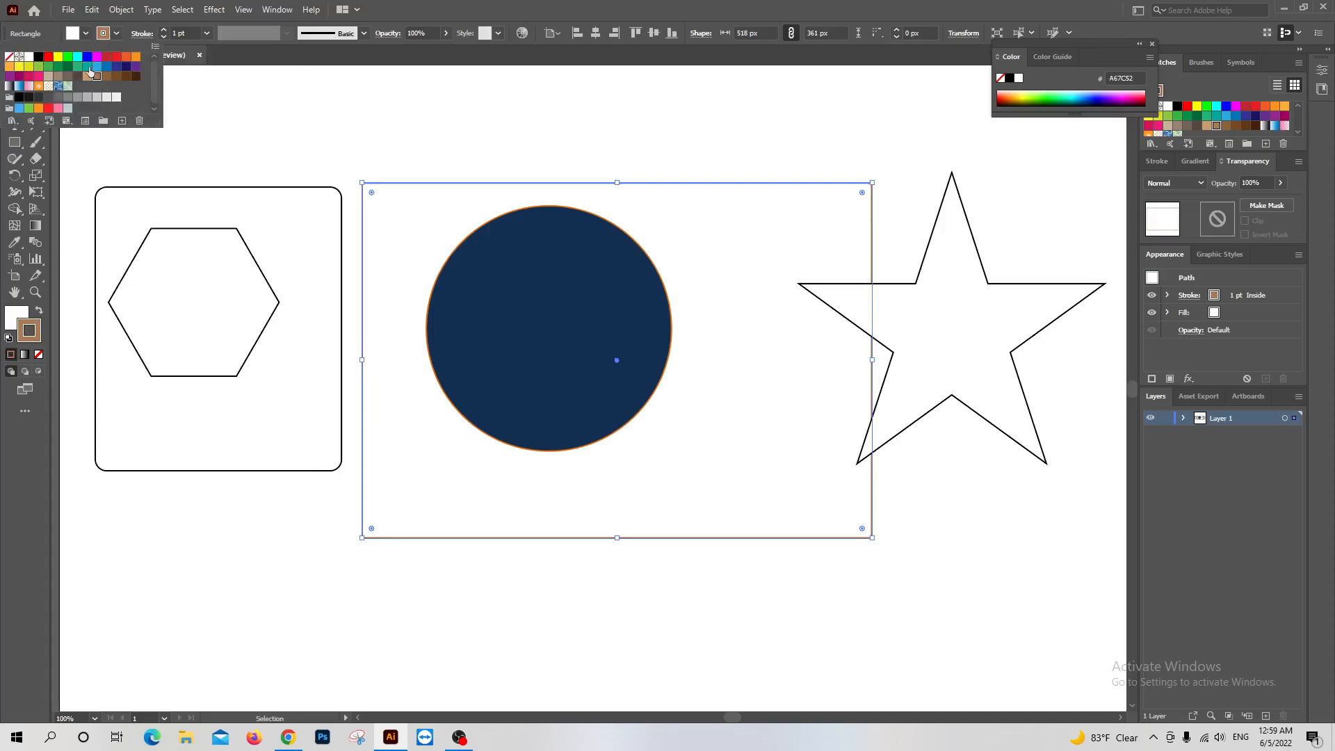
{"action": "left_click", "coordinate": [49, 70]}
{"action": "left_click", "coordinate": [481, 289]}
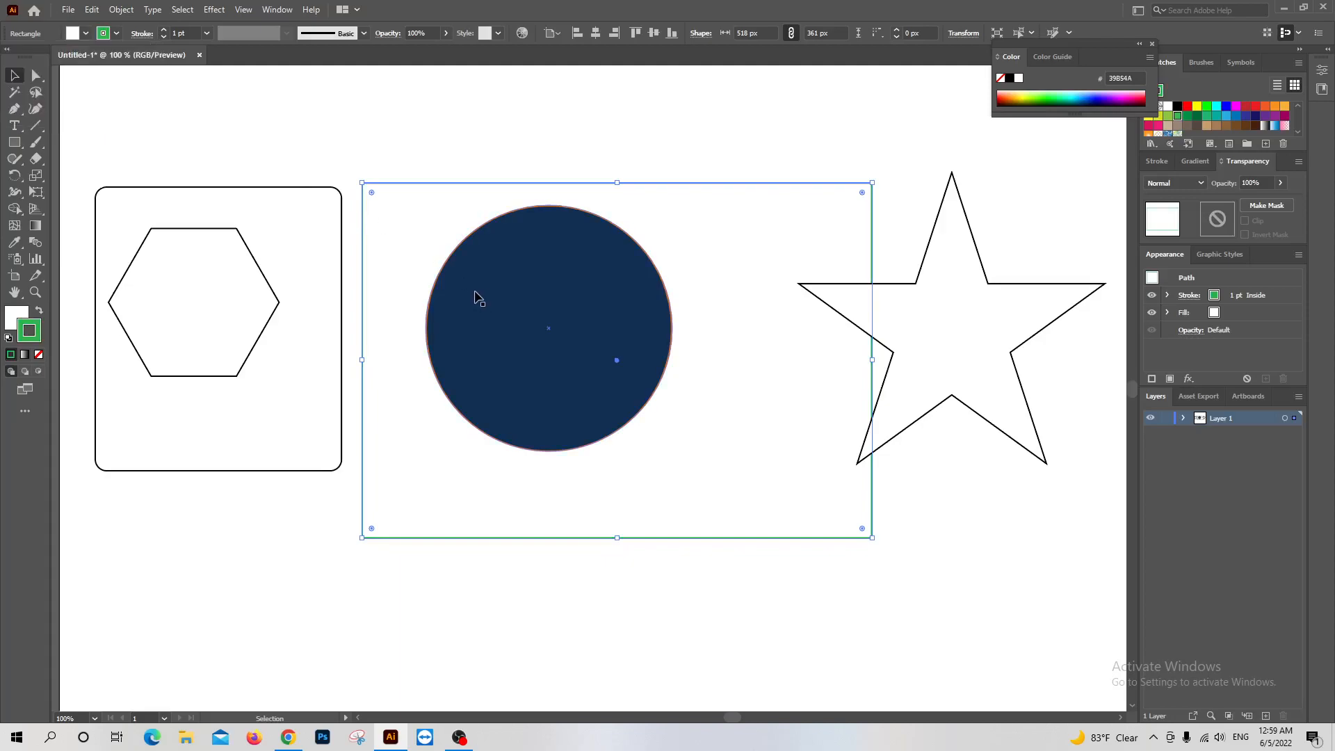
Select the circle and change its stroke to the red #C1272D swatch and on to green #39B54A
{"action": "left_click", "coordinate": [500, 297]}
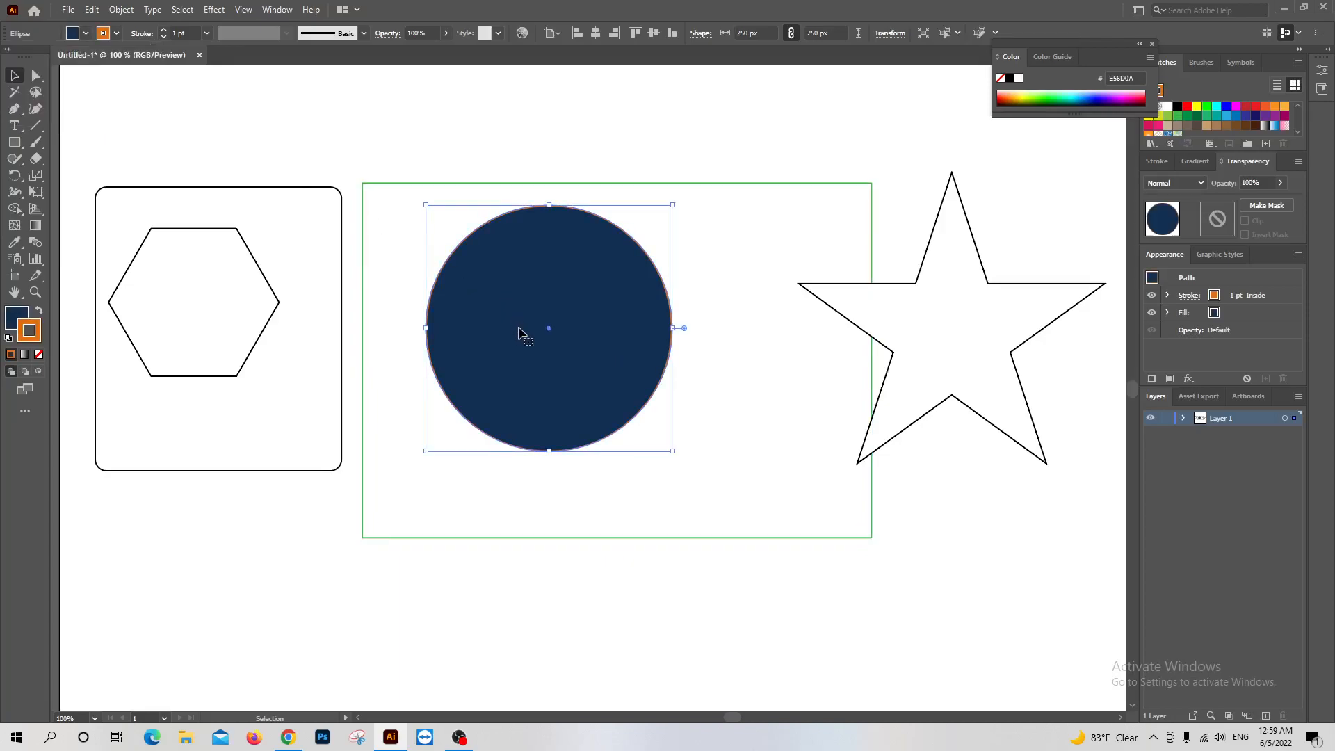
{"action": "left_click", "coordinate": [106, 33]}
{"action": "left_click", "coordinate": [106, 57]}
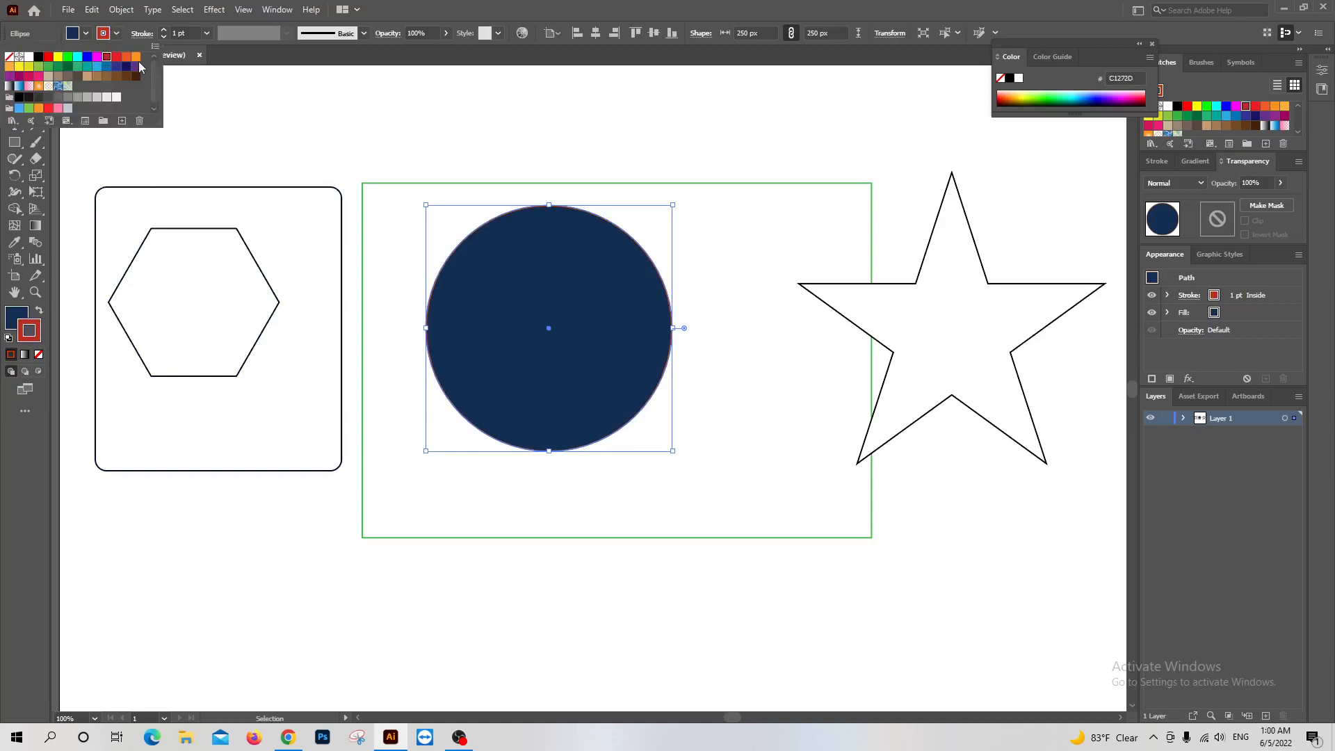
{"action": "left_click", "coordinate": [48, 66]}
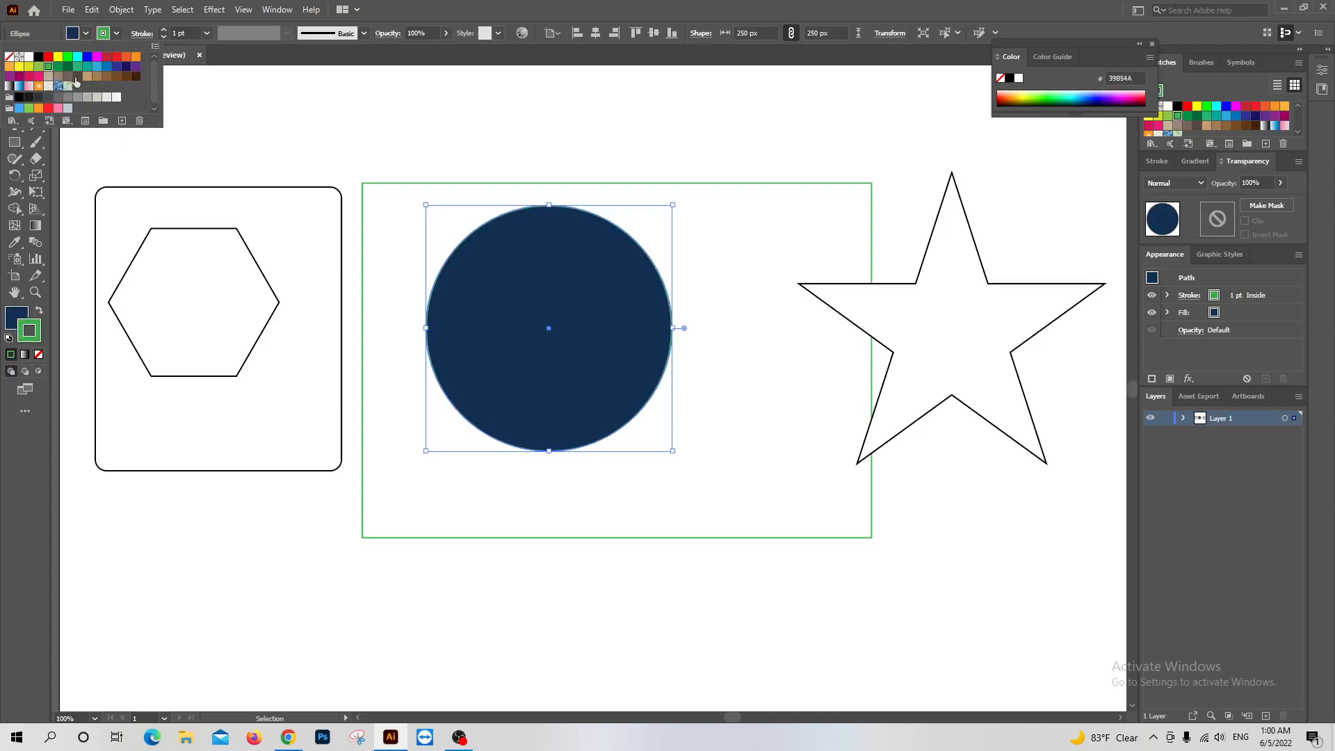
Select the large rectangle and the circle in turn to compare their green strokes
{"action": "left_click", "coordinate": [698, 323]}
{"action": "left_click", "coordinate": [705, 327]}
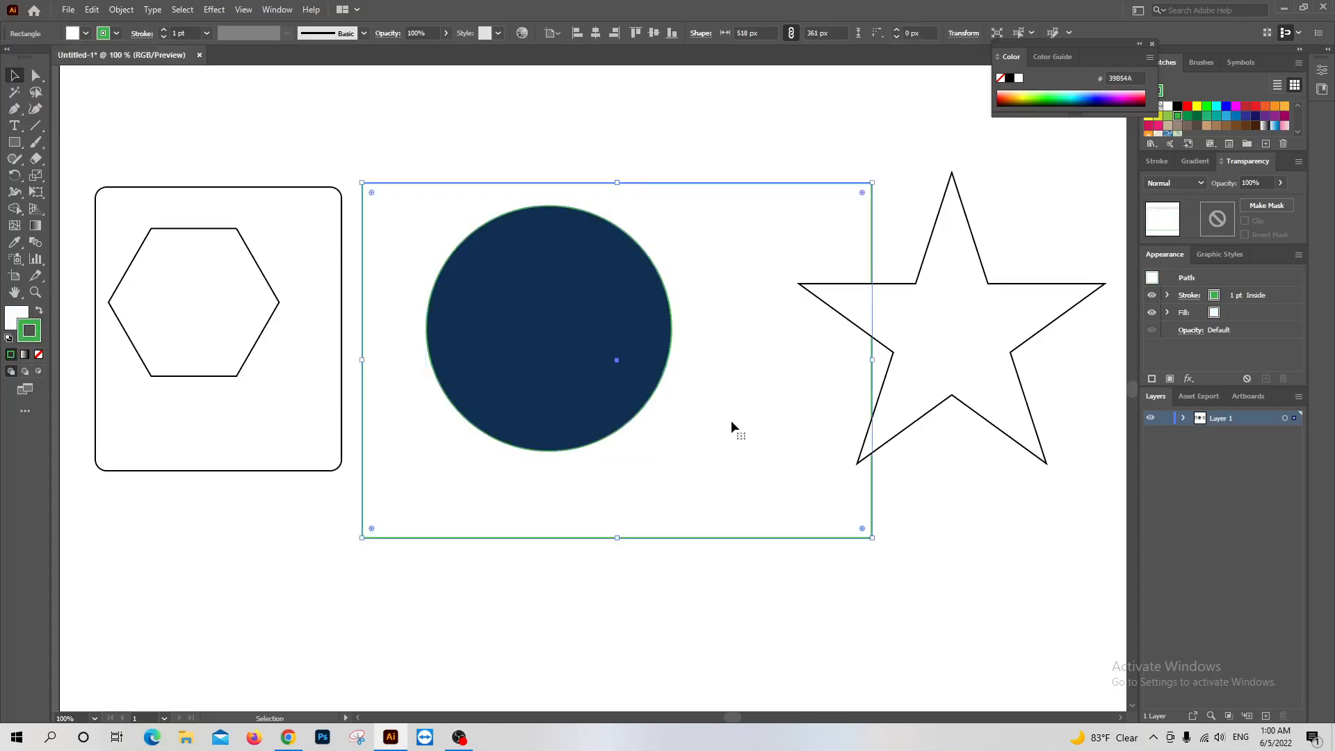
{"action": "left_click", "coordinate": [691, 602]}
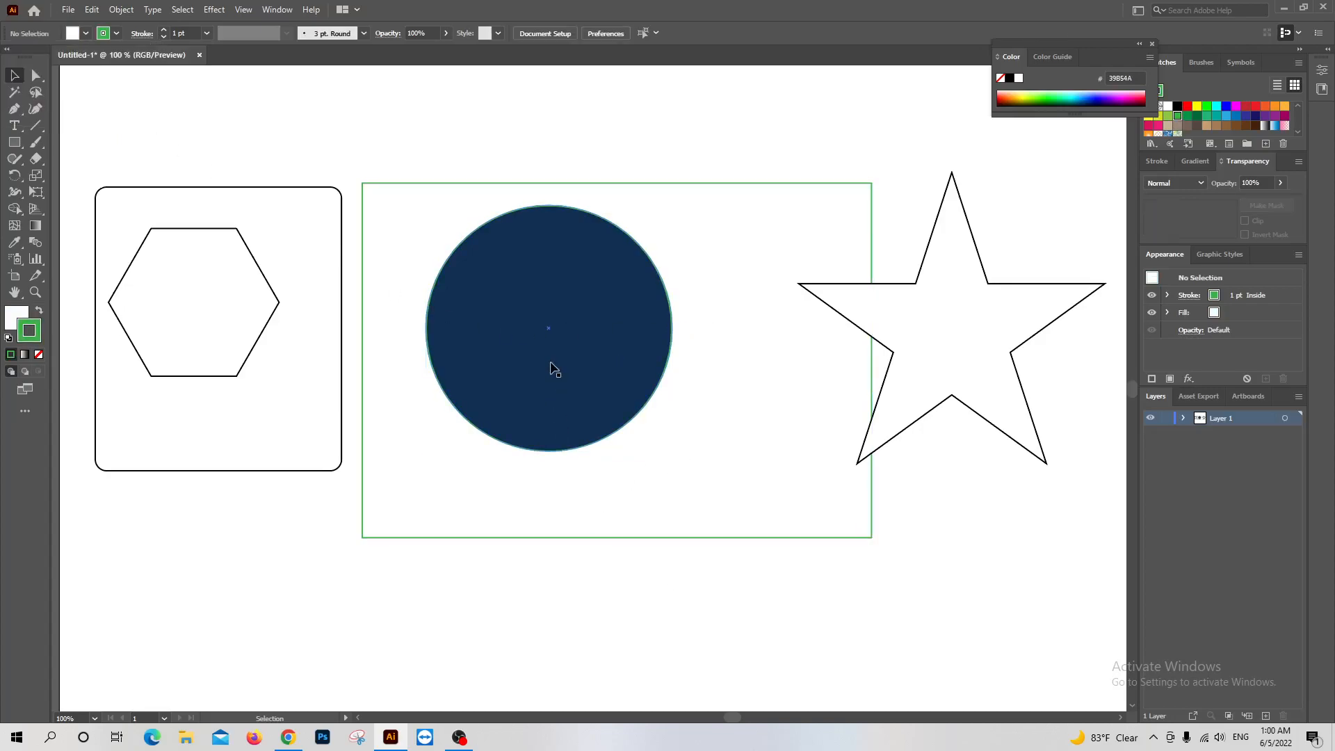
{"action": "left_click", "coordinate": [701, 191]}
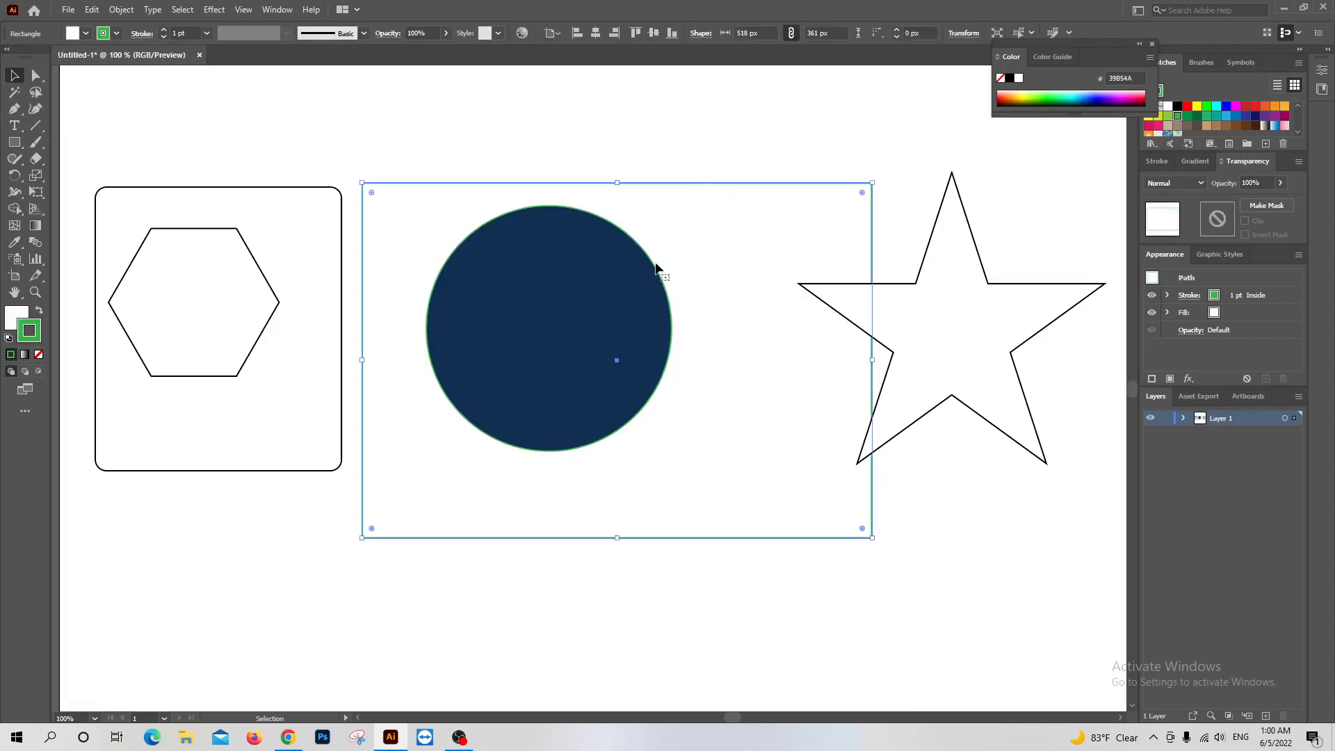
{"action": "left_click", "coordinate": [628, 321]}
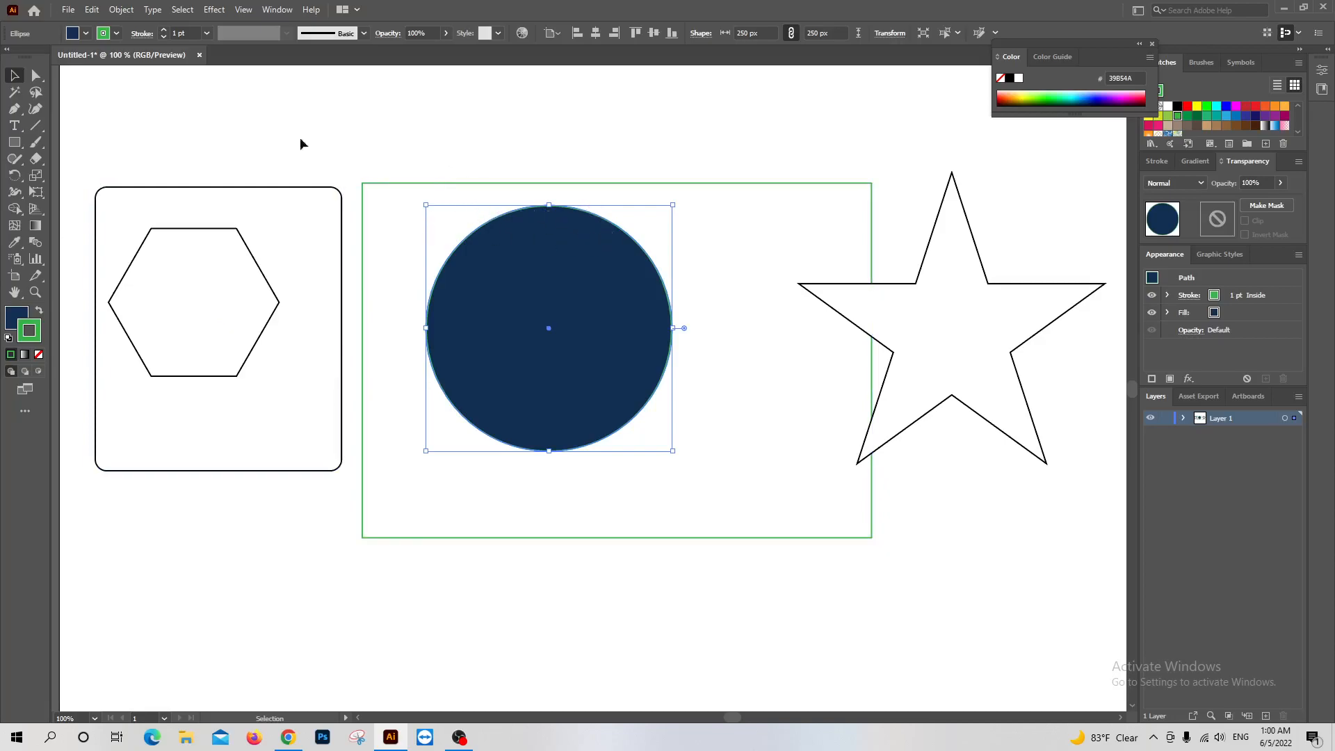
Deselect the circle and try raising the stroke weight to 11 pt with nothing selected
{"action": "left_click", "coordinate": [167, 97]}
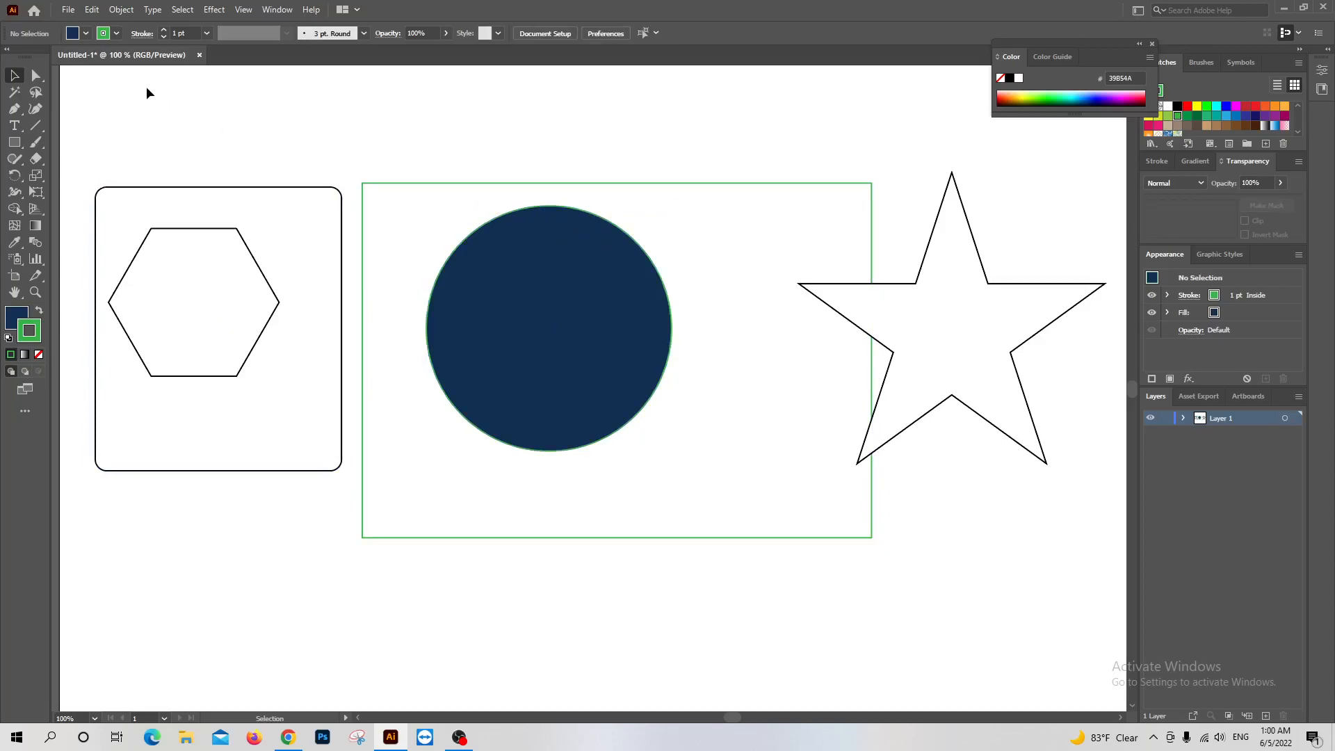
{"action": "left_click", "coordinate": [165, 30]}
{"action": "left_click", "coordinate": [165, 30]}
{"action": "left_click", "coordinate": [166, 30]}
{"action": "left_click", "coordinate": [166, 30]}
{"action": "left_click", "coordinate": [166, 30]}
{"action": "left_click", "coordinate": [165, 30]}
{"action": "left_click", "coordinate": [165, 30]}
{"action": "left_click", "coordinate": [166, 29]}
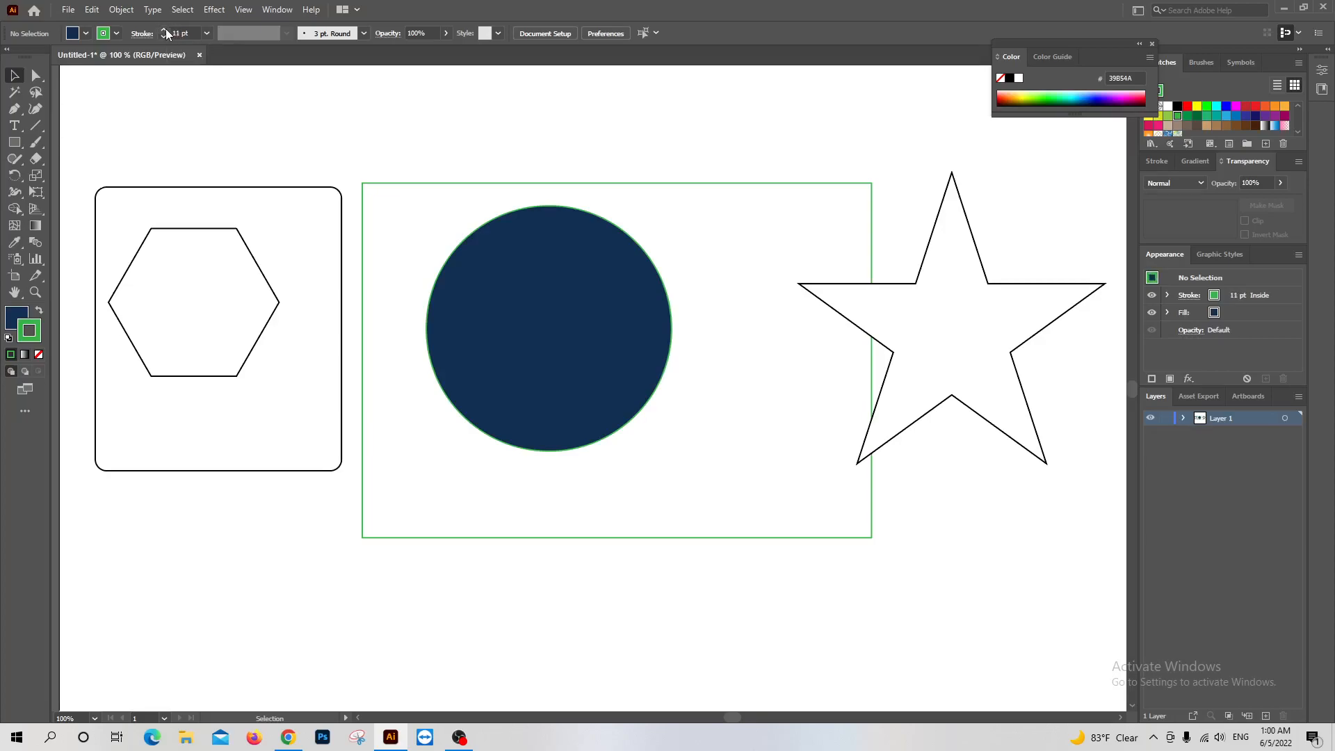
Select the circle, raise its stroke weight to 15 pt and bring it back down to 12 pt
{"action": "left_click", "coordinate": [532, 344]}
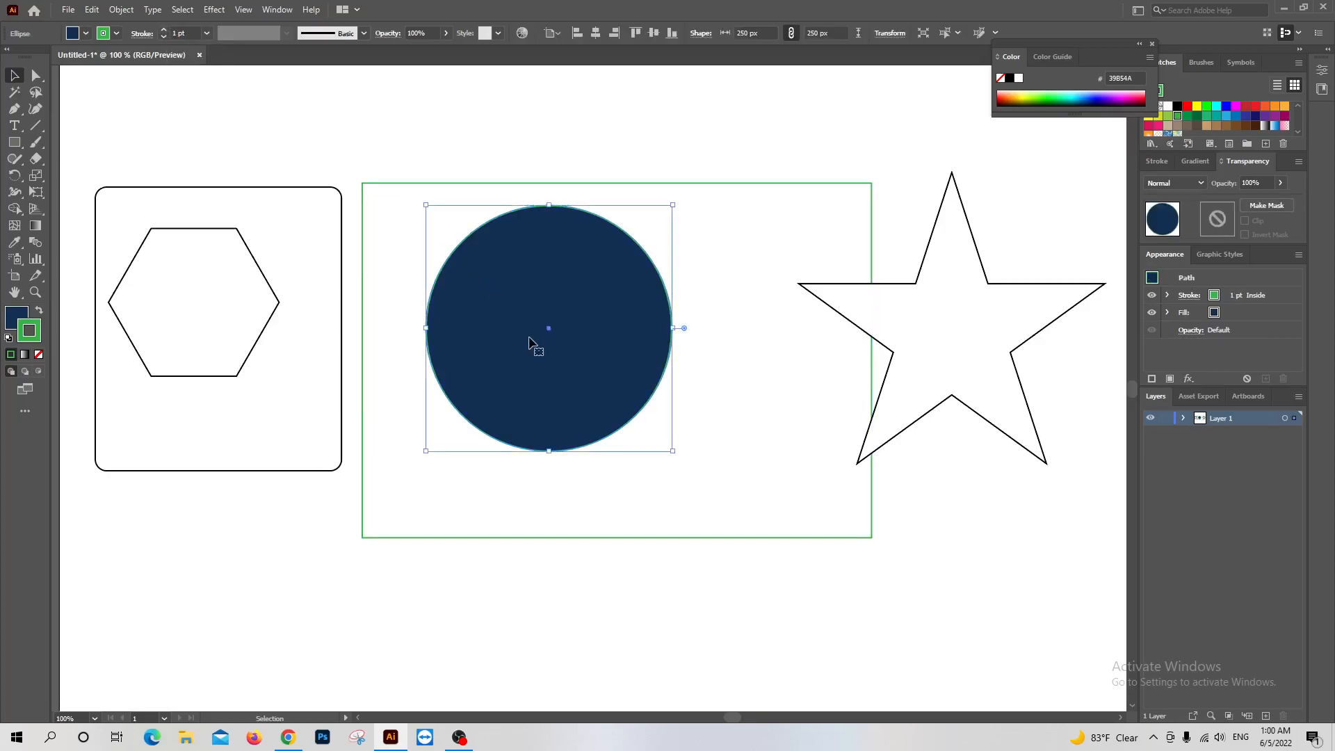
{"action": "left_click", "coordinate": [167, 30]}
{"action": "left_click", "coordinate": [167, 30]}
{"action": "left_click", "coordinate": [168, 30]}
{"action": "left_click", "coordinate": [168, 30]}
{"action": "left_click", "coordinate": [168, 30]}
{"action": "left_click", "coordinate": [168, 30]}
{"action": "left_click", "coordinate": [168, 31]}
{"action": "left_click", "coordinate": [167, 31]}
{"action": "left_click", "coordinate": [168, 31]}
{"action": "left_click", "coordinate": [167, 31]}
{"action": "left_click", "coordinate": [168, 31]}
{"action": "left_click", "coordinate": [167, 31]}
{"action": "left_click", "coordinate": [167, 31]}
{"action": "left_click", "coordinate": [167, 31]}
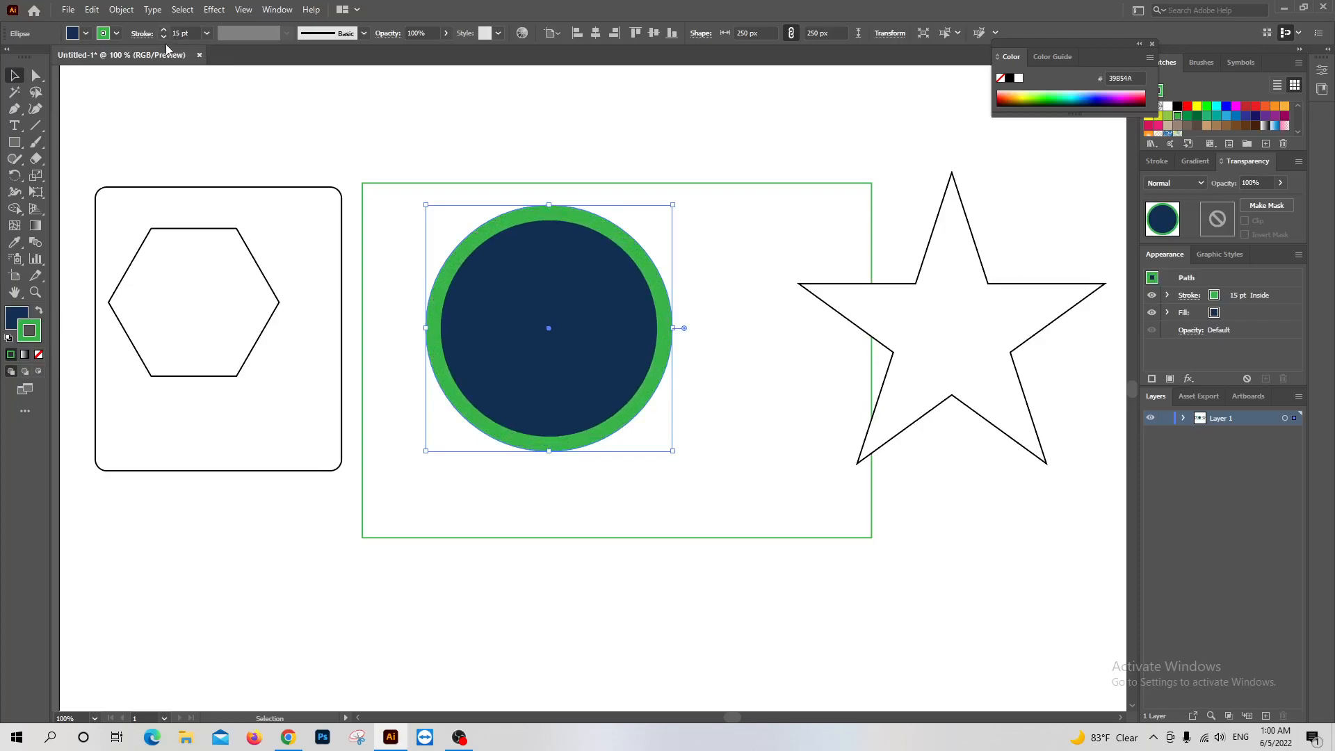
{"action": "left_click", "coordinate": [164, 38]}
{"action": "left_click", "coordinate": [164, 37]}
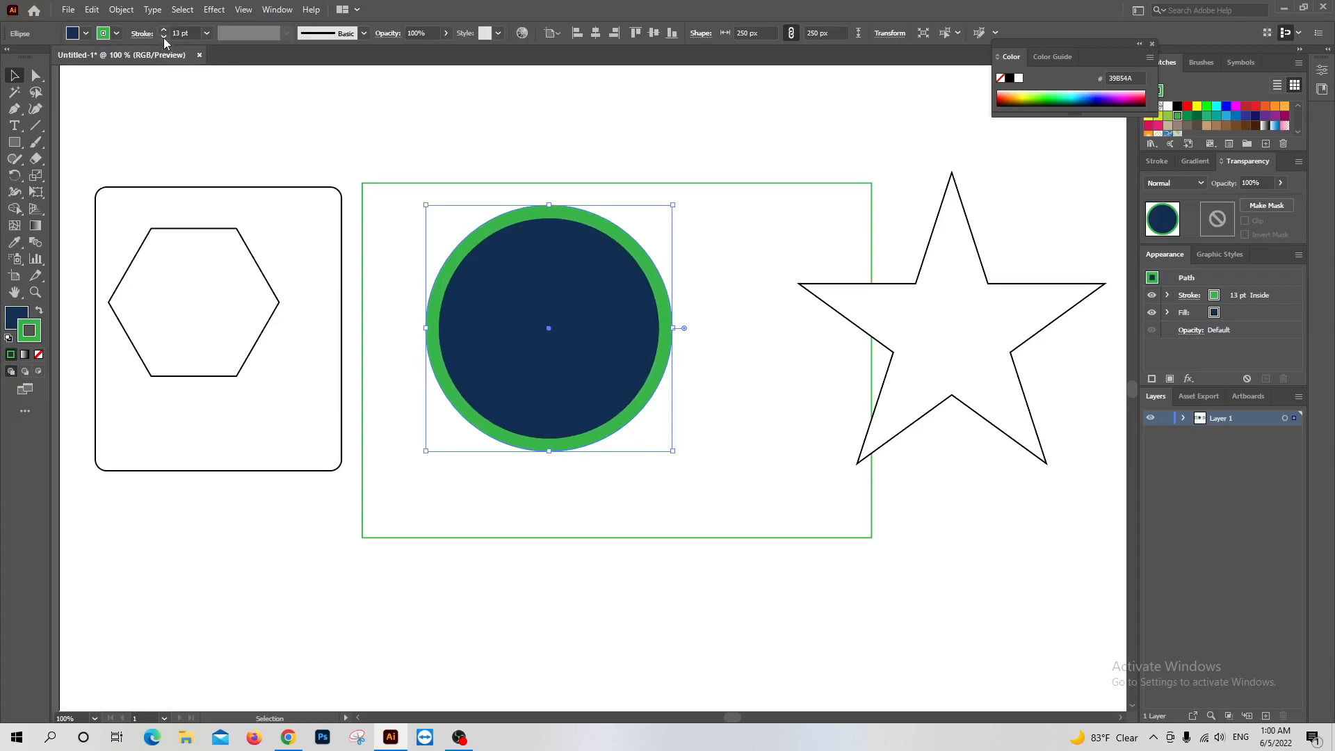
{"action": "left_click", "coordinate": [164, 37]}
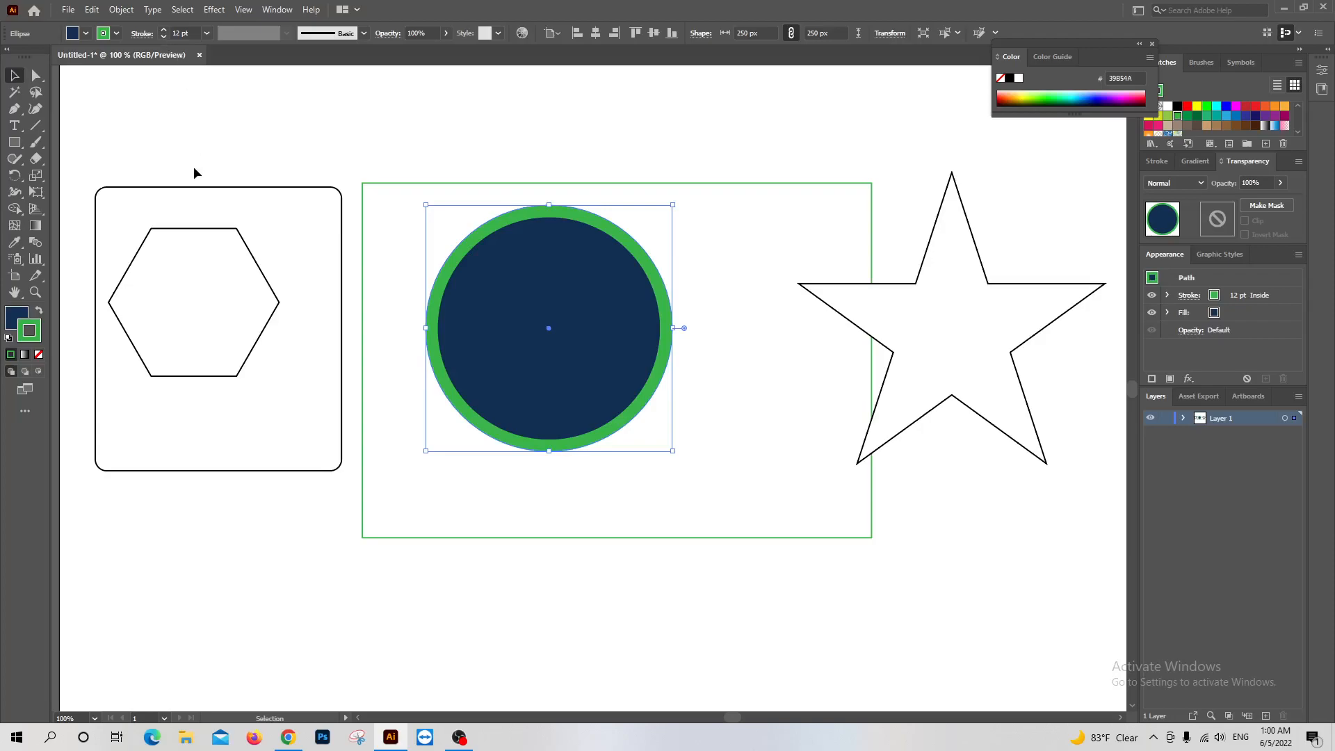
Remove the circle's stroke by setting it to None
{"action": "left_click", "coordinate": [117, 33]}
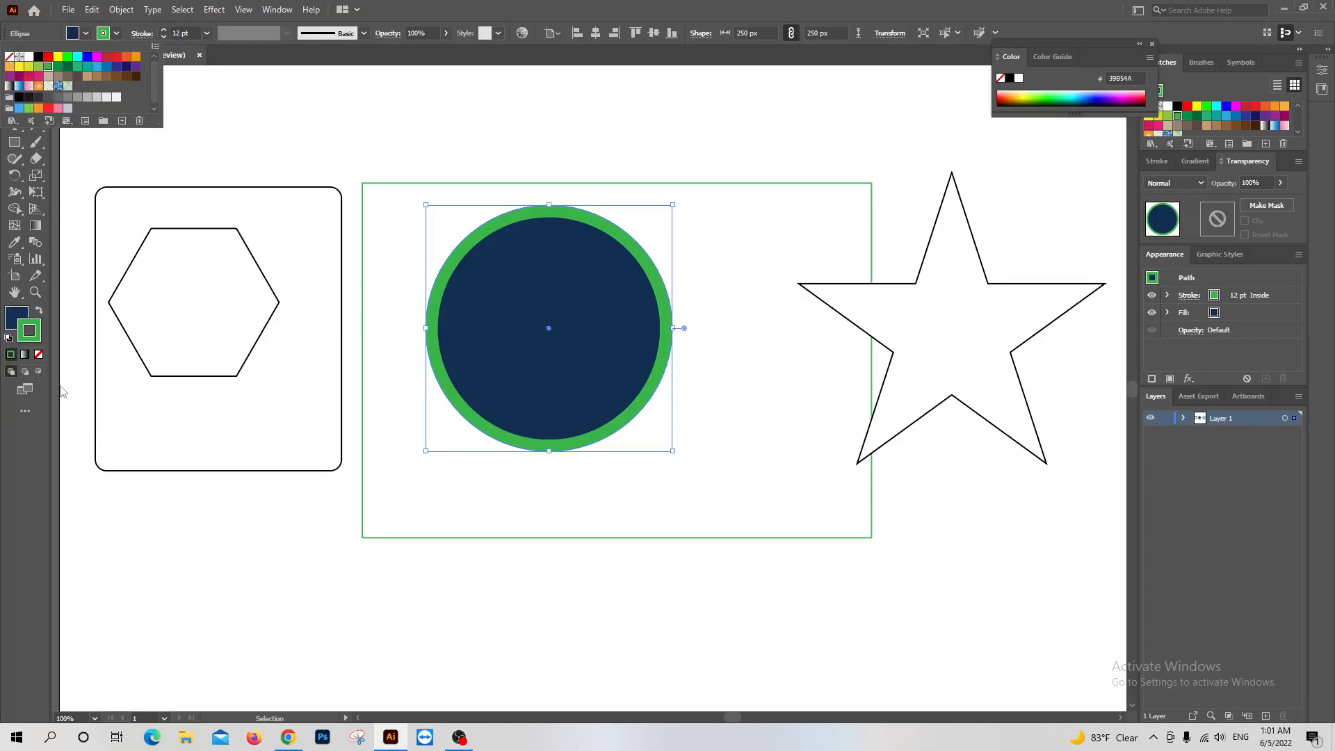
{"action": "left_click", "coordinate": [37, 339]}
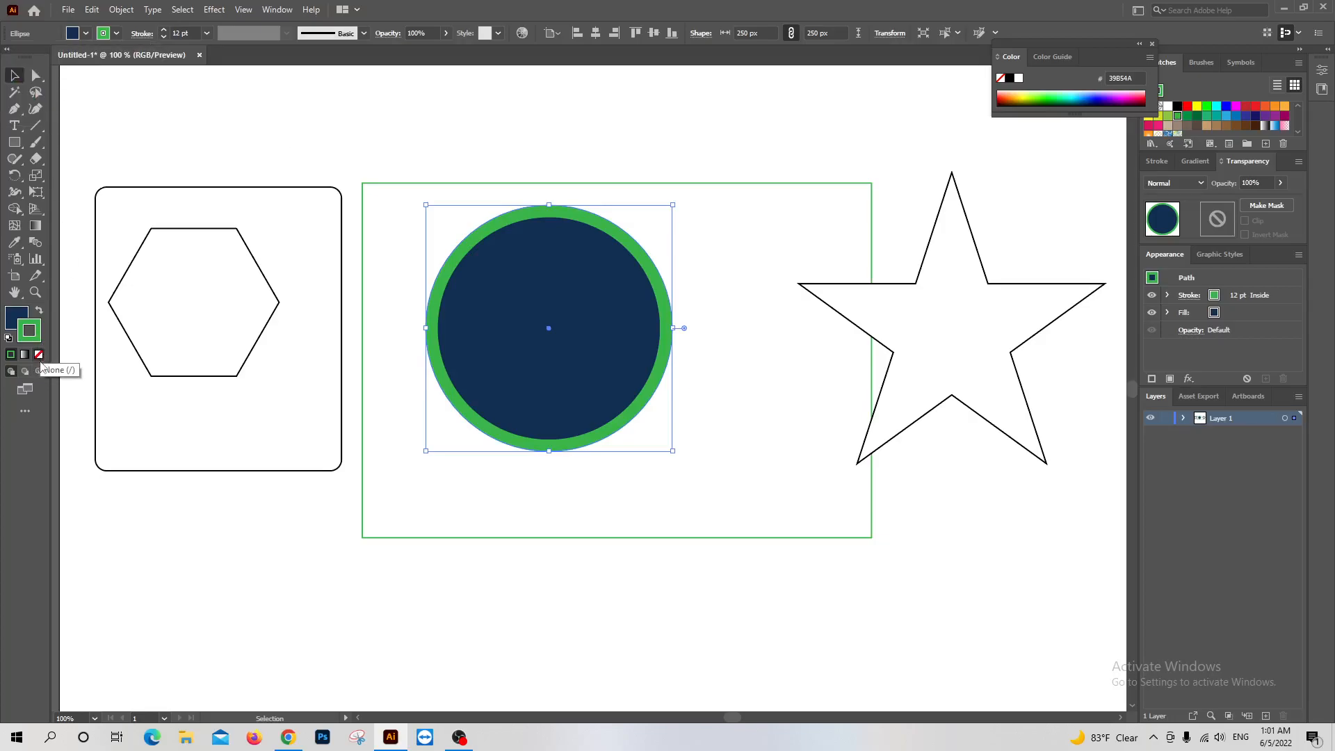
{"action": "left_click", "coordinate": [38, 355]}
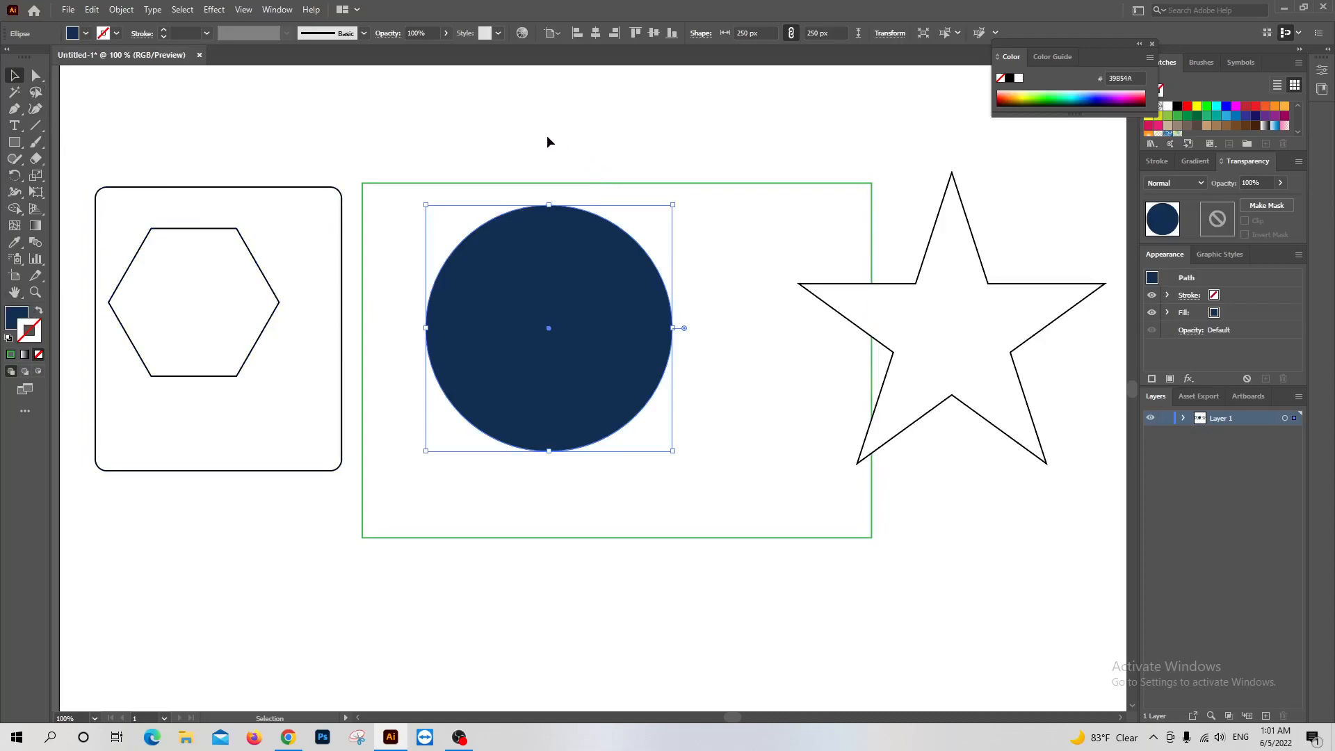
Deselect the circle and add the point text "Enjoy online bd" over the blue circle in place of the placeholder text
{"action": "left_click", "coordinate": [497, 128]}
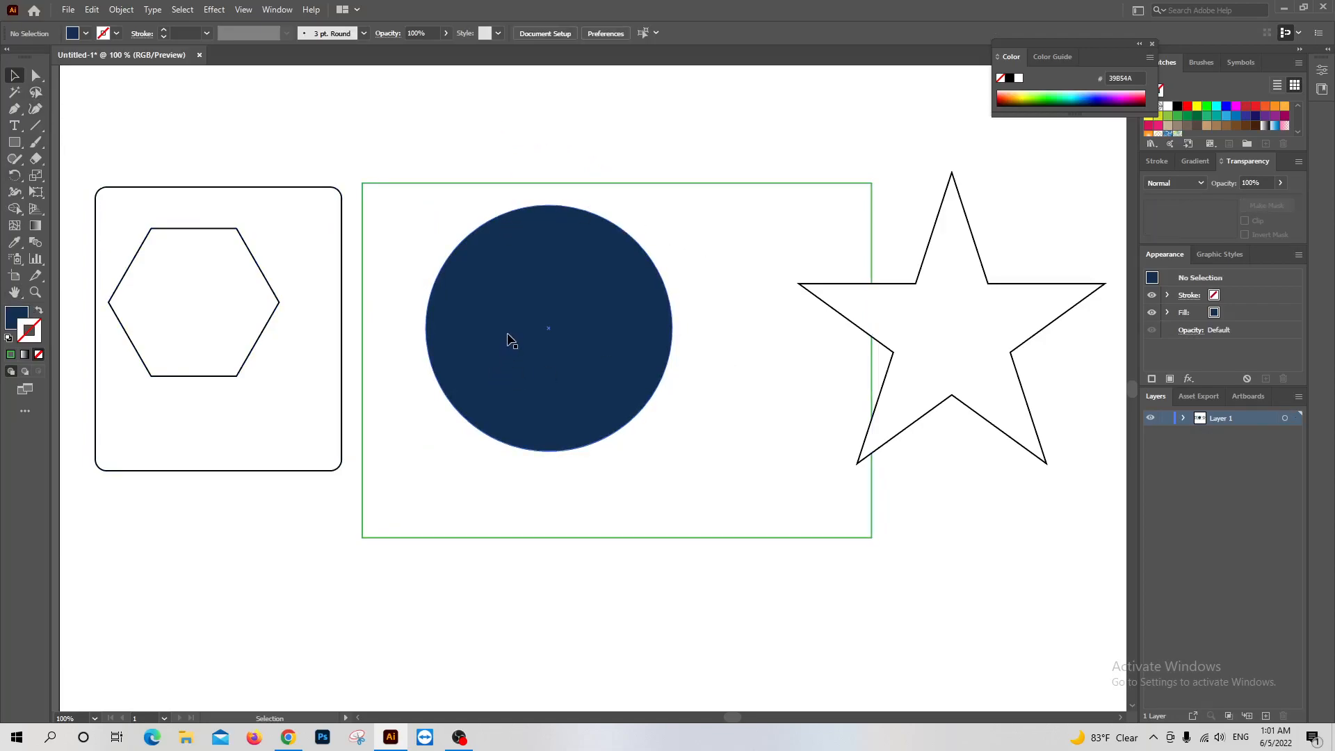
{"action": "left_click", "coordinate": [15, 126]}
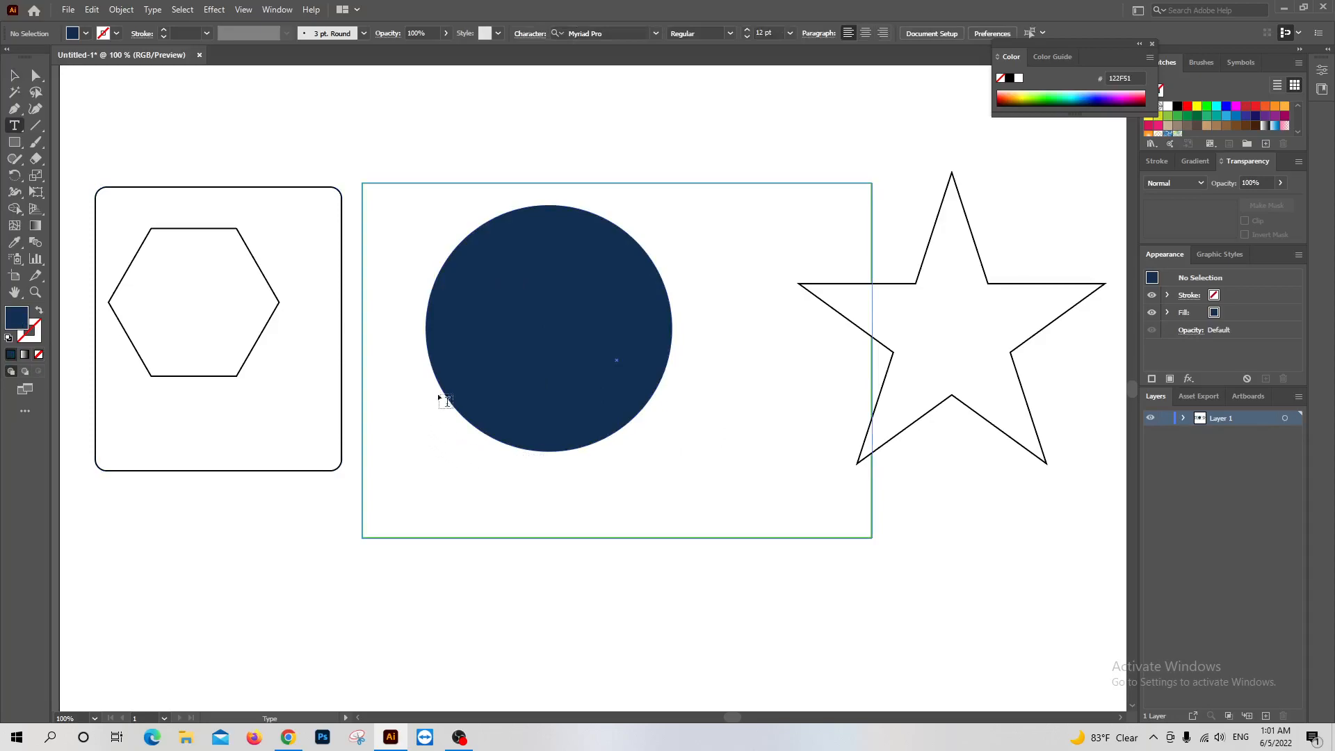
{"action": "left_click", "coordinate": [453, 323]}
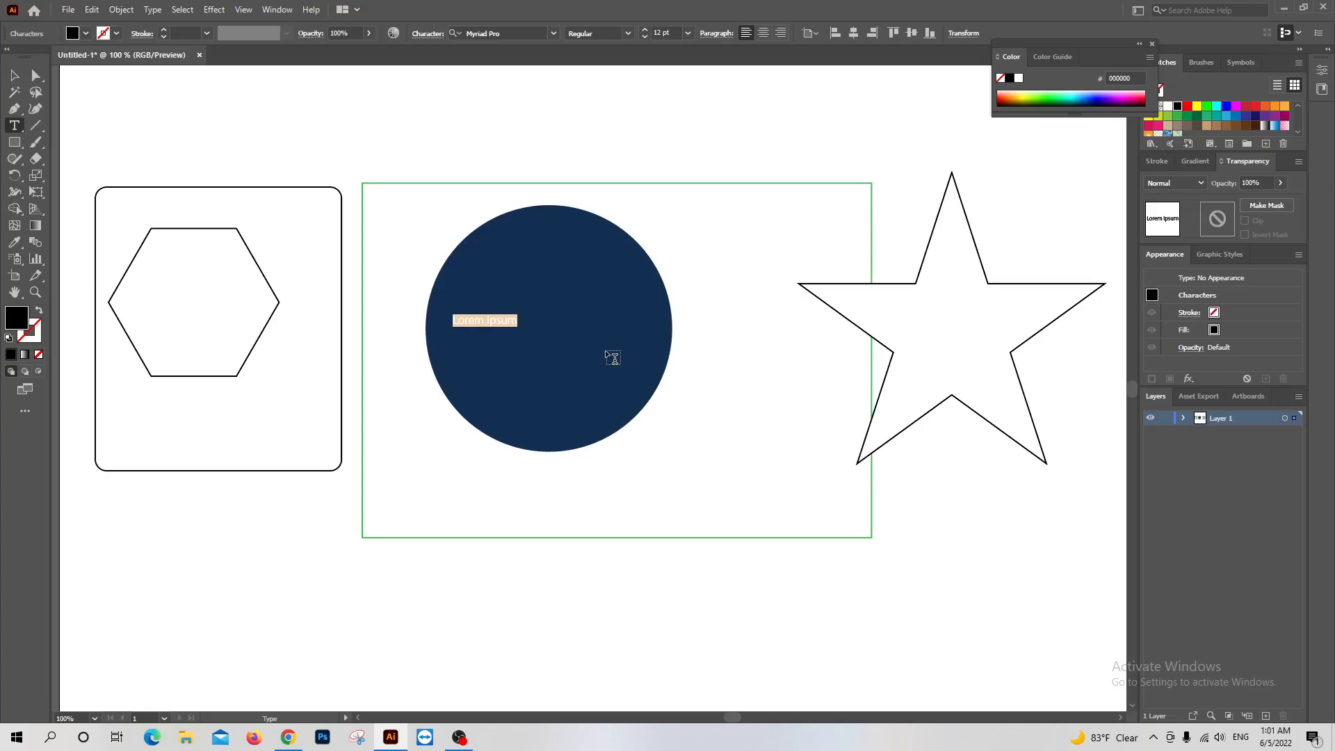
{"action": "key", "text": "BackSpace"}
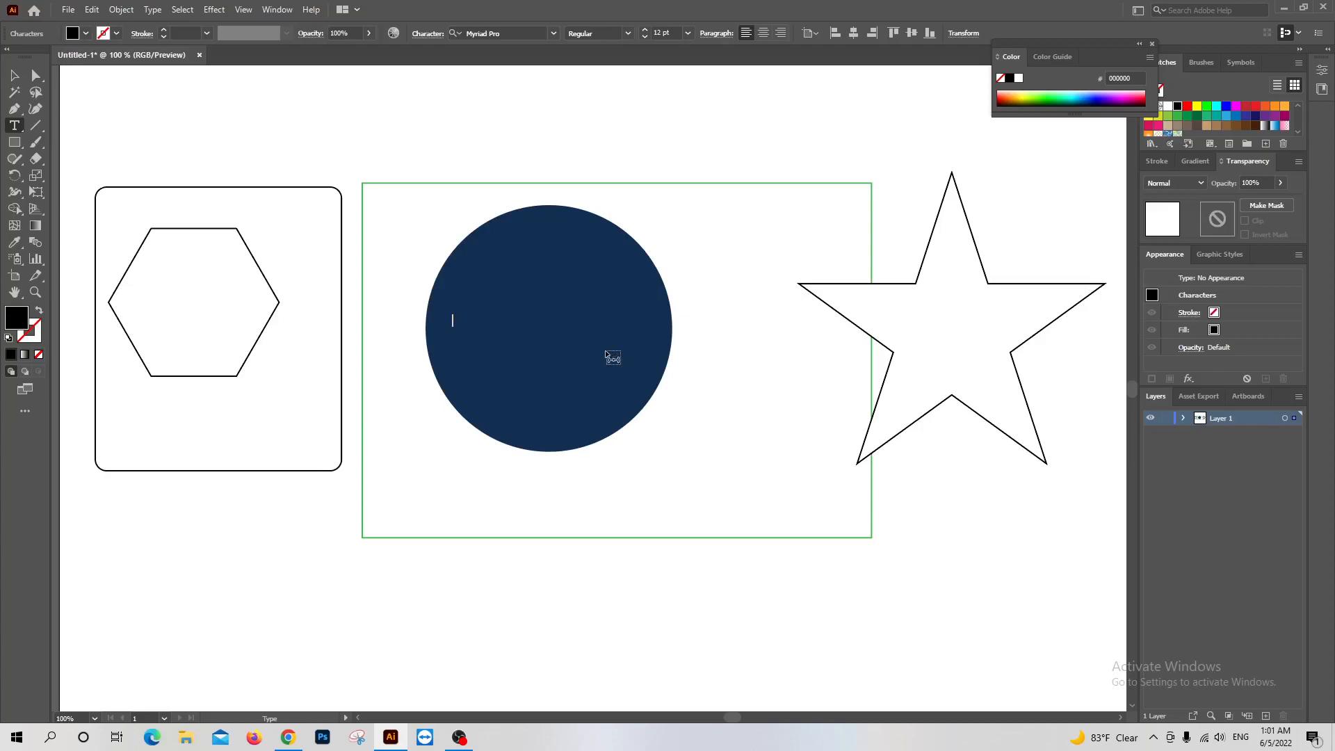
{"action": "type", "text": "Enjoy online bo"}
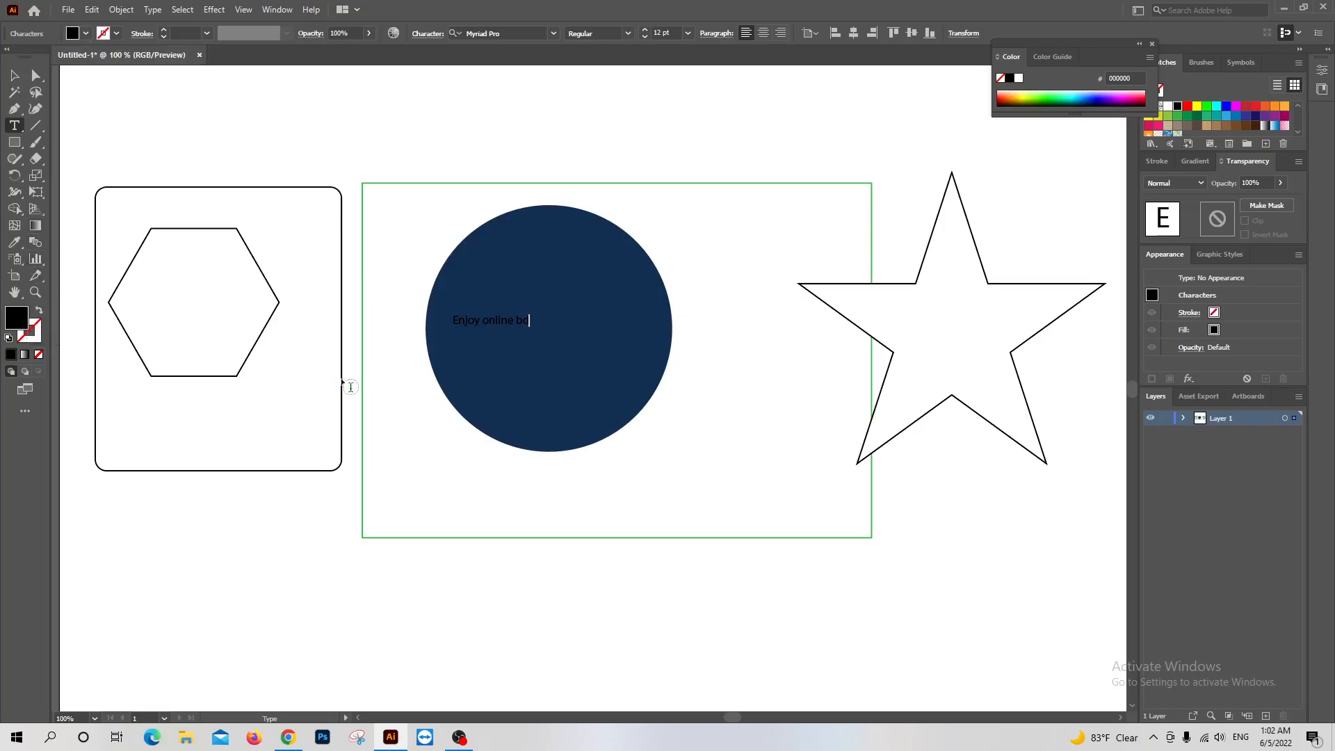
Select all of the "Enjoy online bd" text, set its fill to white and deselect it
{"action": "left_click", "coordinate": [478, 321]}
{"action": "triple_click", "coordinate": [479, 320]}
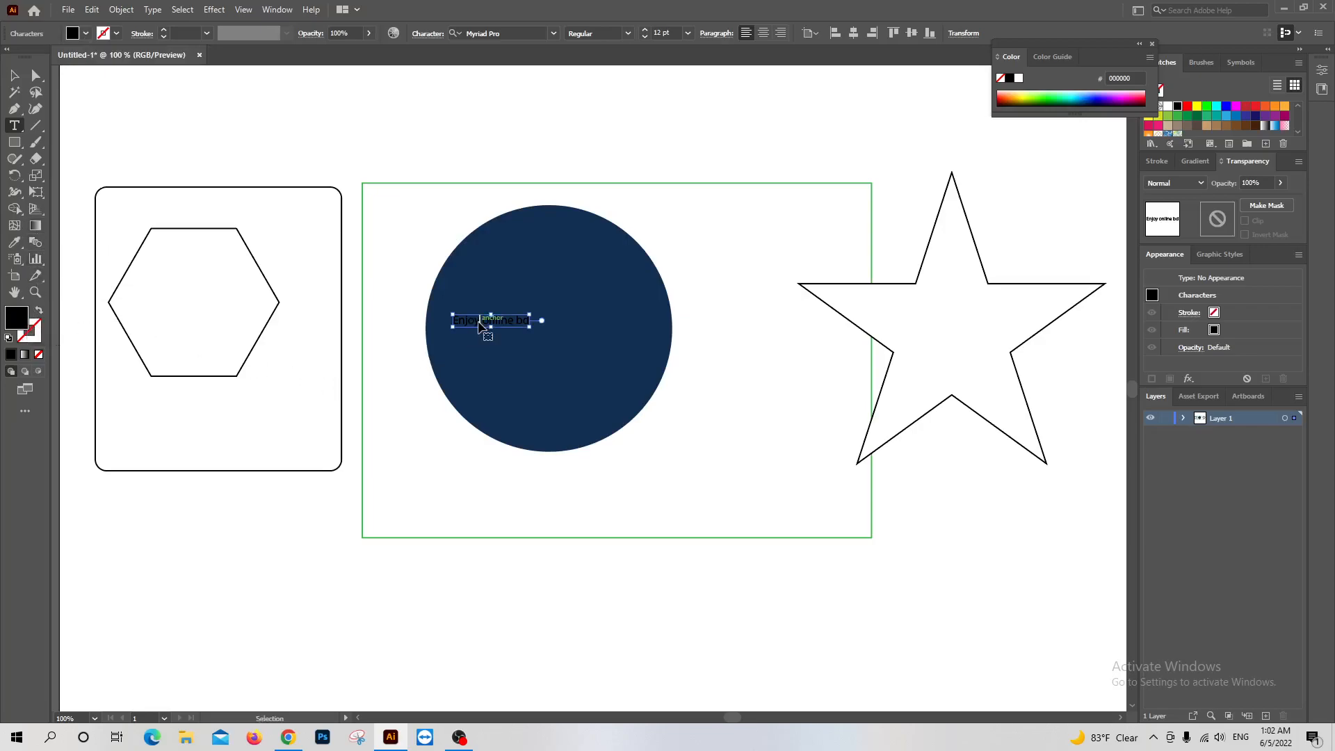
{"action": "left_click", "coordinate": [86, 34]}
{"action": "left_click", "coordinate": [29, 57]}
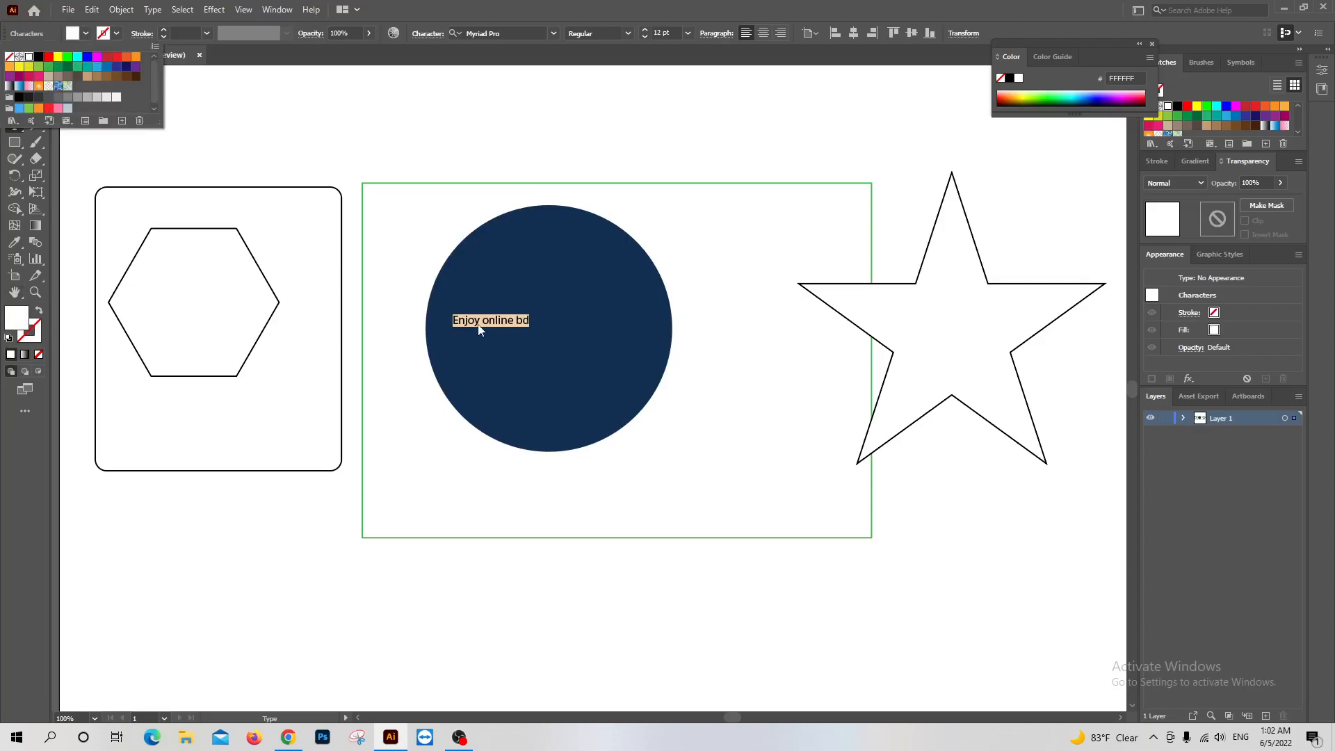
{"action": "key", "text": "Escape"}
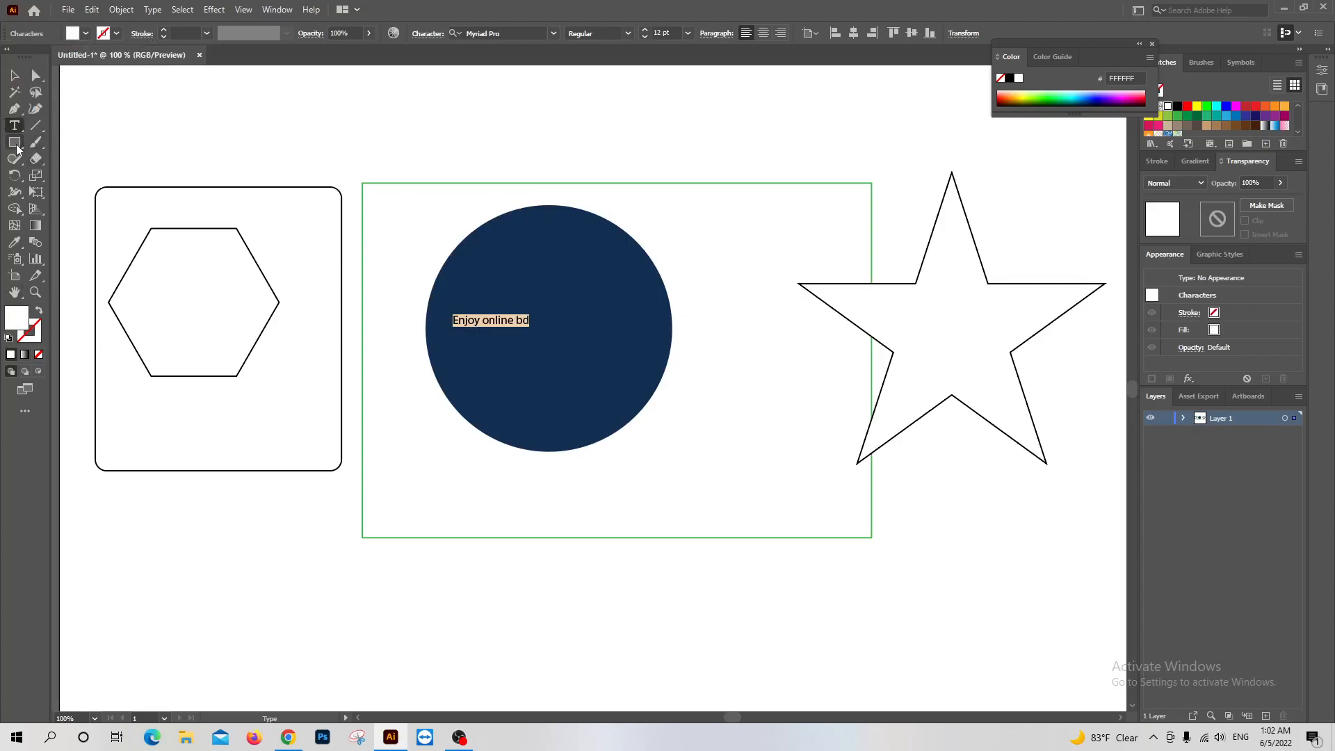
{"action": "key", "text": "Escape"}
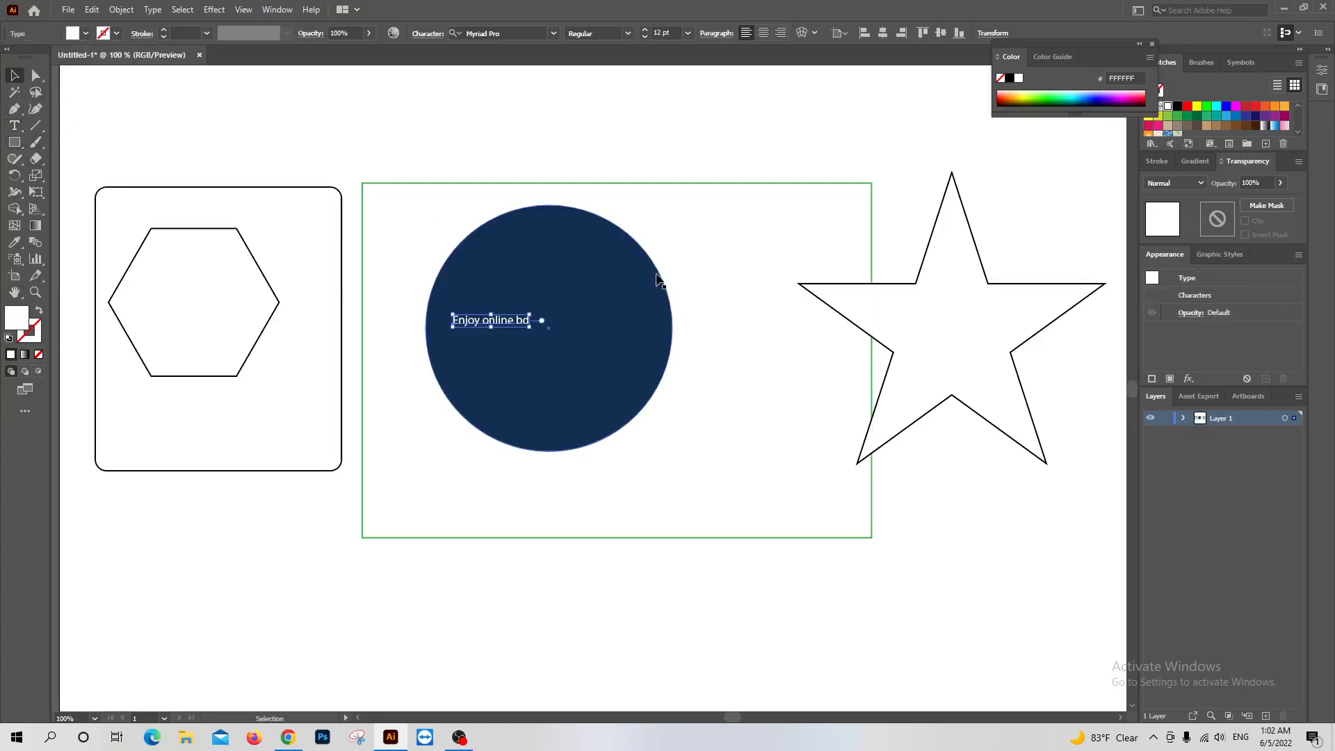
{"action": "left_click", "coordinate": [491, 128]}
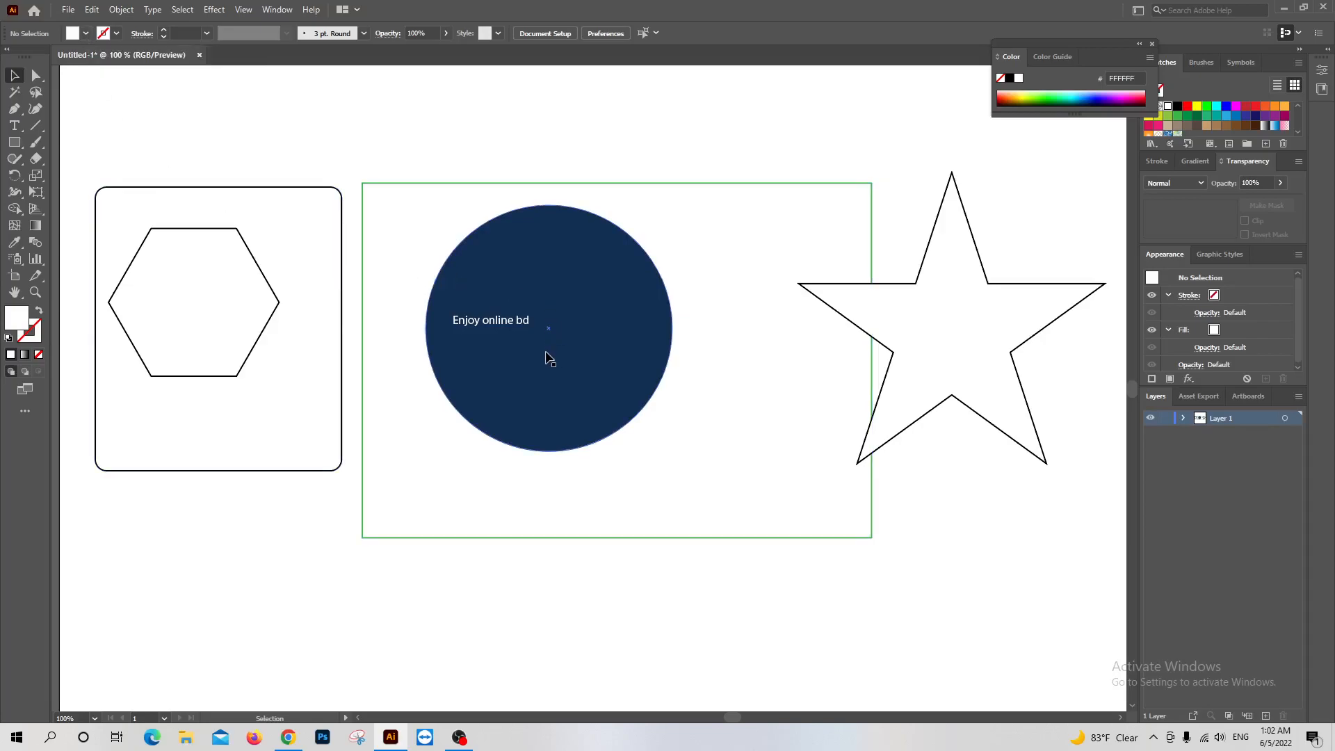
Try enlarging the white text by scaling it from its corner and about its centre, and undo the scaling
{"action": "left_click", "coordinate": [505, 326]}
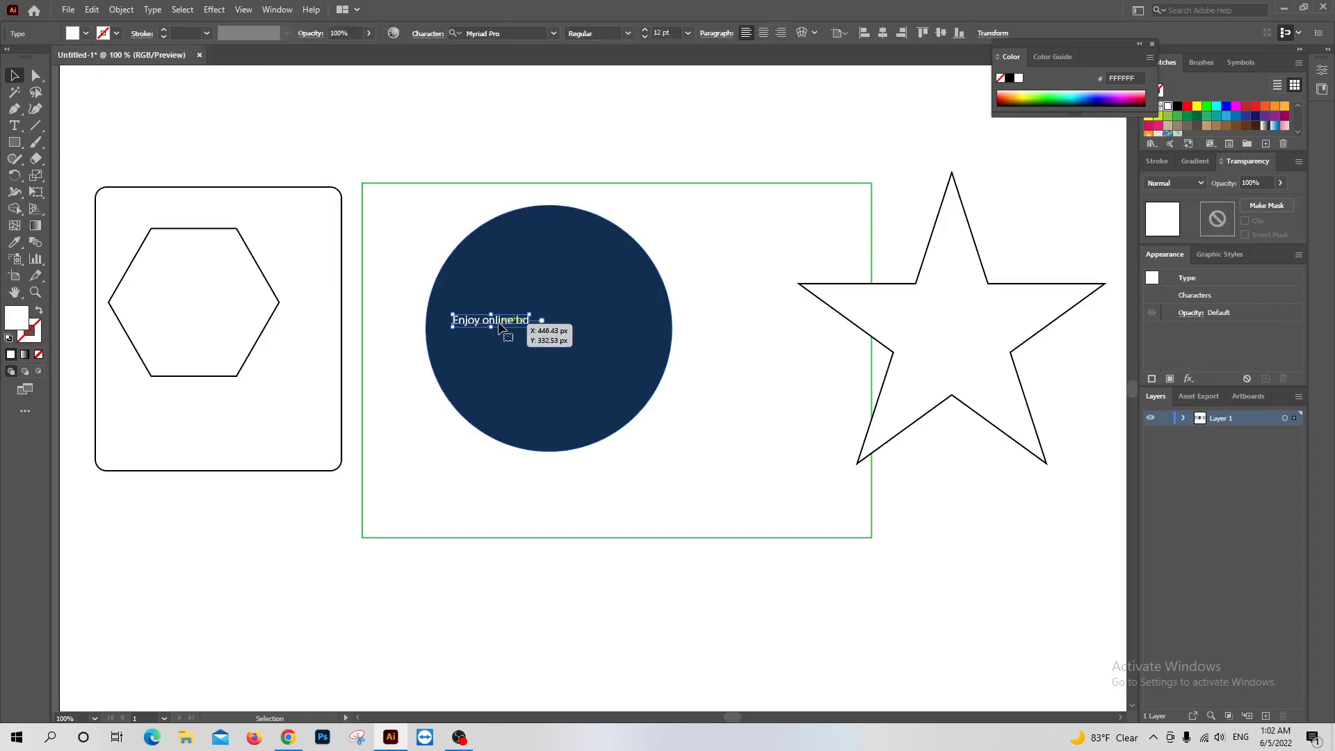
{"action": "left_click", "coordinate": [17, 76]}
{"action": "left_click_drag", "start_coordinate": [530, 329], "coordinate": [575, 343]}
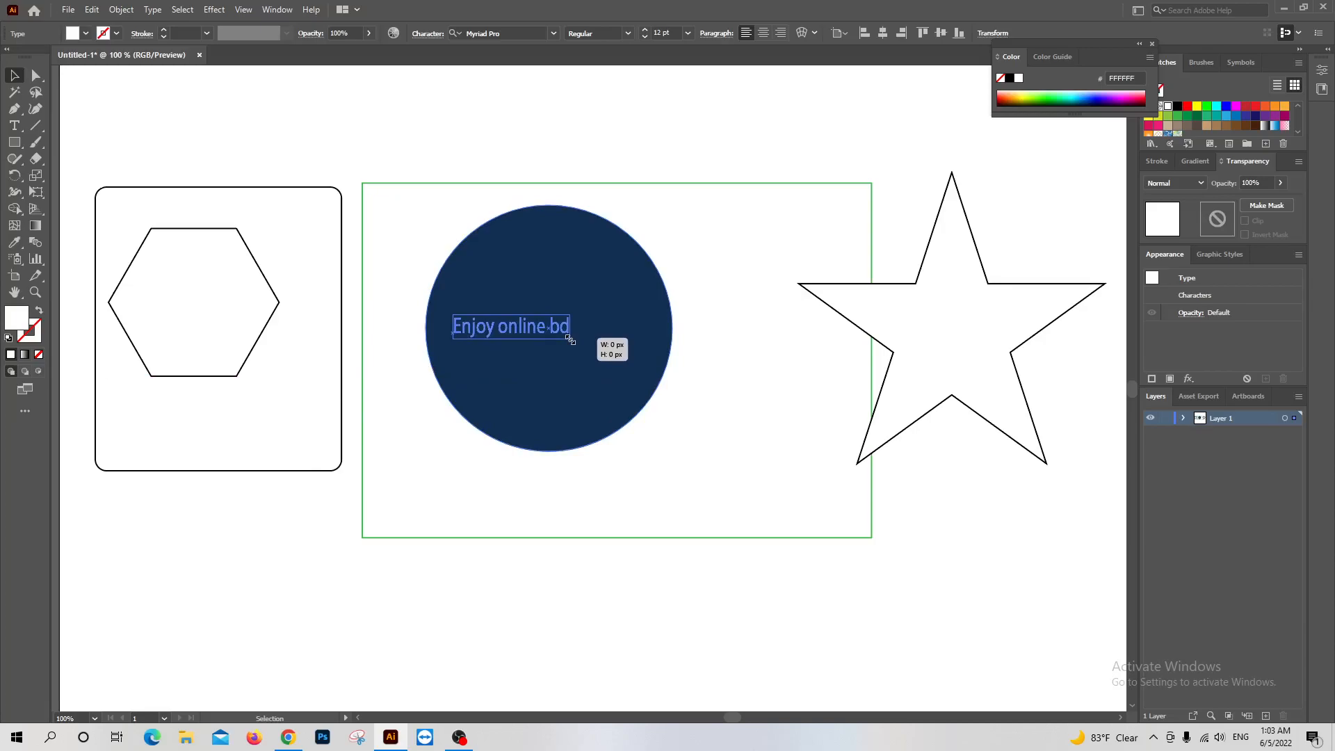
{"action": "left_click_drag", "start_coordinate": [570, 340], "coordinate": [597, 348]}
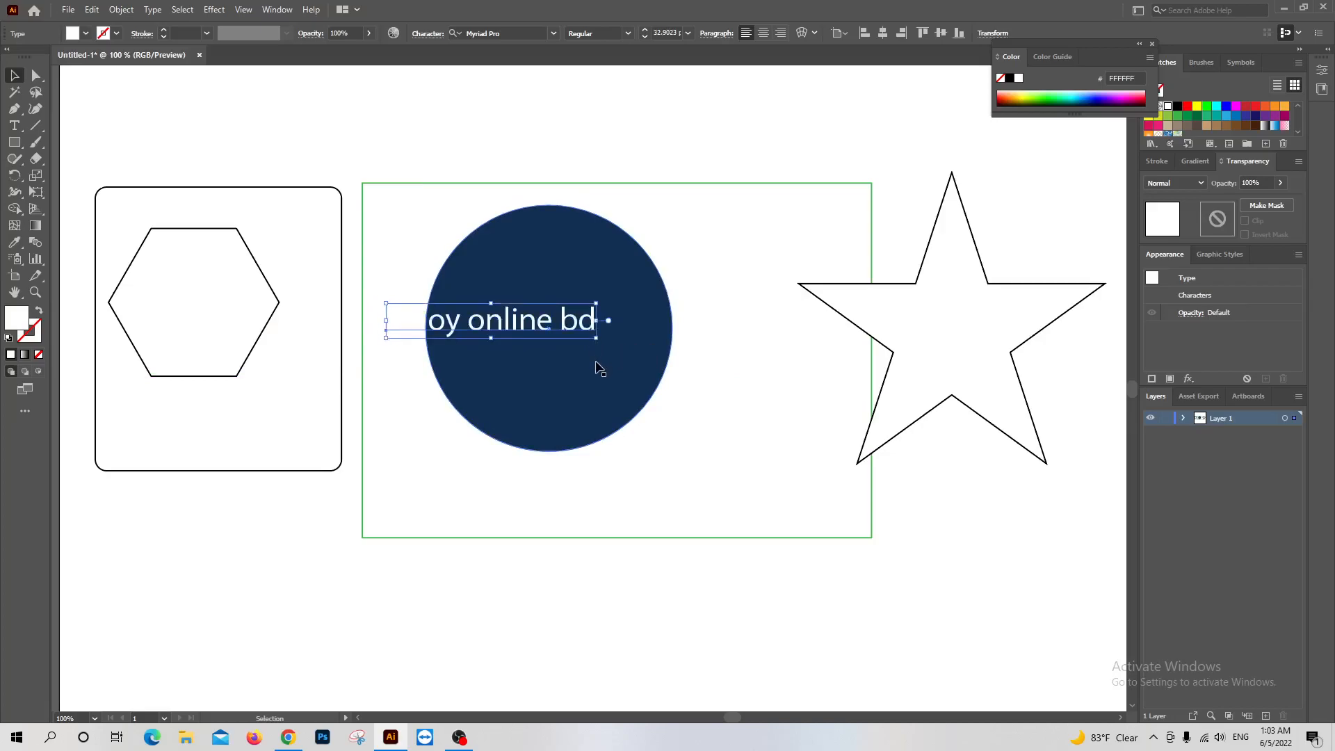
{"action": "key", "text": "ctrl+z"}
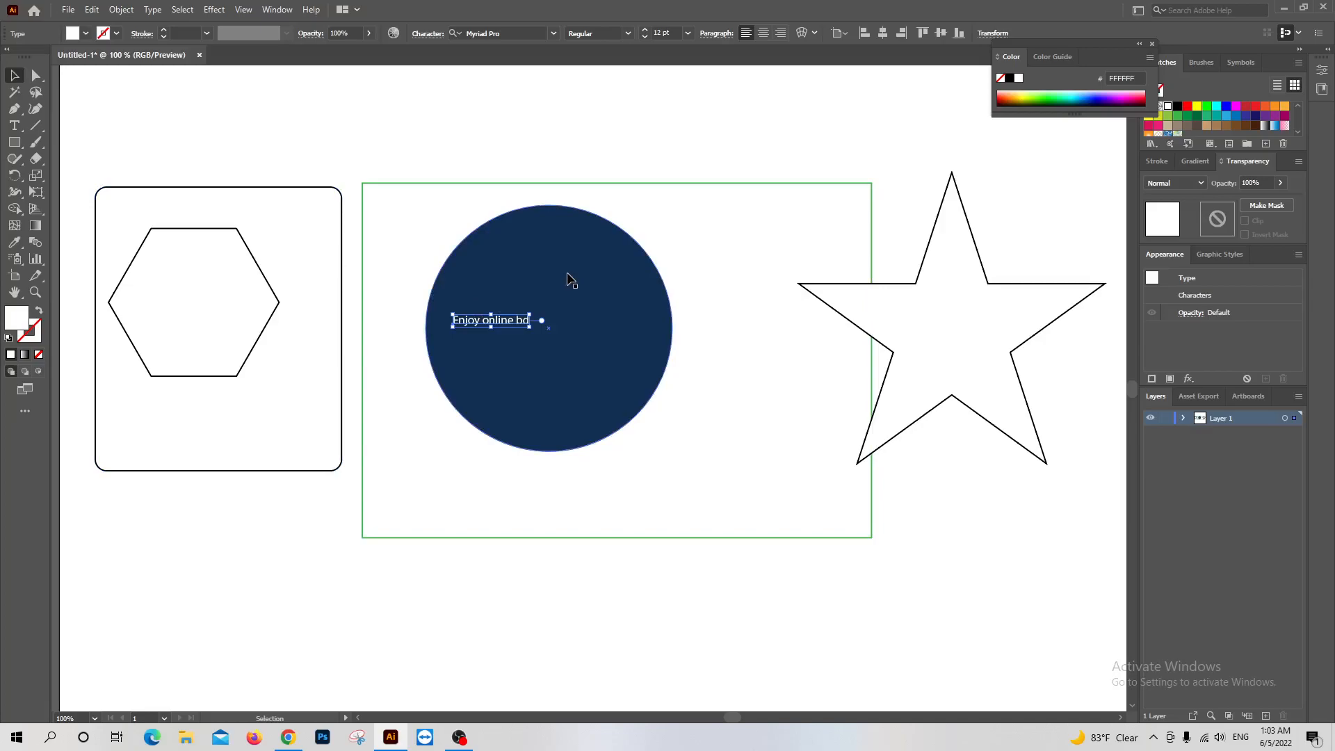
Select the blue circle and scale it down proportionally about its centre to about 232 px in diameter
{"action": "left_click", "coordinate": [596, 271]}
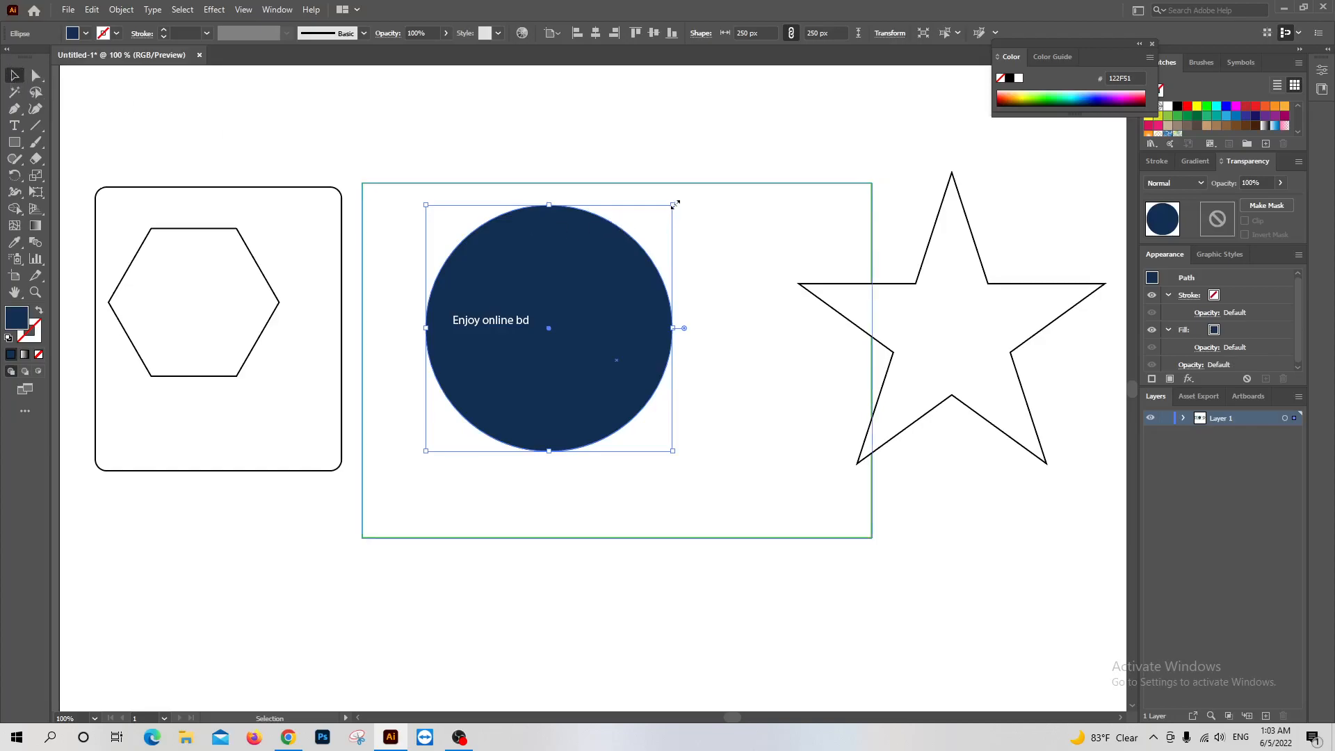
{"action": "mouse_move", "coordinate": [675, 204]}
{"action": "left_mouse_down"}
{"action": "mouse_move", "coordinate": [603, 243]}
{"action": "mouse_move", "coordinate": [566, 208]}
{"action": "mouse_move", "coordinate": [675, 198]}
{"action": "mouse_move", "coordinate": [585, 187]}
{"action": "mouse_move", "coordinate": [549, 218]}
{"action": "mouse_move", "coordinate": [680, 204]}
{"action": "mouse_move", "coordinate": [605, 255]}
{"action": "mouse_move", "coordinate": [659, 205]}
{"action": "left_mouse_up"}
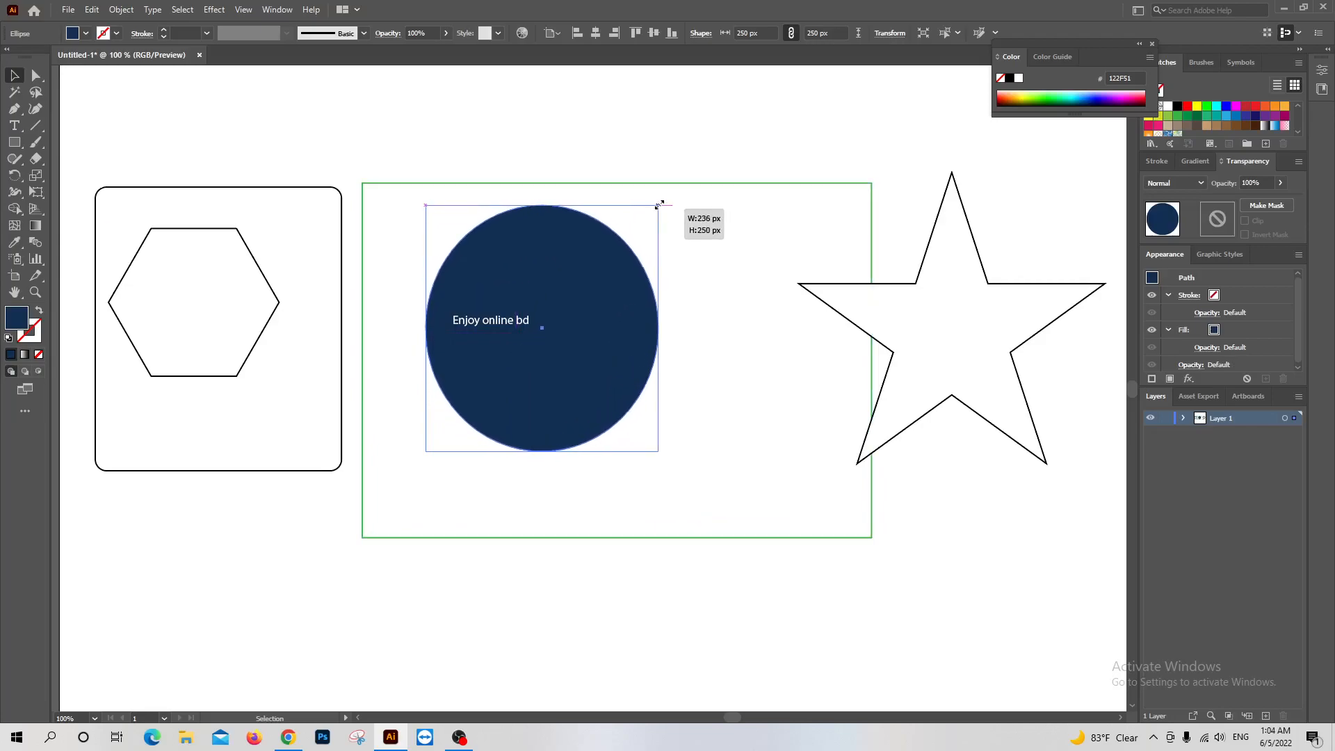
{"action": "mouse_move", "coordinate": [660, 205]}
{"action": "left_mouse_down"}
{"action": "mouse_move", "coordinate": [596, 257]}
{"action": "mouse_move", "coordinate": [662, 215]}
{"action": "mouse_move", "coordinate": [650, 229]}
{"action": "mouse_move", "coordinate": [676, 221]}
{"action": "left_mouse_up"}
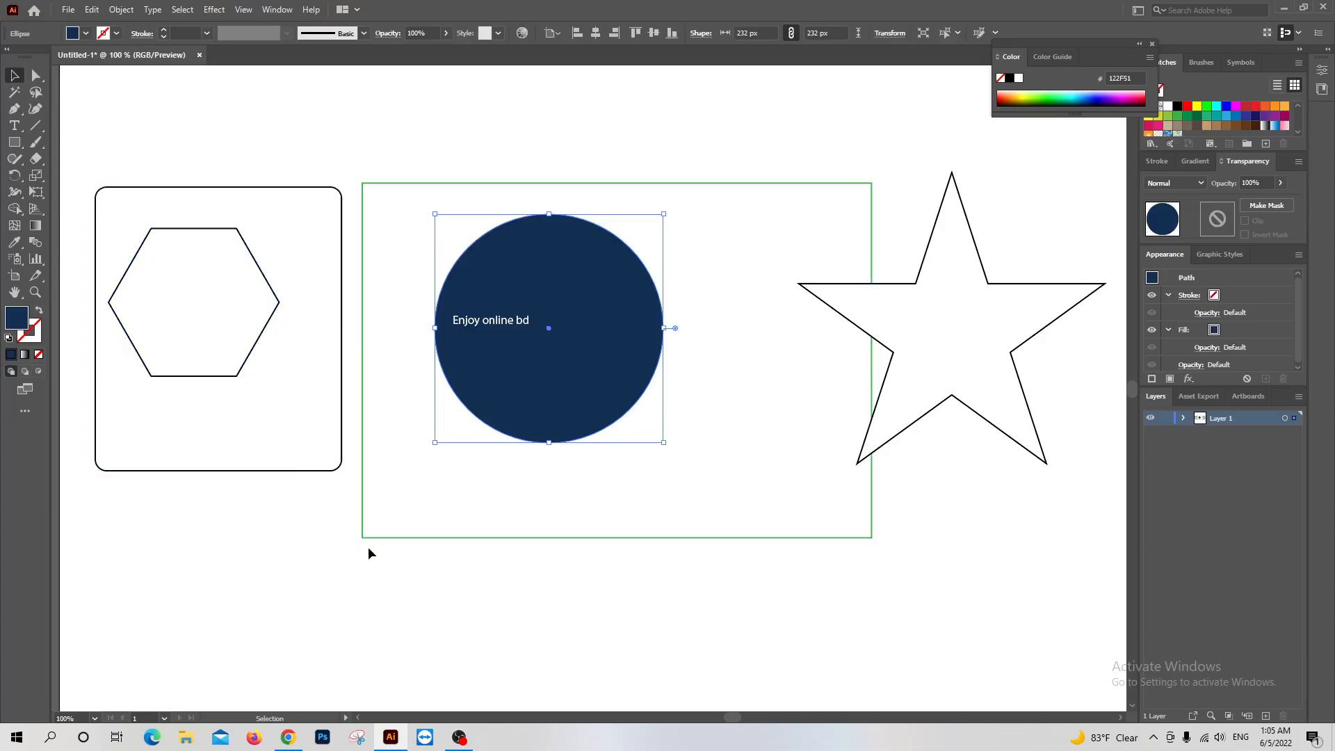
{"action": "left_click", "coordinate": [459, 737]}
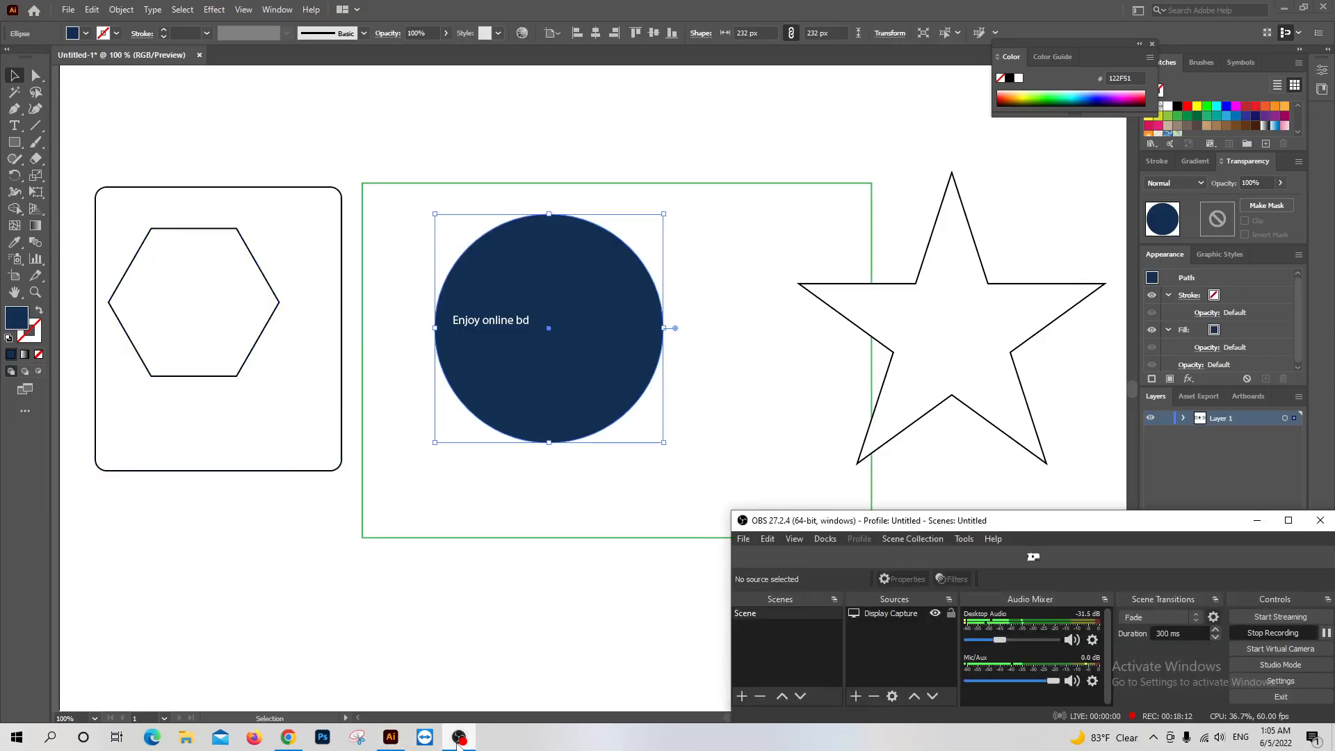